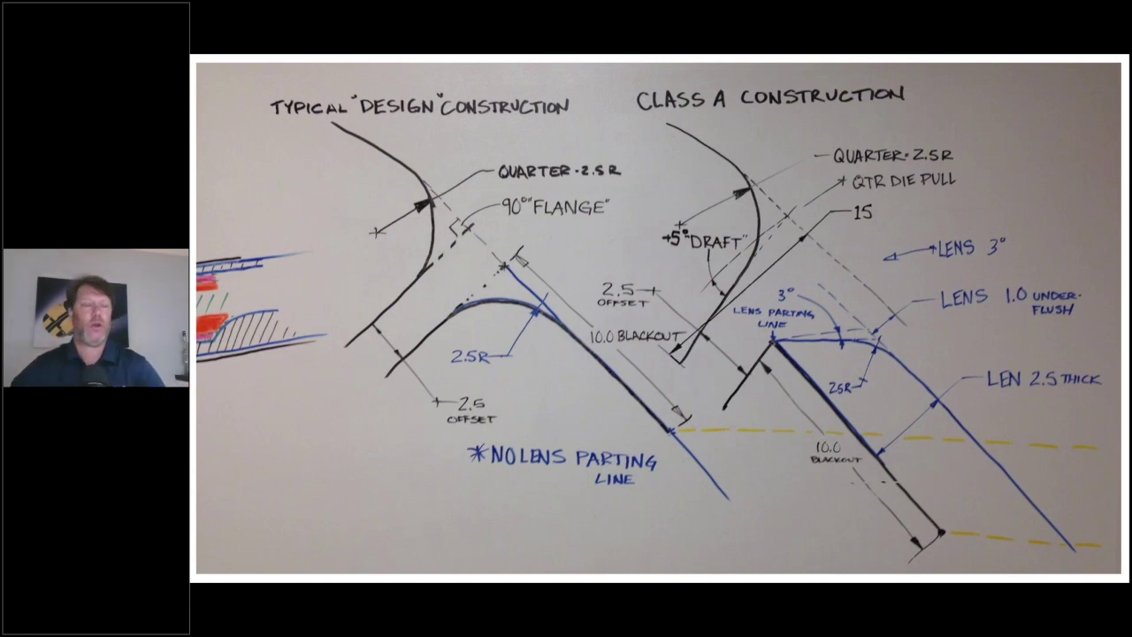
End the slide show and switch from the presentation to the Autodesk Alias AutoStudio model.
key(Right)
key(Escape)
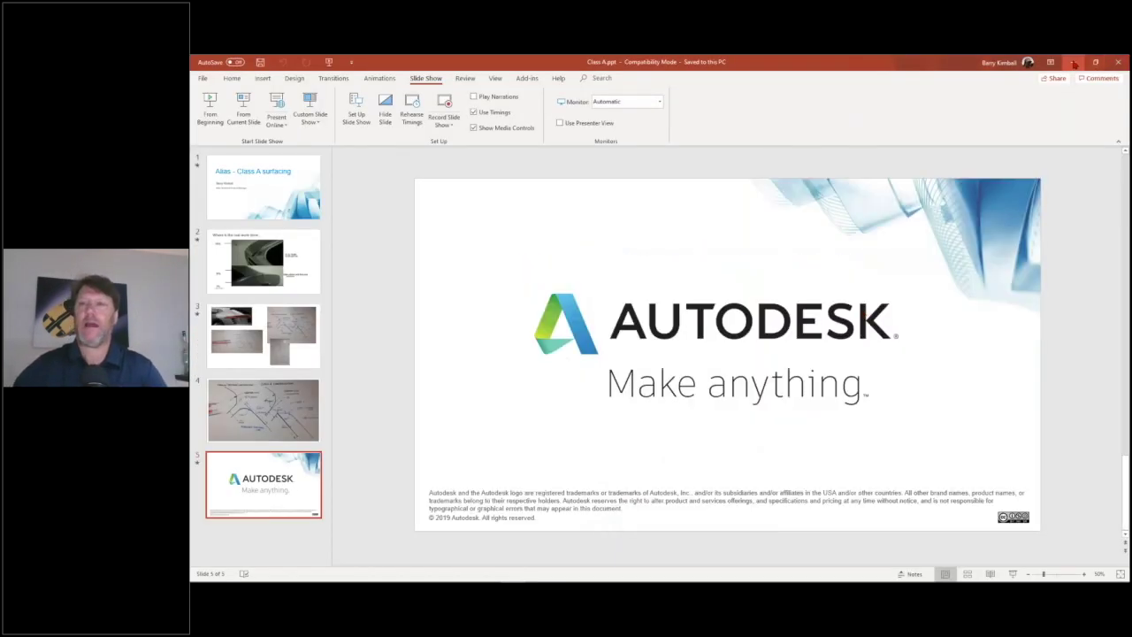
click(1074, 63)
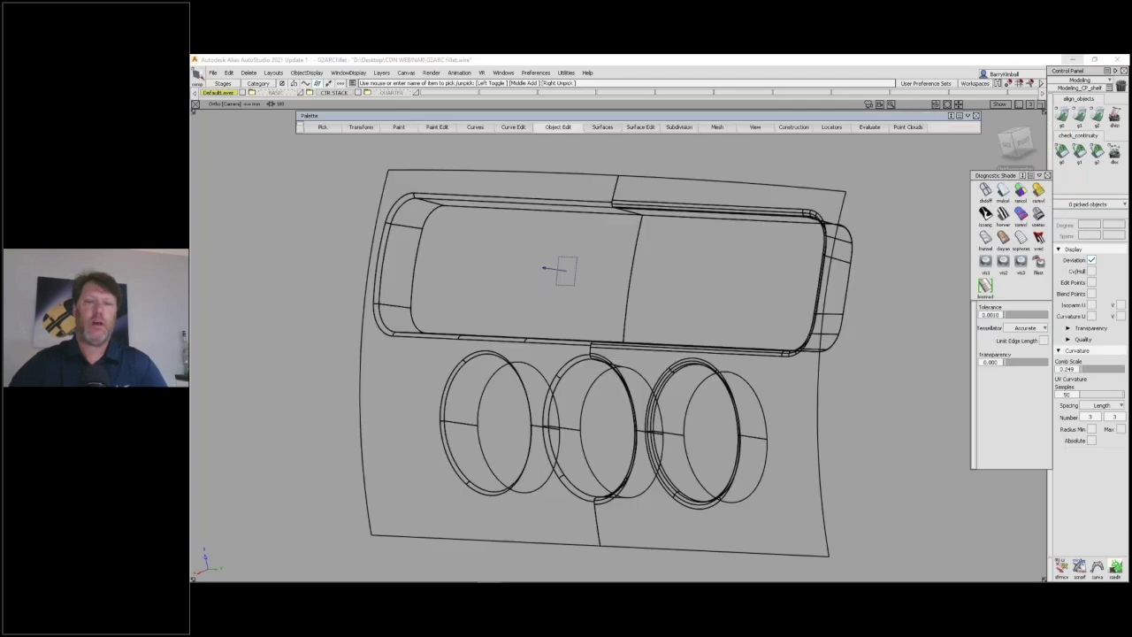
Examine the wireframe center stack panel, its rounded slot and its three round openings from several angles.
alt+shift+right_drag(641, 316, 642, 307)
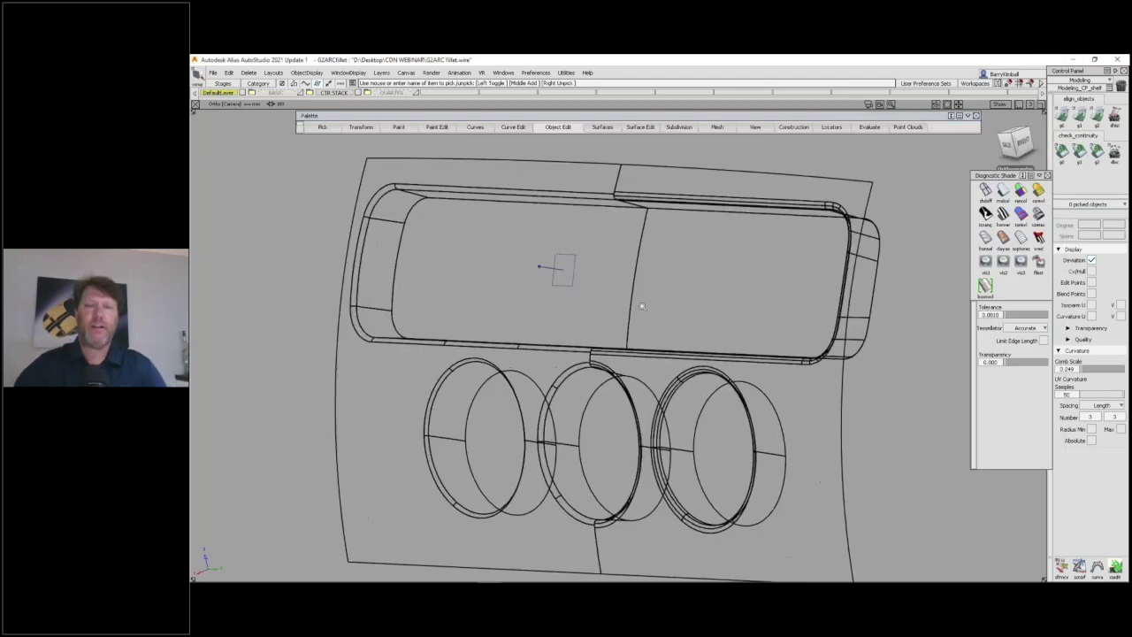
alt+shift+drag(642, 306, 644, 302)
mouse_move(643, 302)
alt+shift+middle_down()
mouse_move(653, 310)
mouse_move(653, 300)
alt+shift+middle_up()
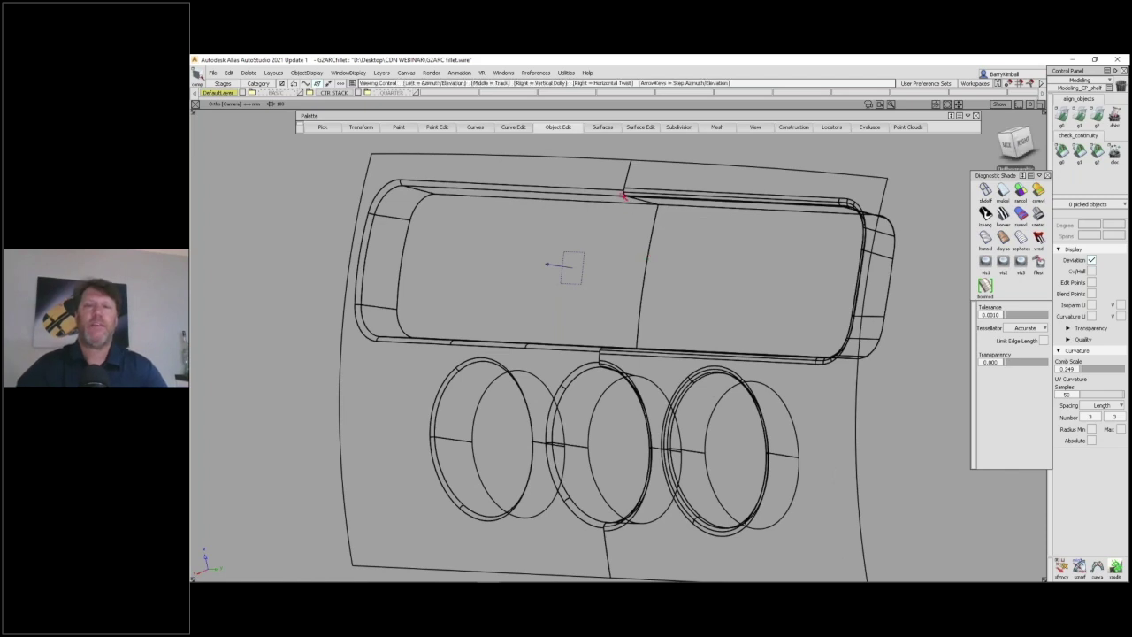
alt+shift+drag(723, 267, 627, 189)
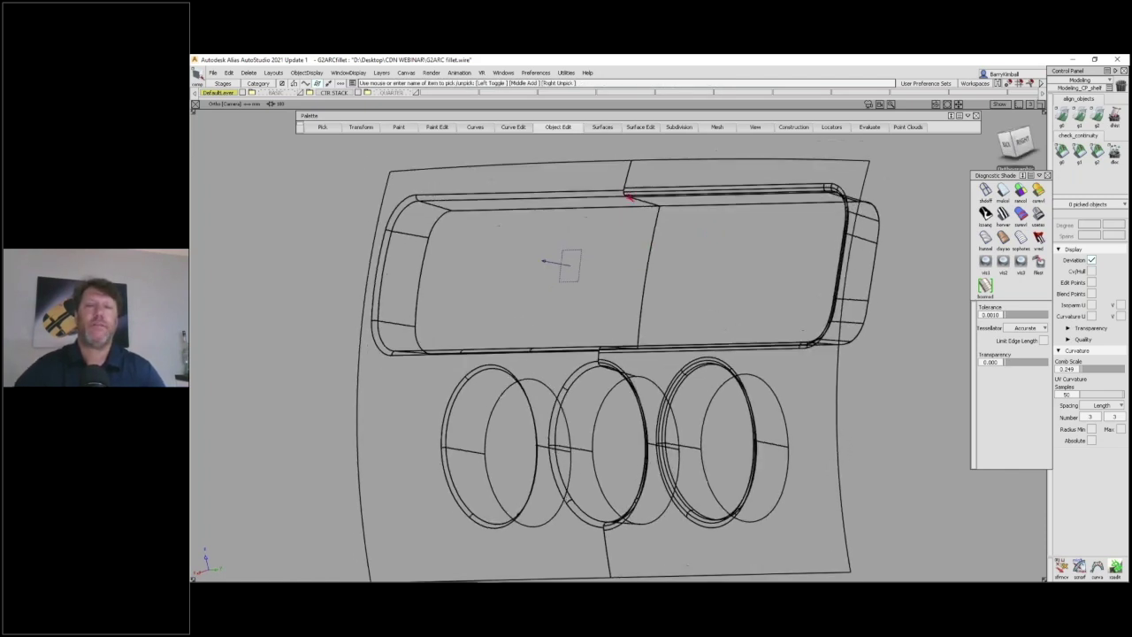
alt+shift+right_drag(630, 283, 970, 260)
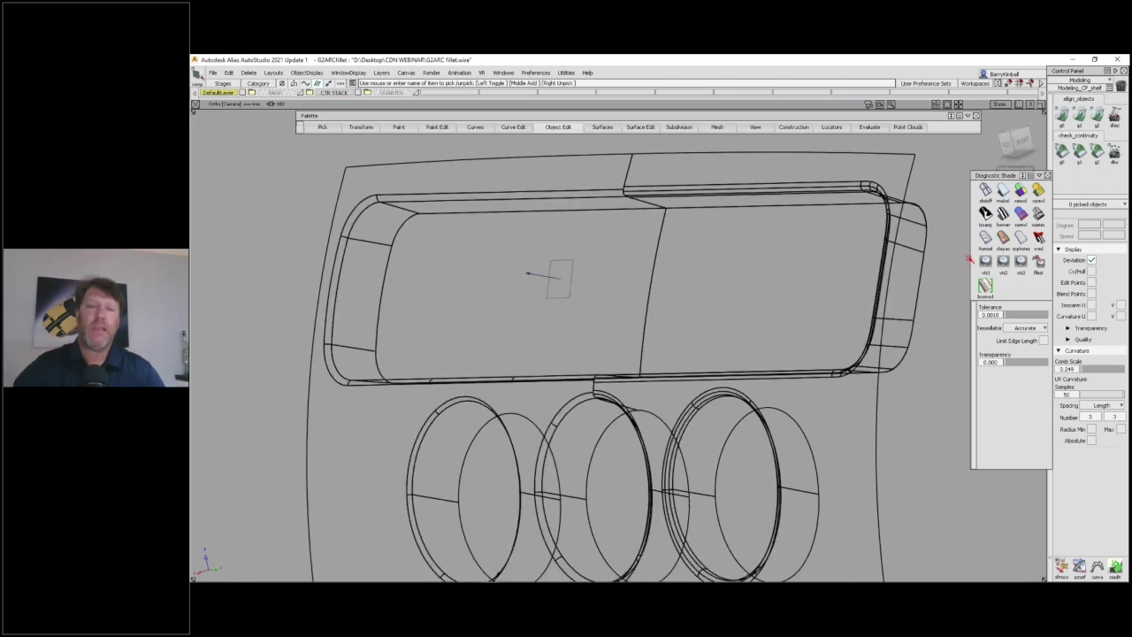
alt+shift+drag(642, 270, 642, 281)
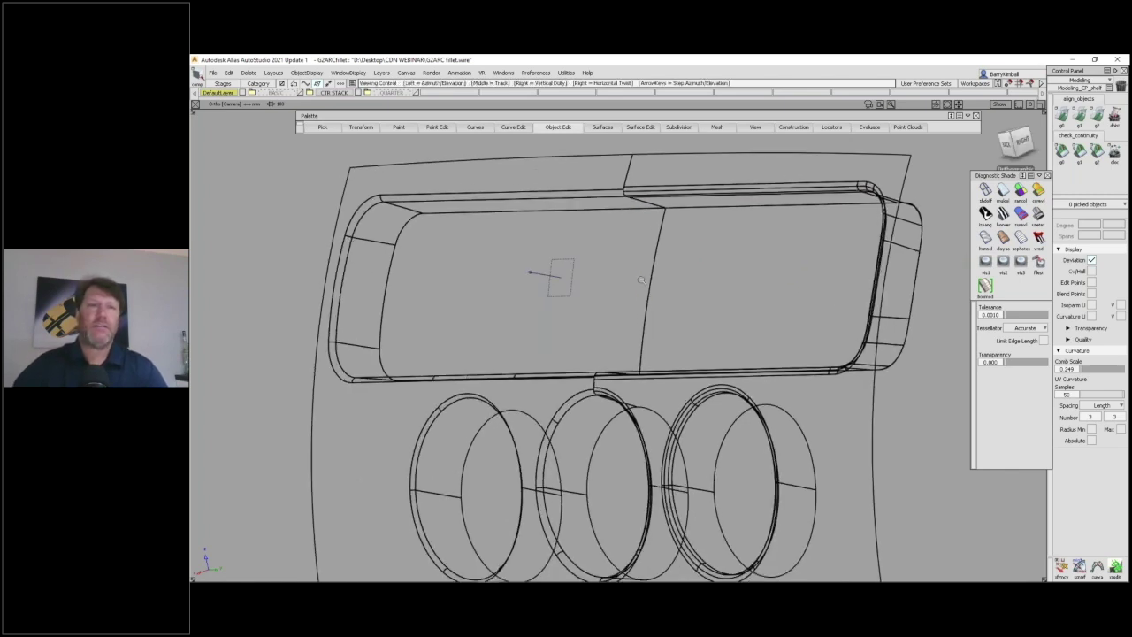
alt+shift+right_drag(641, 281, 621, 304)
alt+shift+drag(622, 305, 631, 324)
Shade the center stack panel, inspect its openings from different angles, and return the display to wireframe.
click(348, 73)
click(367, 109)
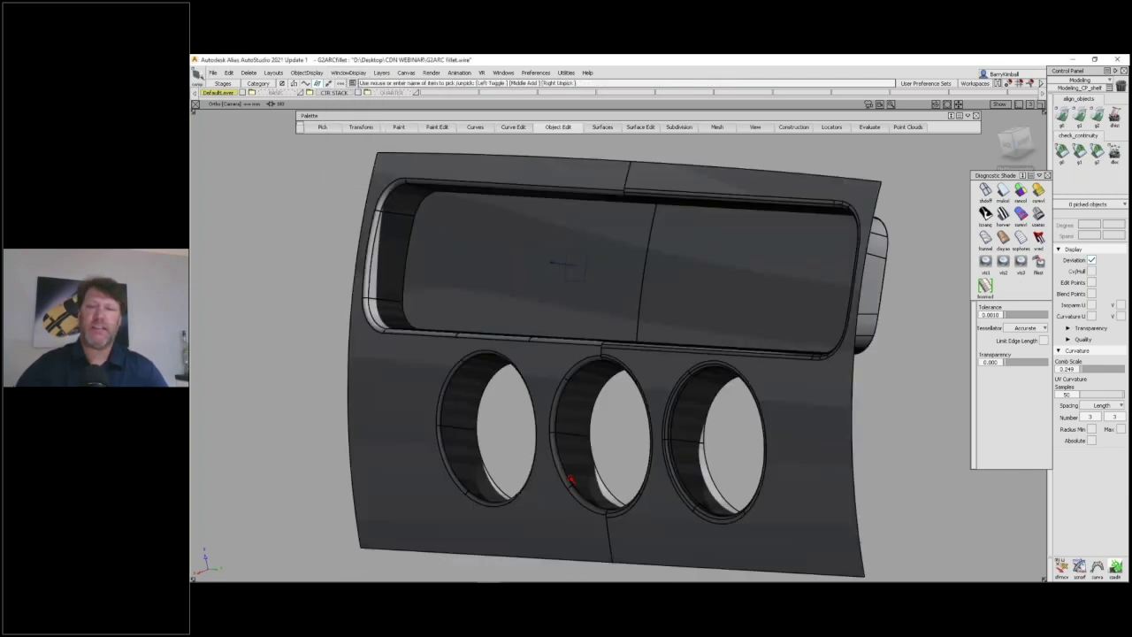
alt+shift+drag(571, 480, 297, 311)
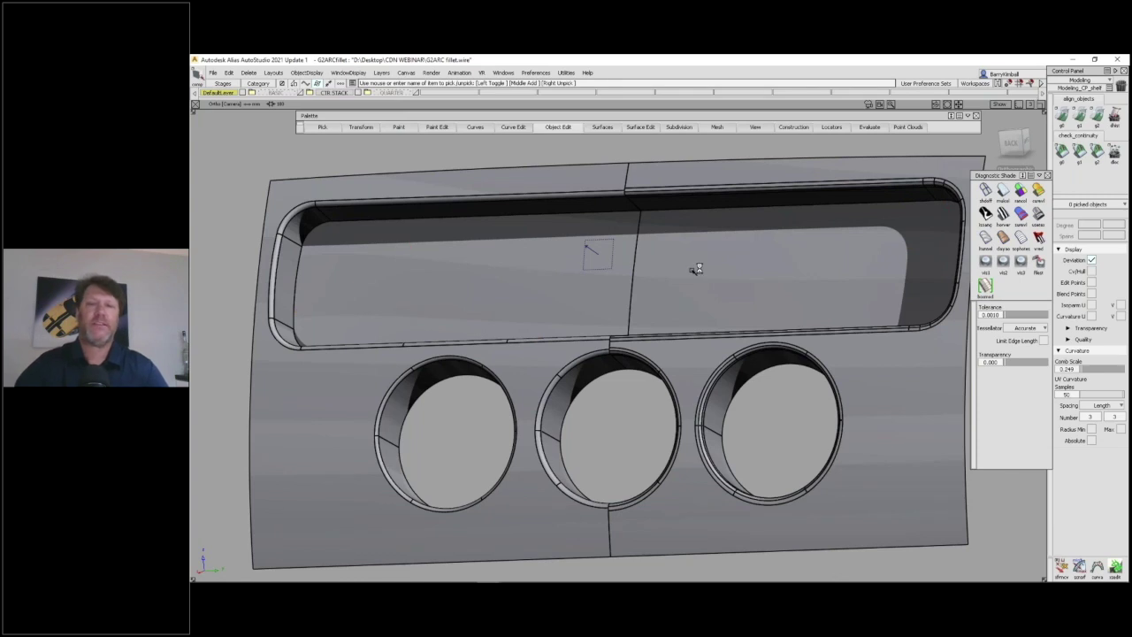
mouse_move(695, 268)
alt+shift+mouse_down()
mouse_move(654, 285)
mouse_move(553, 214)
alt+shift+mouse_up()
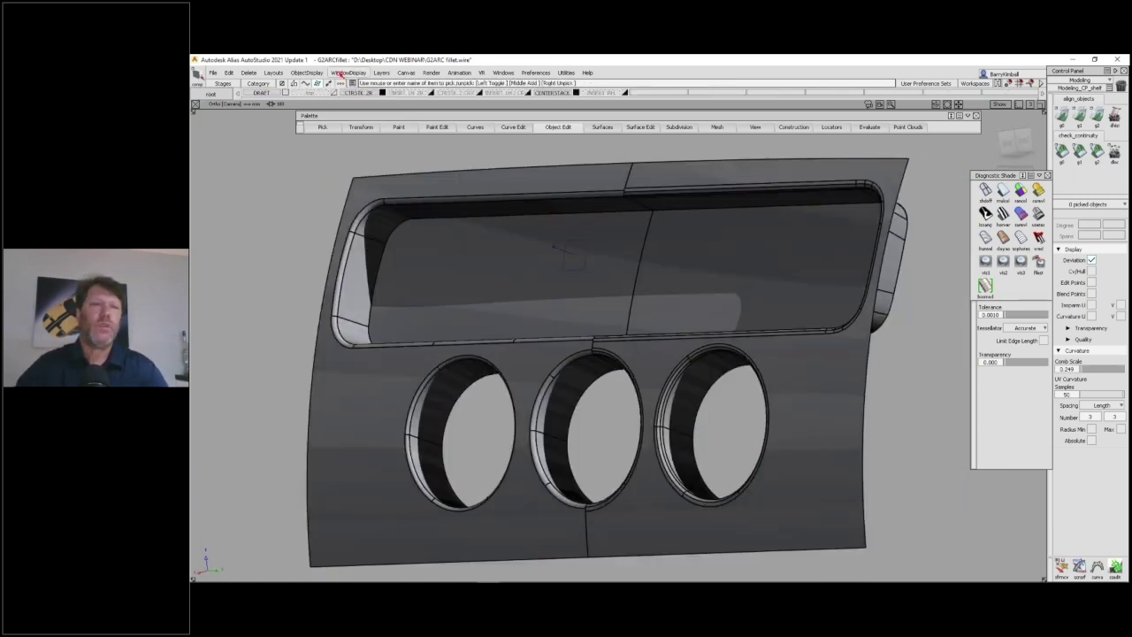
click(348, 73)
click(355, 109)
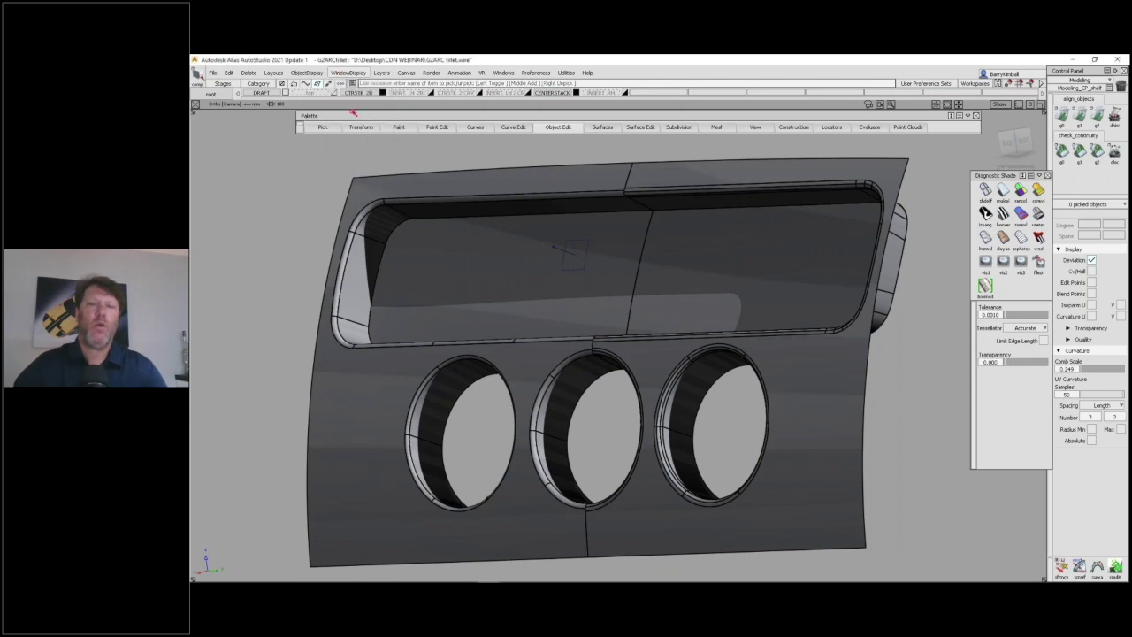
Apply horizontal rainbow diagnostic shading (RB Horz) and examine the color bands across the fillets of the slot and round openings.
alt+shift+drag(673, 222, 643, 289)
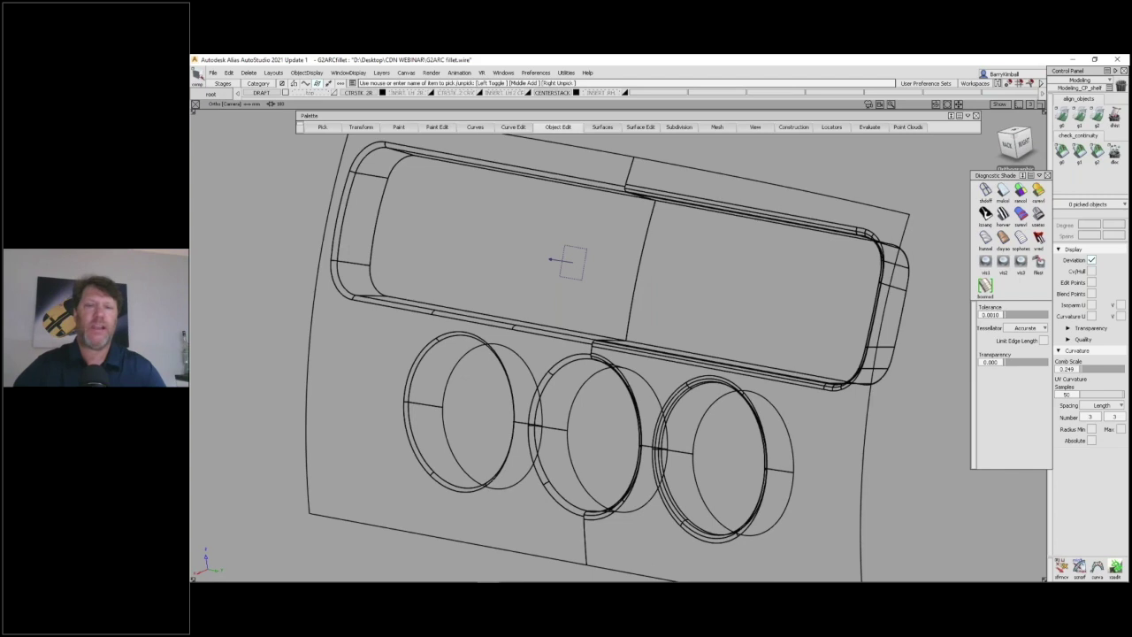
alt+shift+right_drag(591, 348, 640, 187)
alt+shift+drag(561, 447, 539, 430)
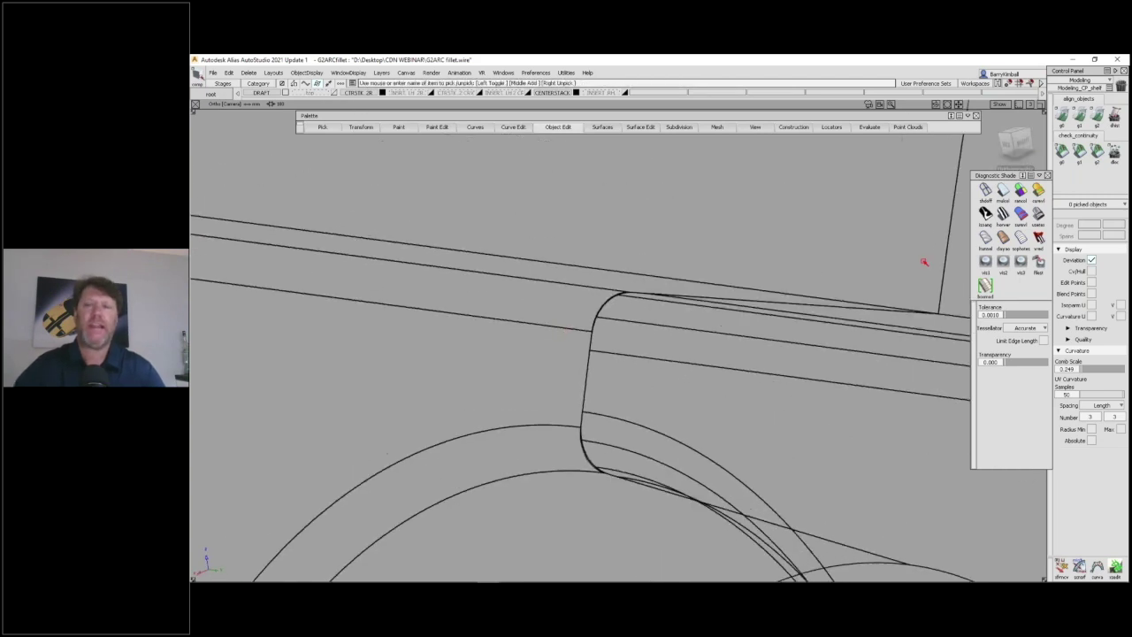
click(1003, 213)
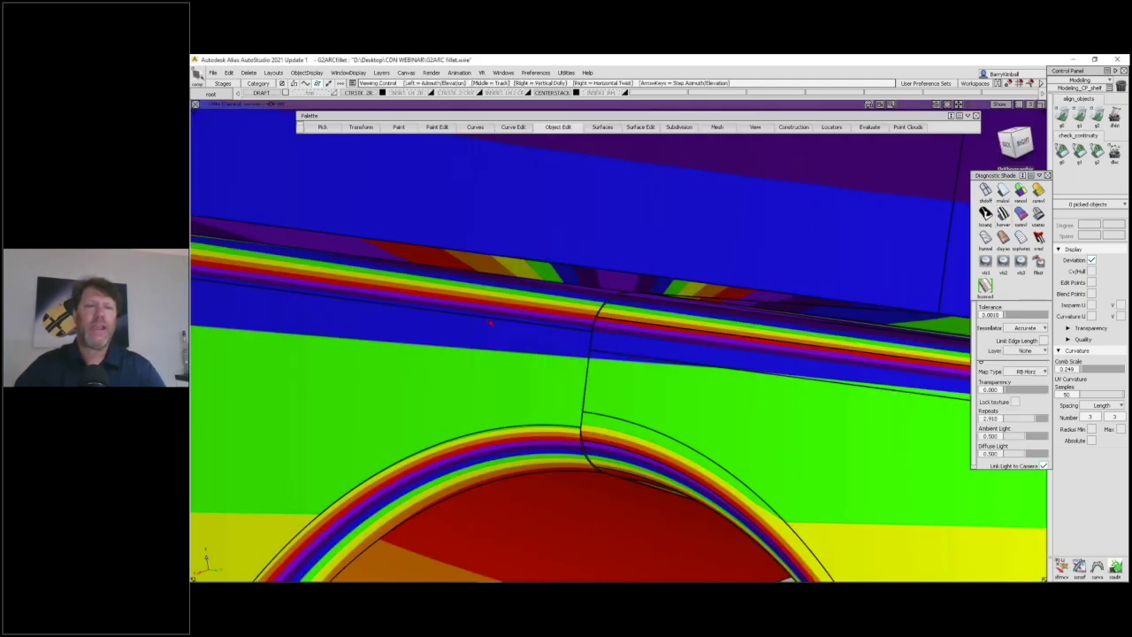
alt+shift+drag(490, 324, 493, 383)
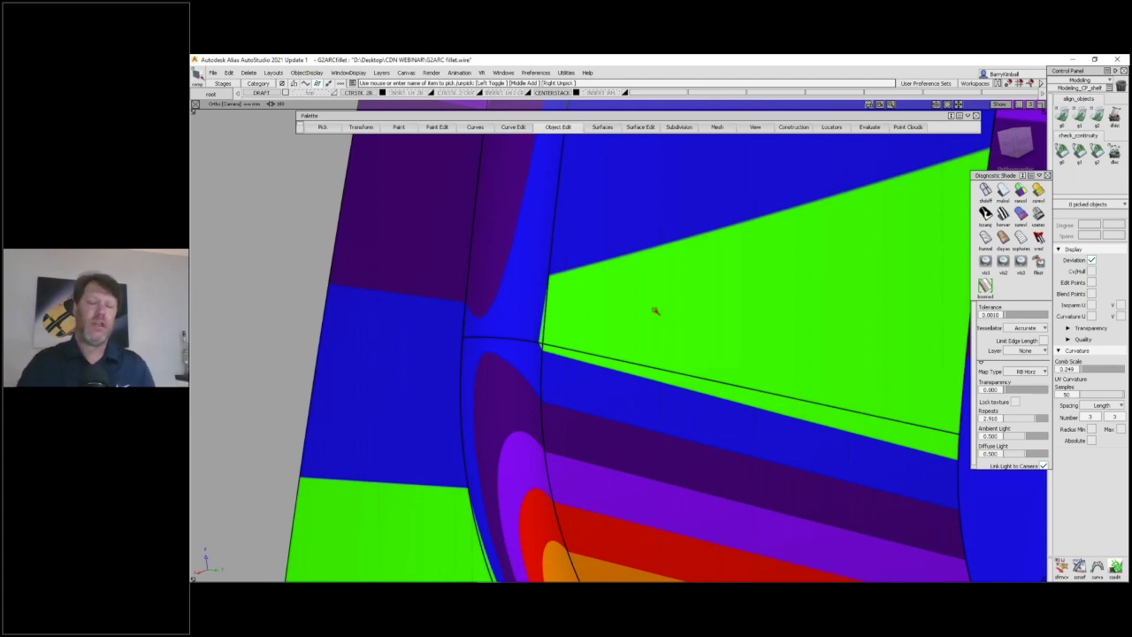
key(shift+alt)
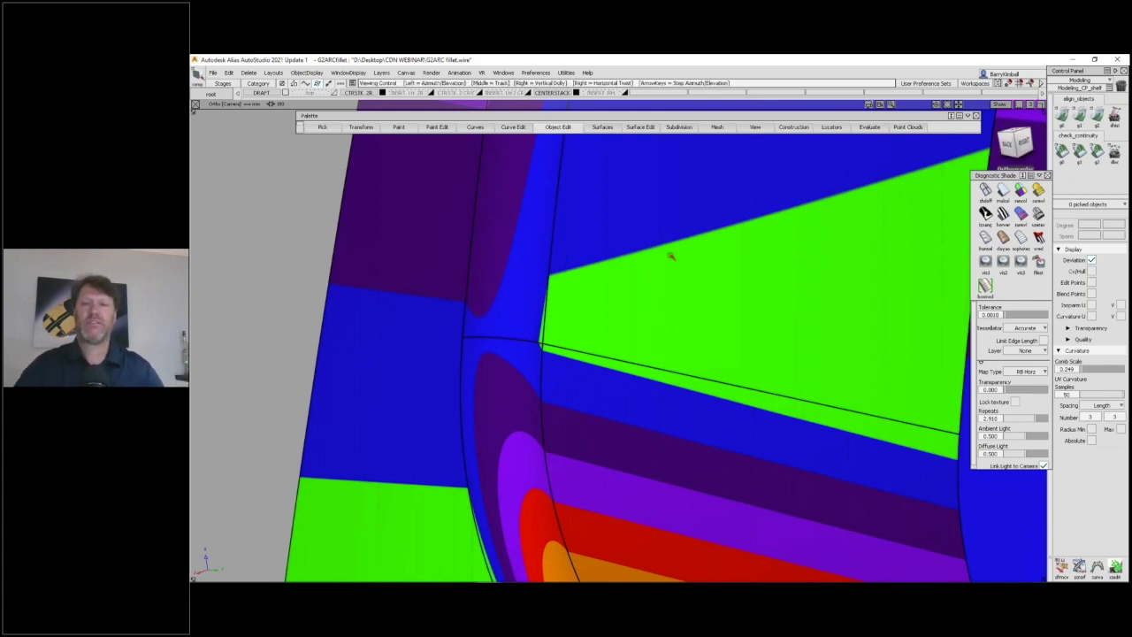
alt+shift+drag(671, 257, 734, 441)
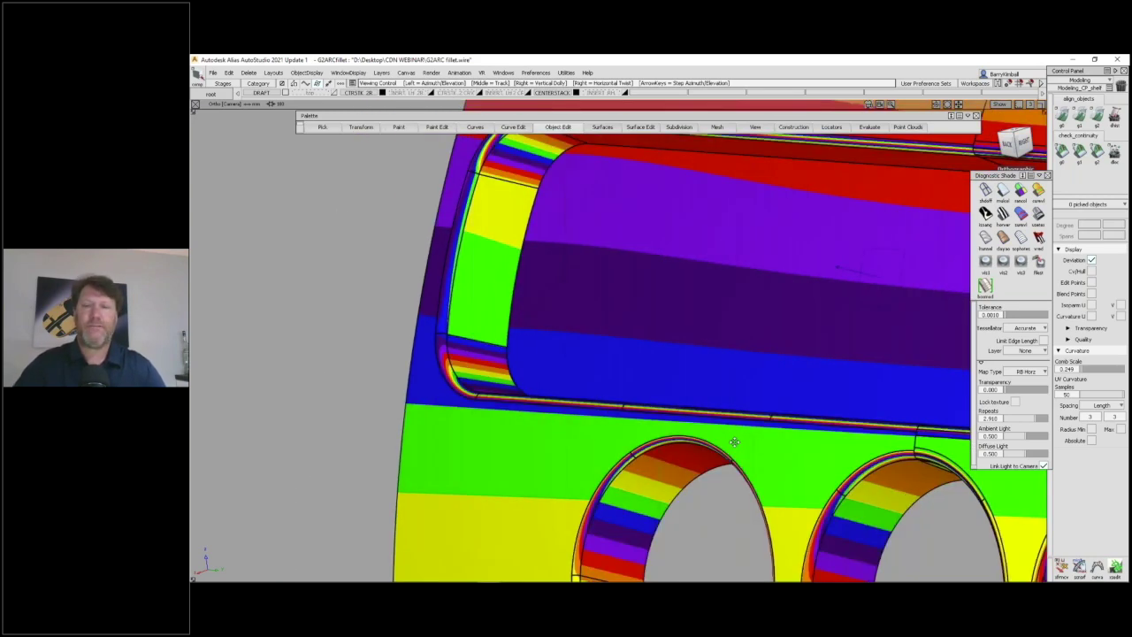
alt+shift+drag(734, 442, 636, 358)
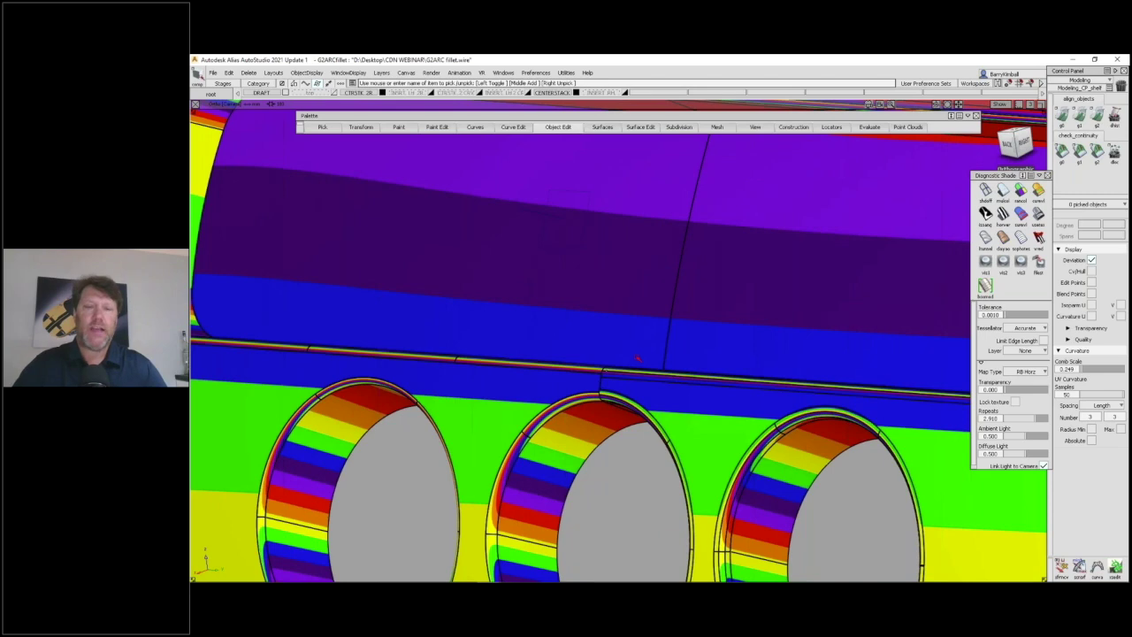
Query the construction settings of the fillet along the slot's lower edge, review them and close the settings.
ctrl+shift+drag(557, 303, 517, 315)
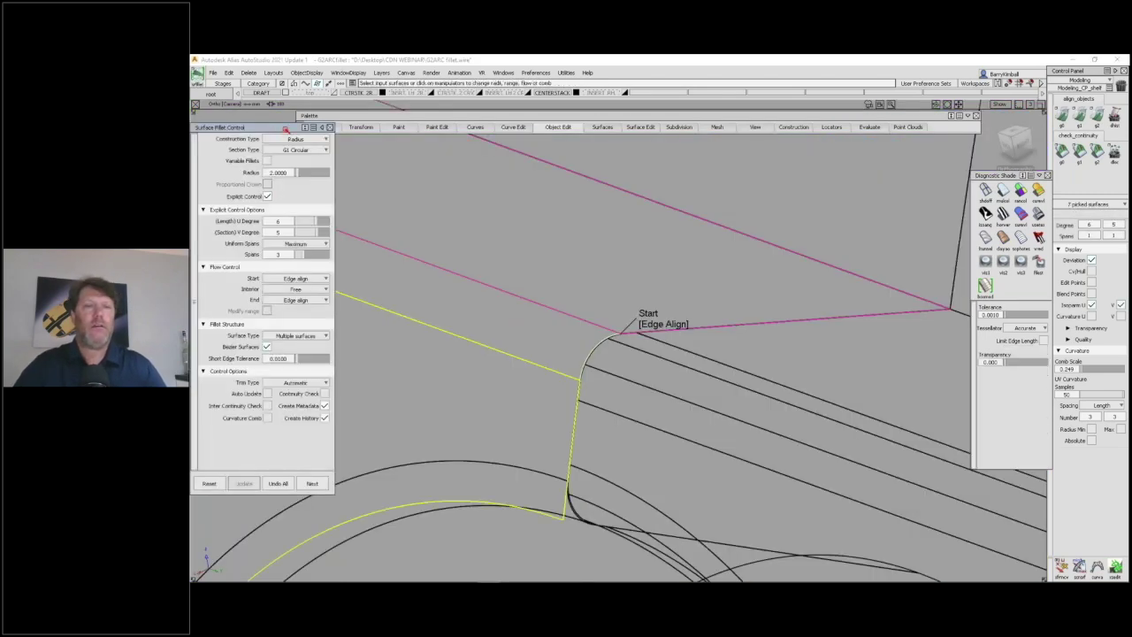
drag(281, 129, 358, 128)
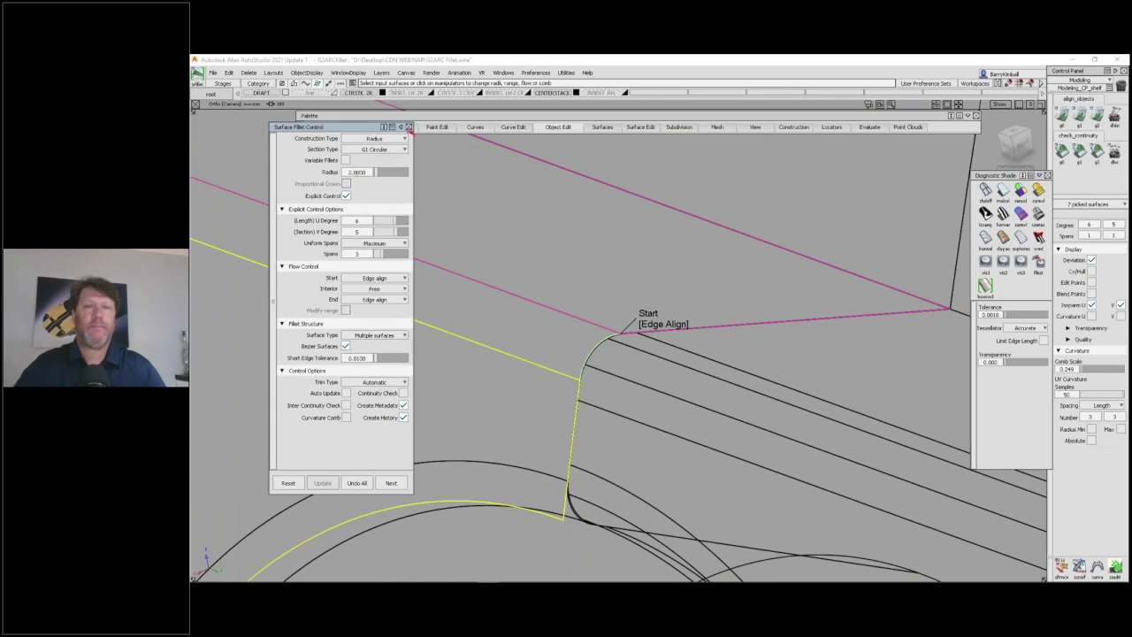
click(408, 127)
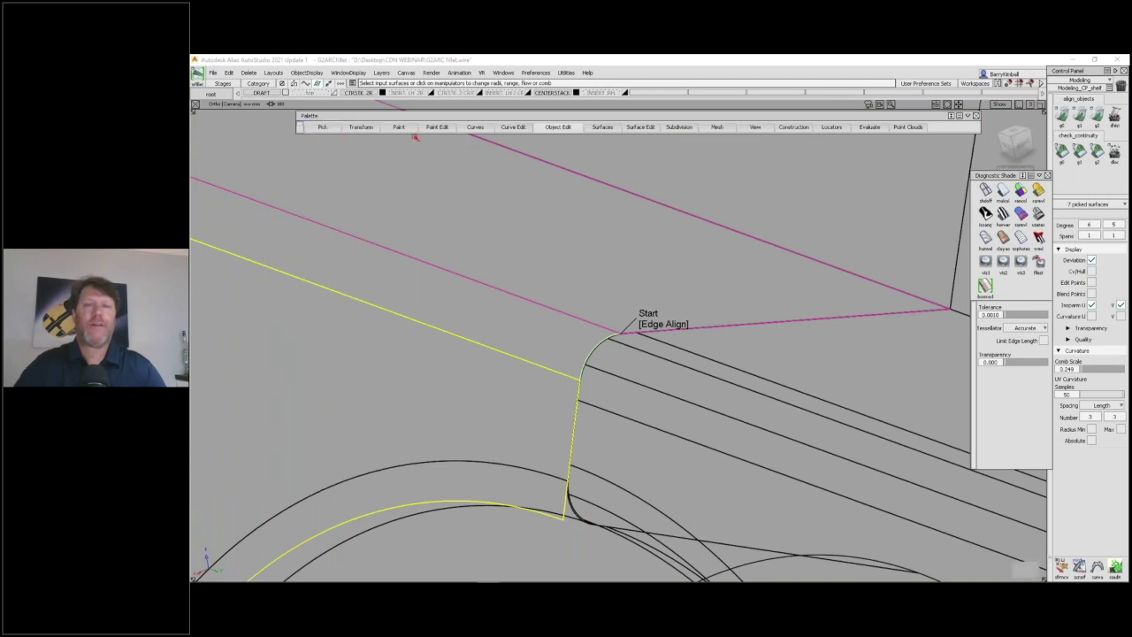
click(516, 160)
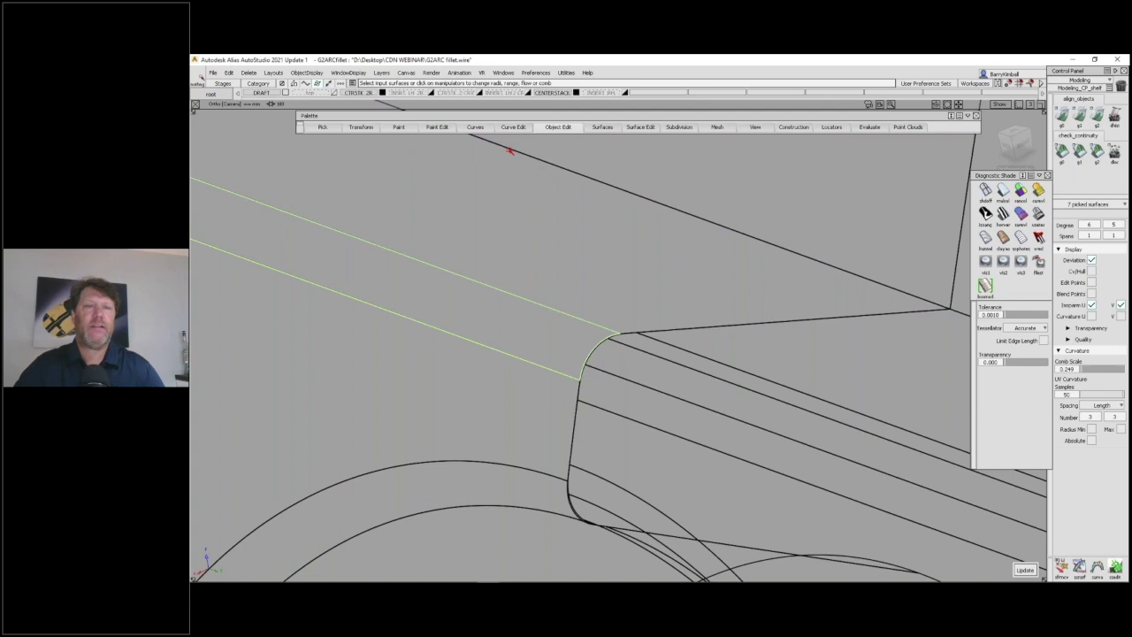
Show the CTRSTK 2 CRV layer and hide the CTRSTK 2R layer to swap the displayed center stack fillets.
click(409, 92)
click(429, 92)
click(480, 93)
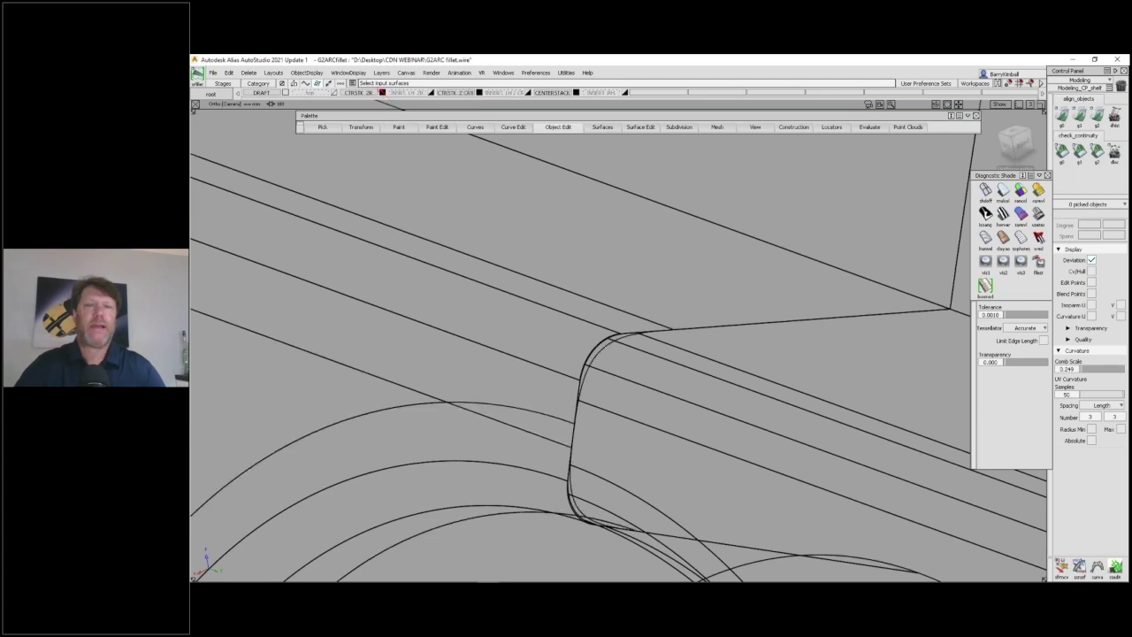
click(382, 92)
Pick the CTRSTK 2 CRV fillet along the slot's lower edge, inspect its curvature comb in U and turn the comb off.
alt+shift+drag(559, 307, 553, 292)
ctrl+shift+right_drag(548, 345, 496, 364)
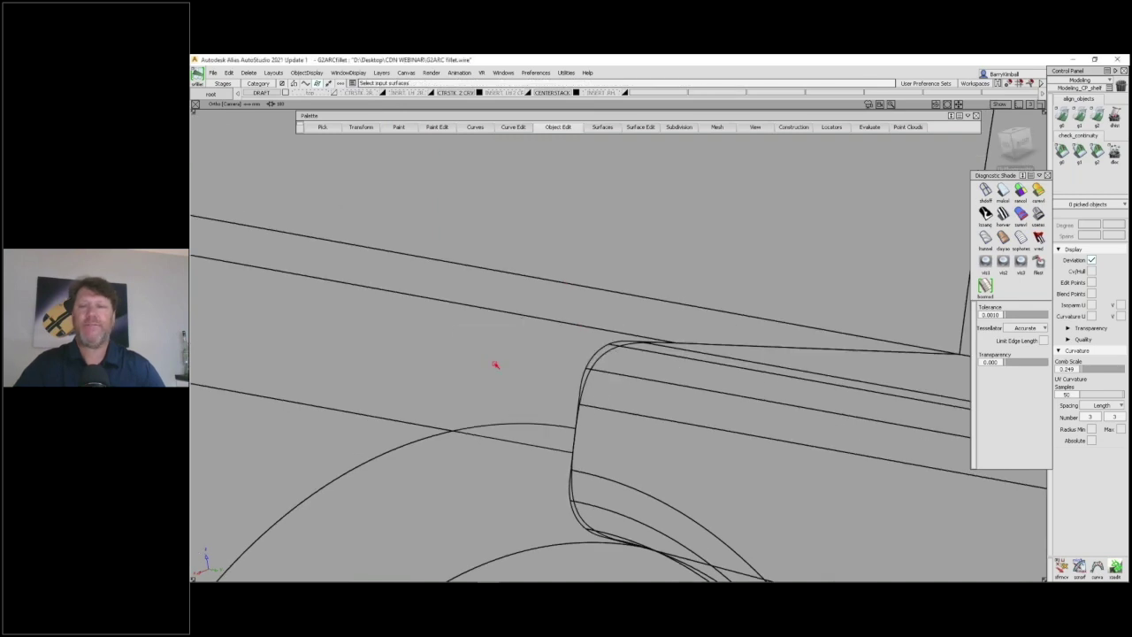
click(495, 365)
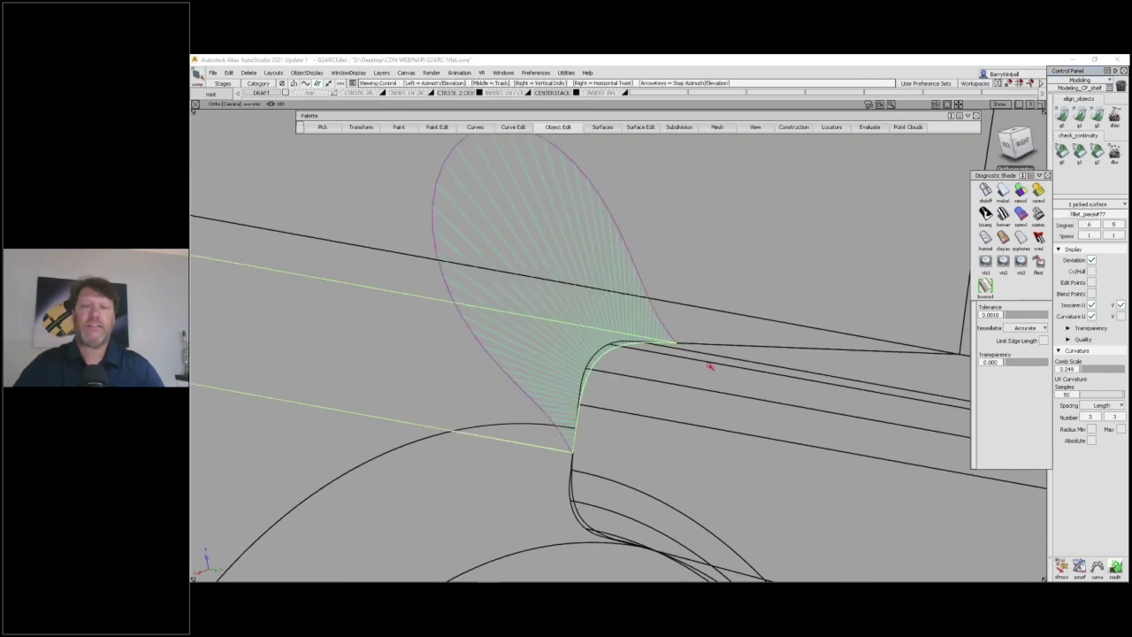
alt+shift+drag(710, 362, 621, 381)
click(1091, 317)
ctrl+shift+drag(612, 452, 591, 341)
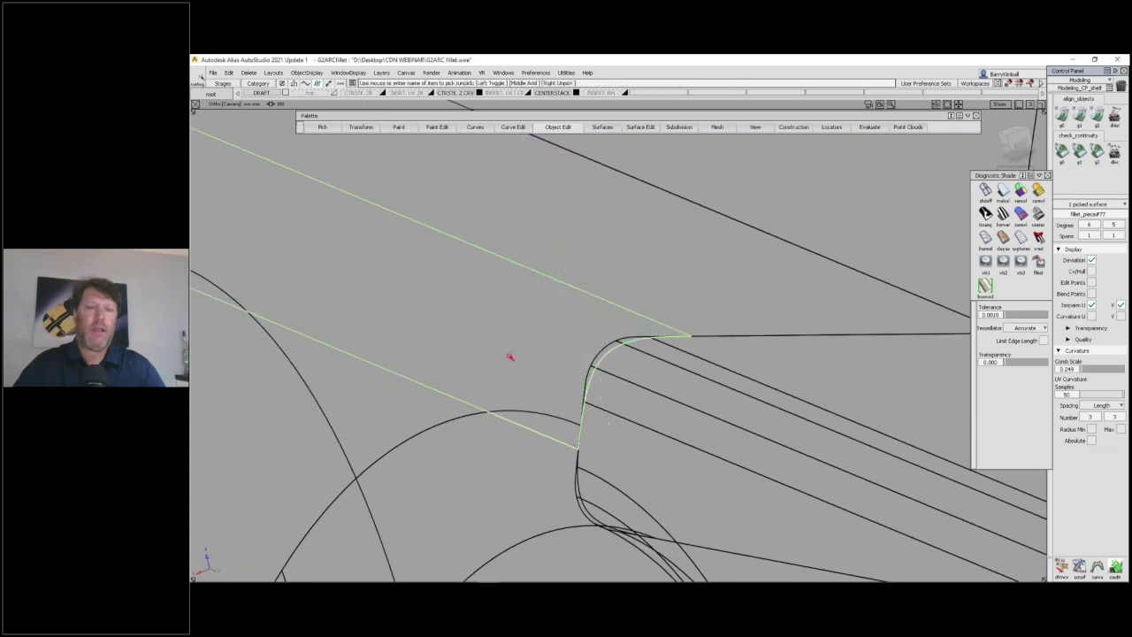
Query the construction settings of the CTRSTK 2 CRV fillet at the slot's lower edge, then close them and check its profile.
click(509, 357)
ctrl+shift+right_drag(501, 342, 503, 343)
ctrl+shift+middle_drag(503, 343, 459, 345)
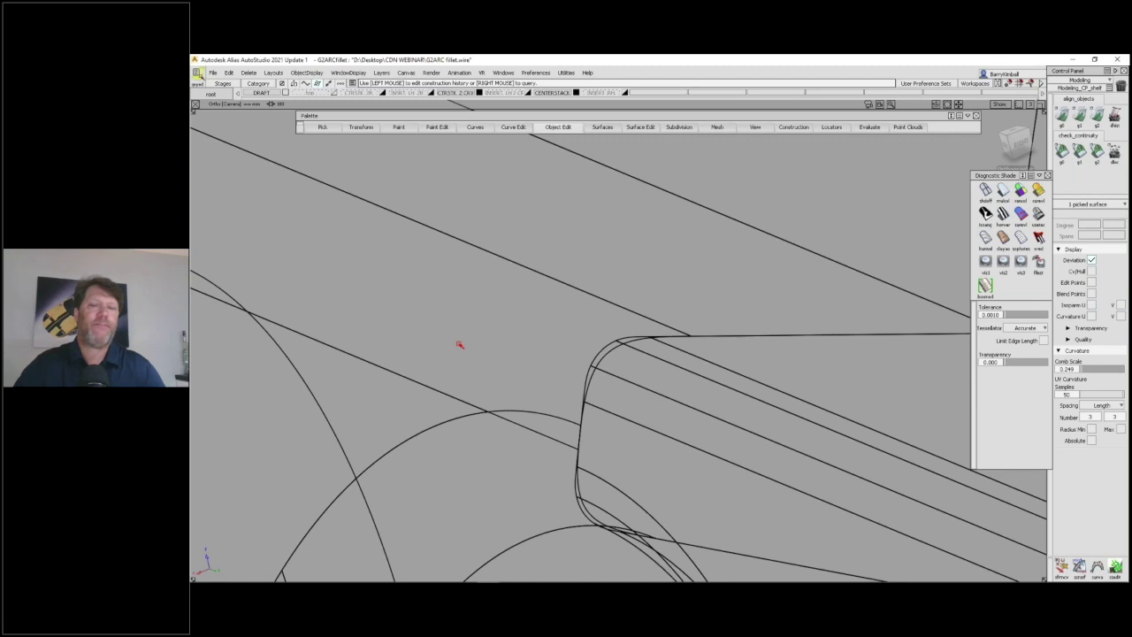
click(459, 345)
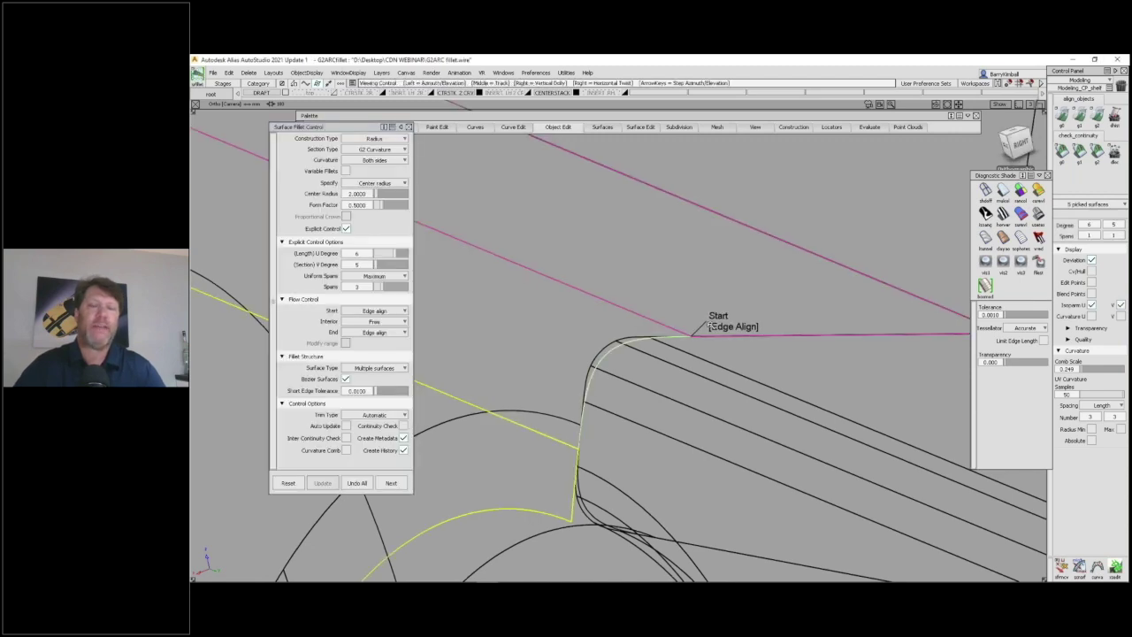
alt+shift+right_drag(710, 326, 690, 351)
alt+shift+drag(690, 351, 699, 336)
alt+shift+right_drag(700, 336, 637, 437)
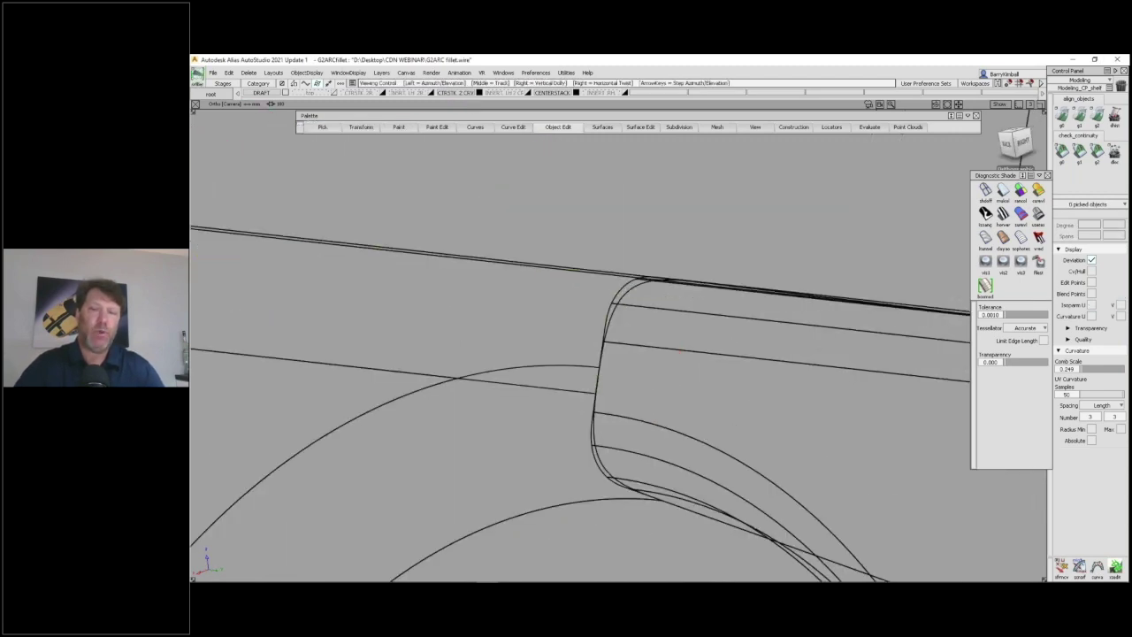
Show the second INSERT LH layer and shade the model to compare the fillets around the slot and the middle round opening.
alt+shift+middle_drag(626, 242, 651, 189)
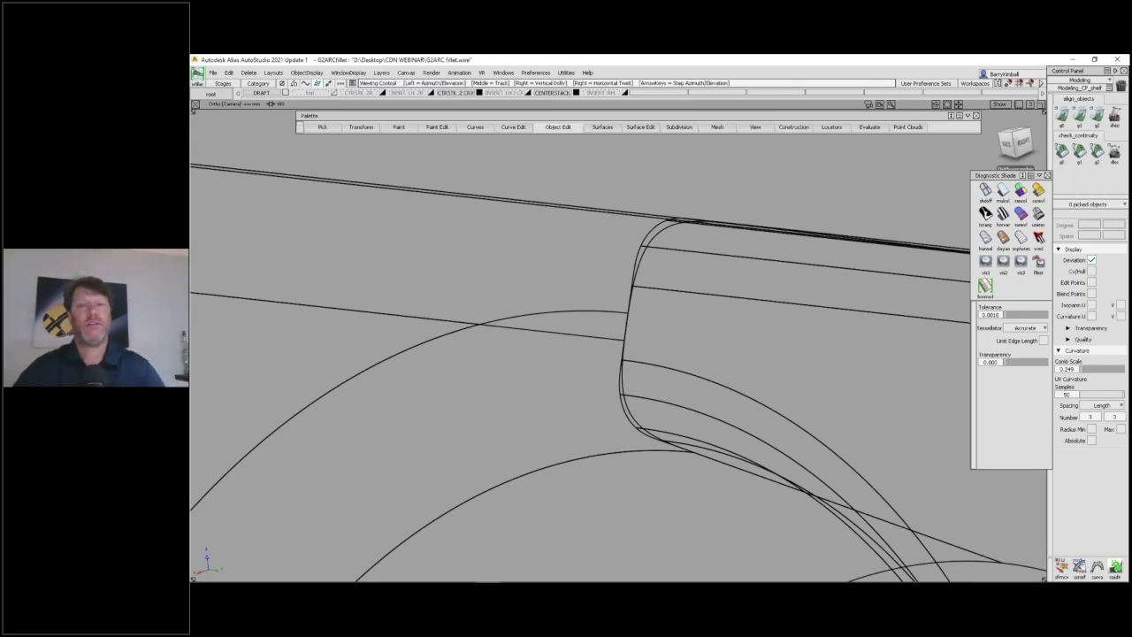
alt+shift+drag(604, 451, 608, 452)
alt+shift+right_drag(608, 452, 607, 496)
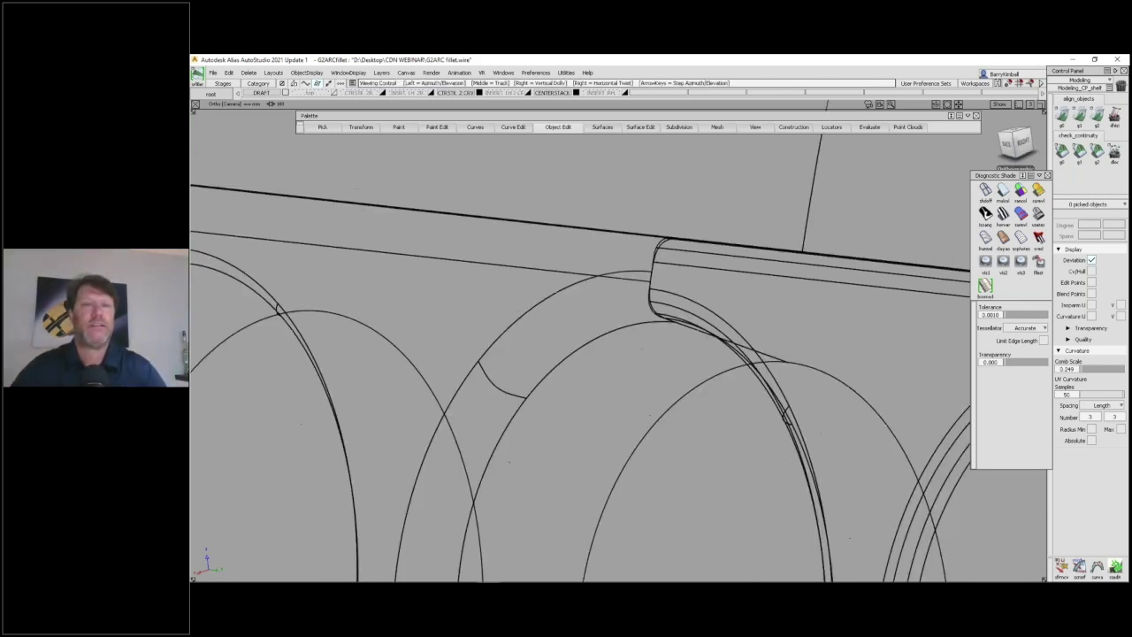
alt+shift+drag(607, 496, 608, 520)
click(529, 92)
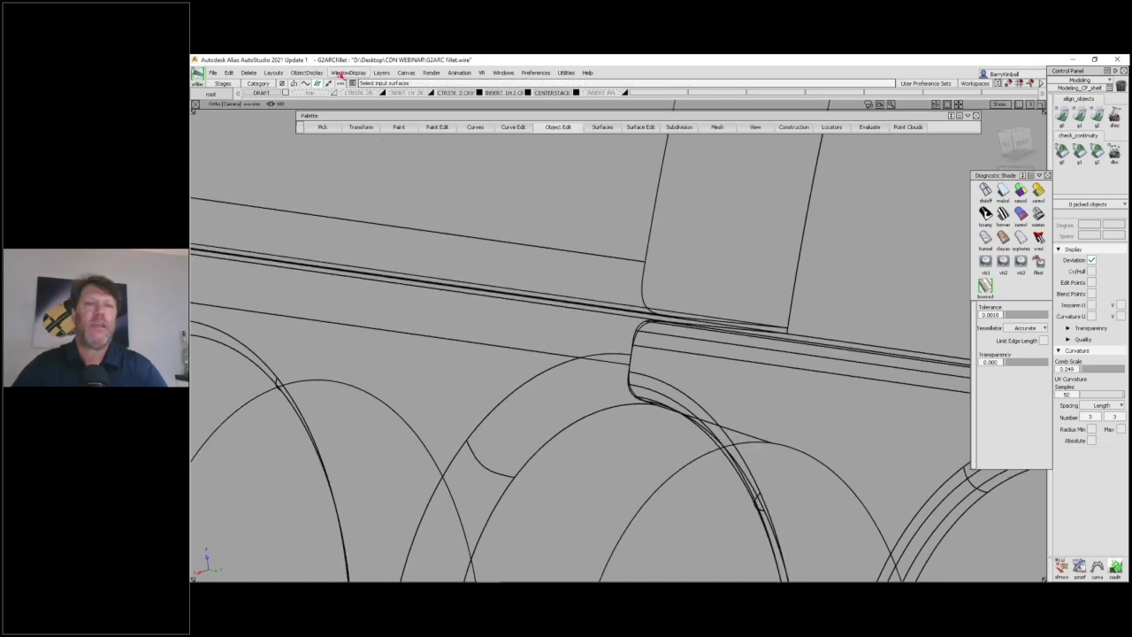
click(347, 73)
click(356, 109)
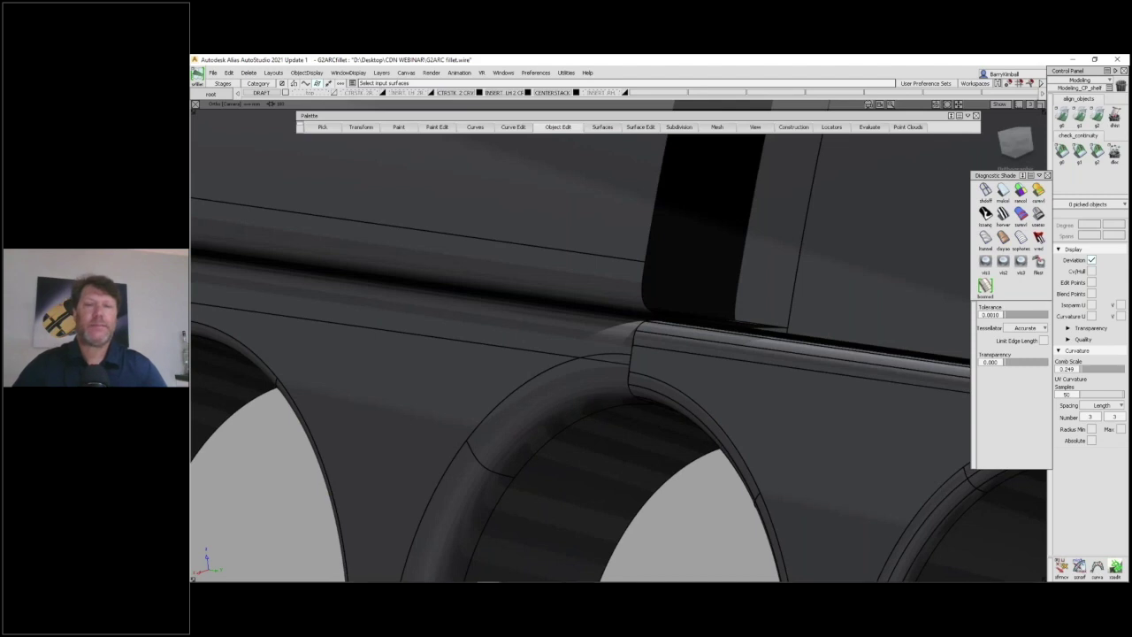
alt+shift+drag(478, 252, 461, 230)
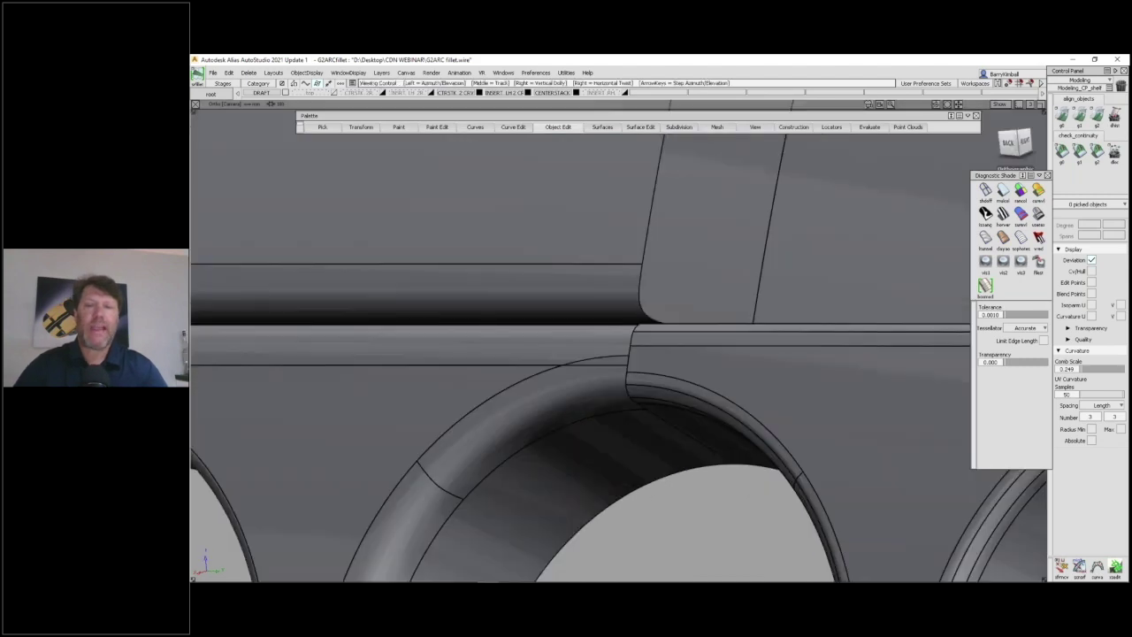
alt+shift+right_drag(680, 398, 680, 471)
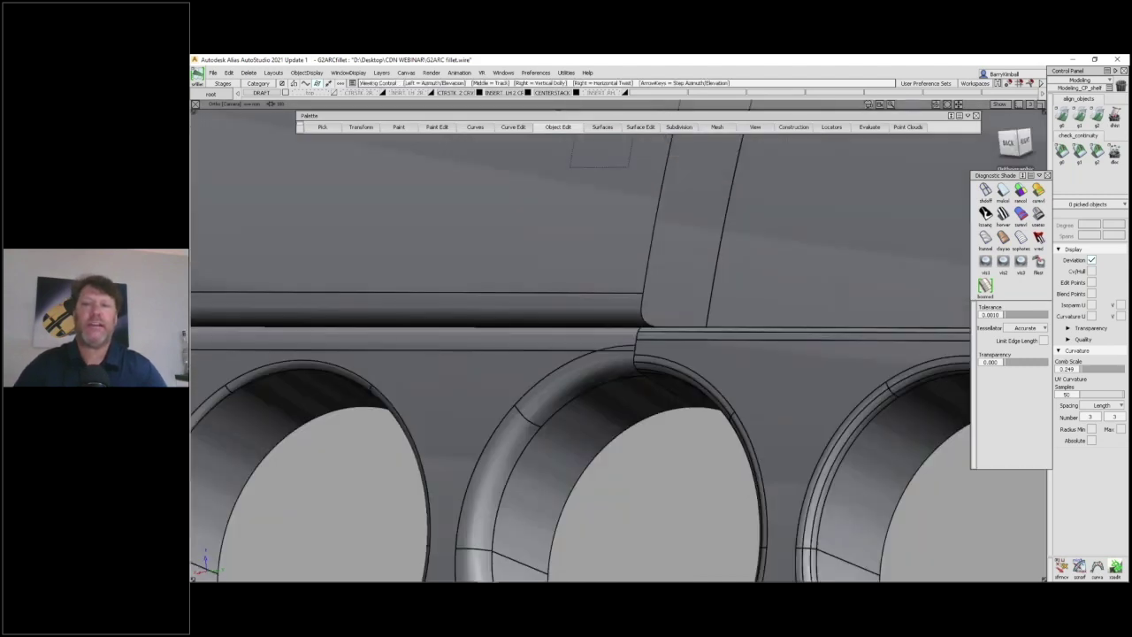
Hide the model lines in the shaded view to compare the fillets around the slot and openings, and show them again.
alt+shift+middle_drag(529, 322, 687, 309)
click(1000, 105)
click(992, 128)
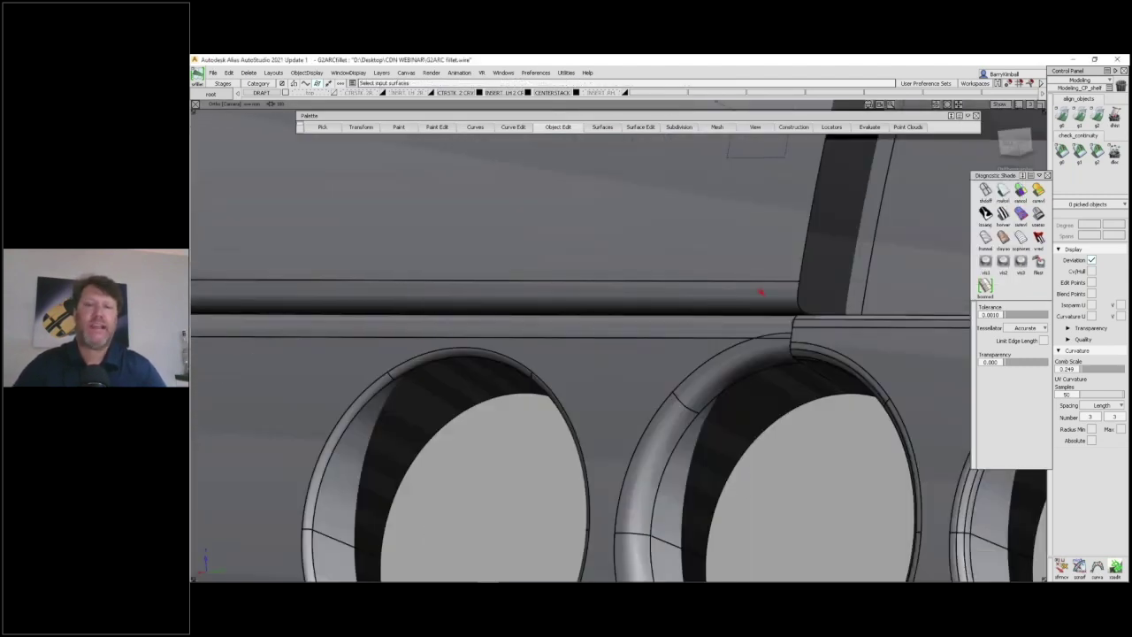
click(999, 105)
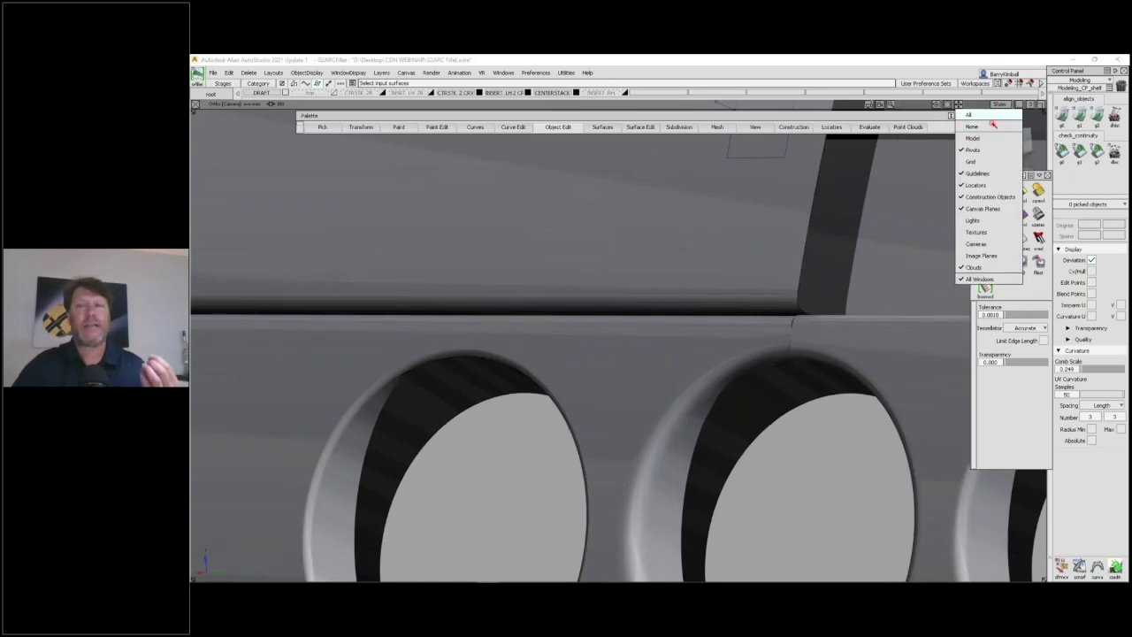
click(985, 139)
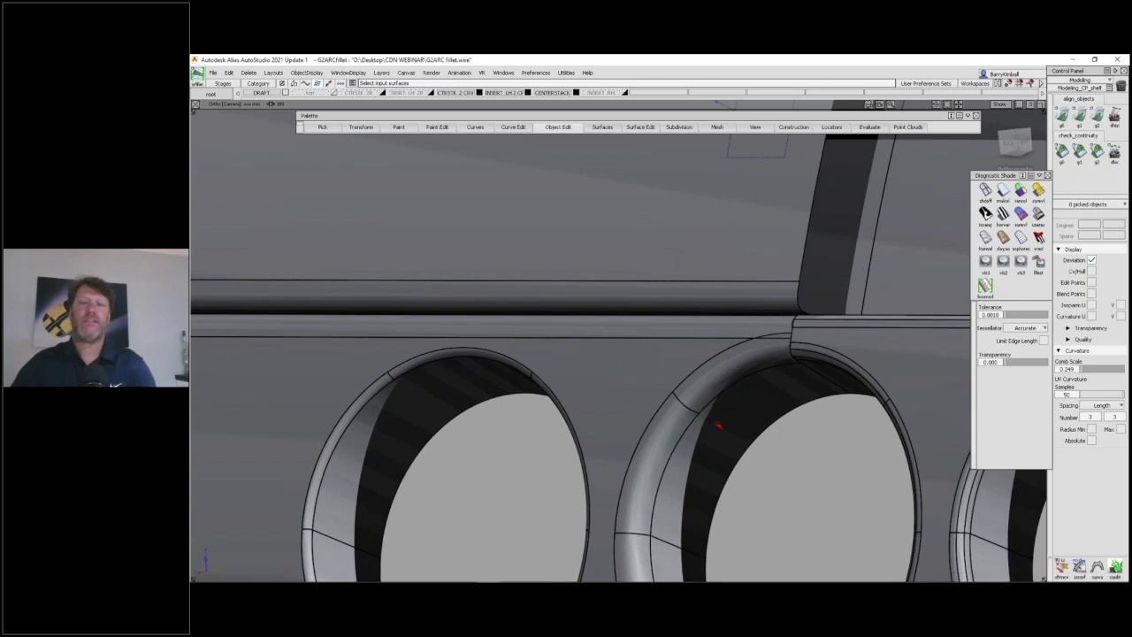
key(shift+alt)
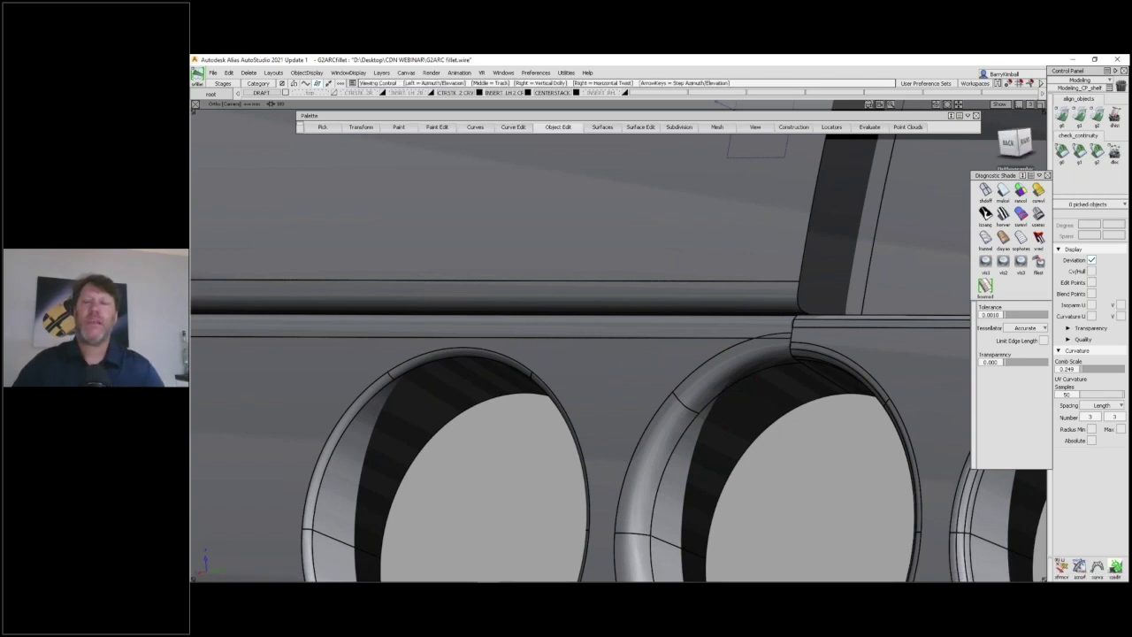
Show the INSERT RH layer and shade the model with the horizontal/vertical rainbow map around the slot's lower edge and middle opening.
mouse_move(713, 353)
alt+shift+mouse_down()
mouse_move(681, 353)
mouse_move(771, 319)
mouse_move(728, 267)
alt+shift+mouse_up()
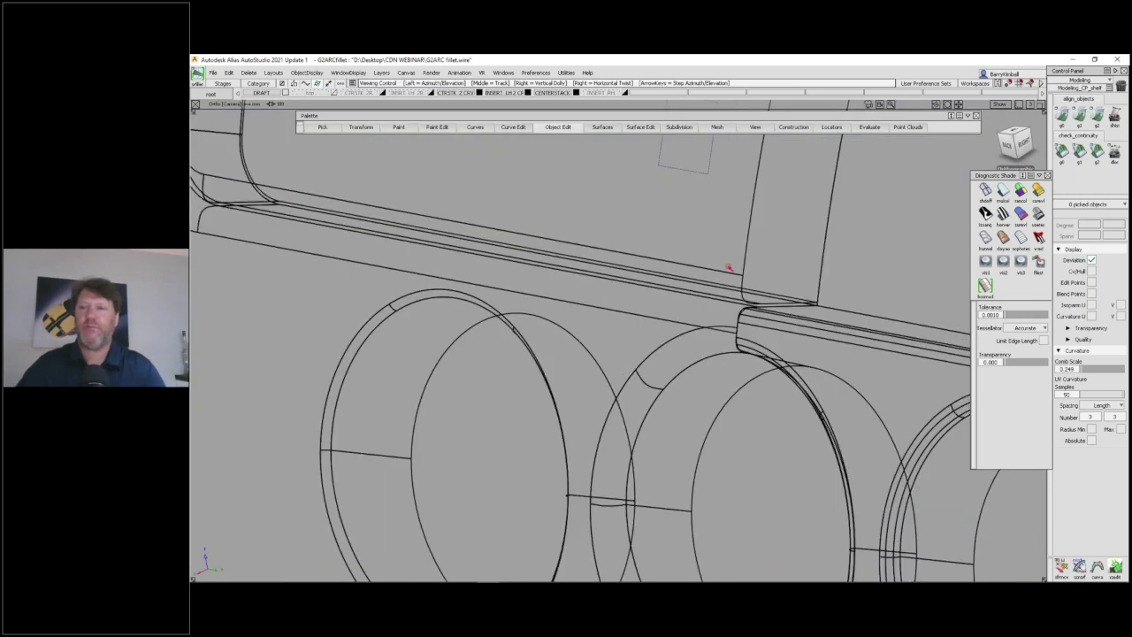
alt+shift+right_drag(728, 267, 747, 221)
click(625, 93)
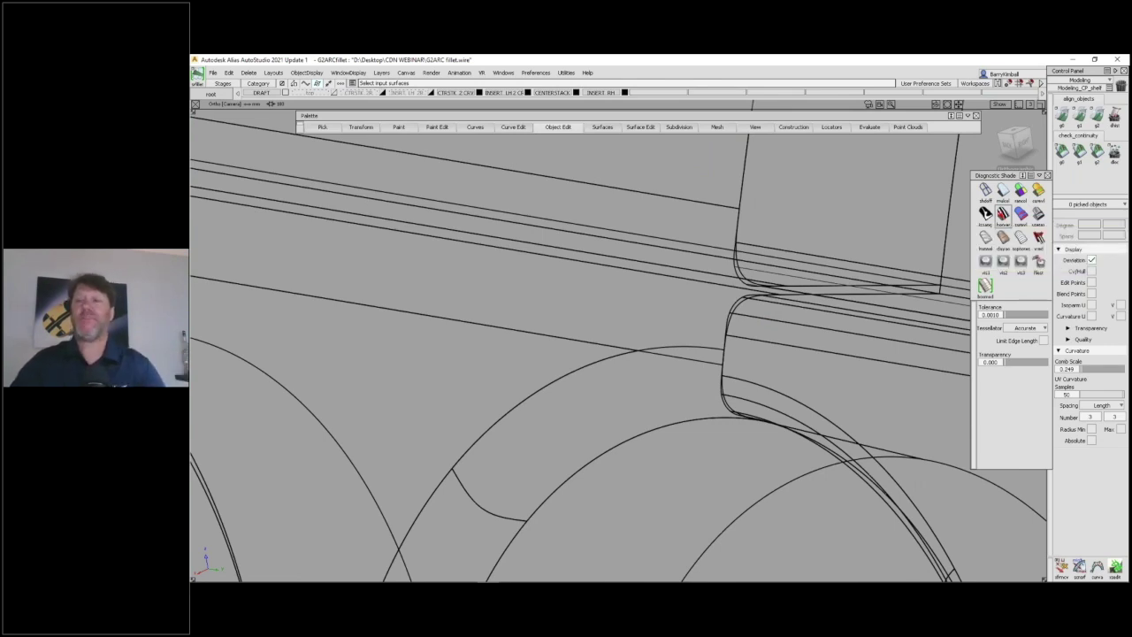
click(1003, 213)
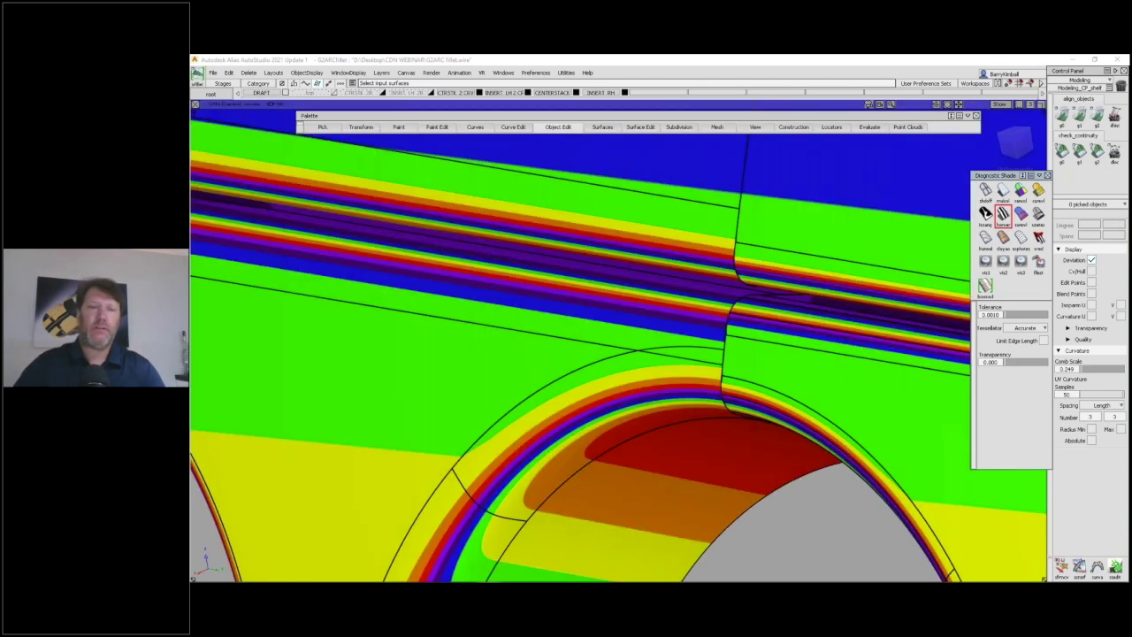
alt+shift+drag(712, 323, 665, 308)
alt+shift+middle_drag(665, 307, 820, 217)
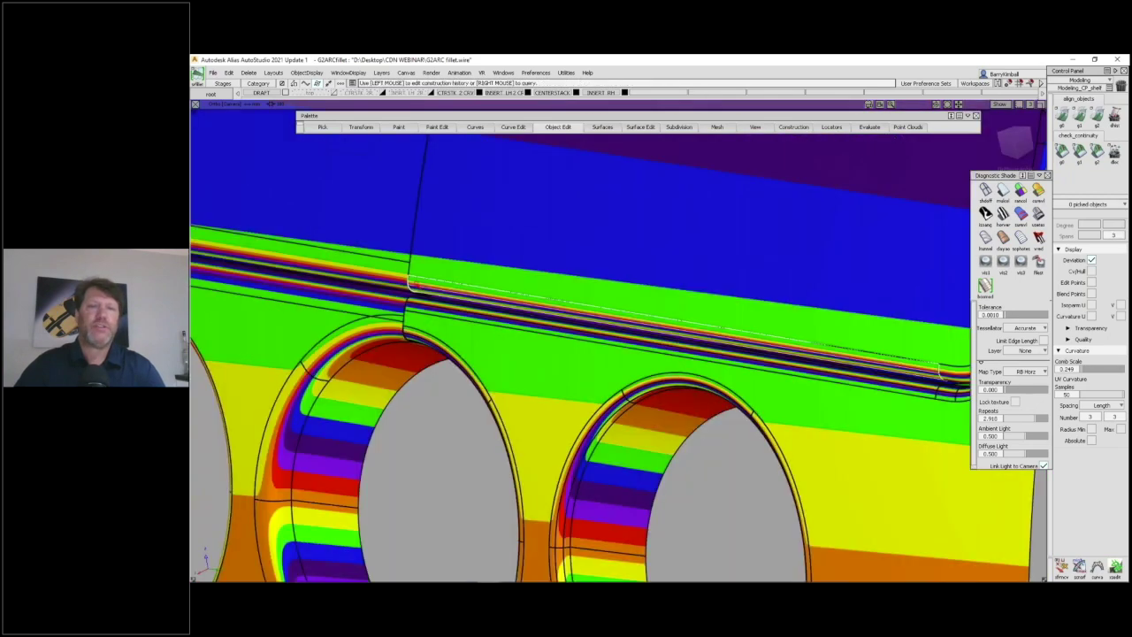
Query the construction settings of the INSERT RH fillet along the slot's lower edge, then close them.
click(627, 187)
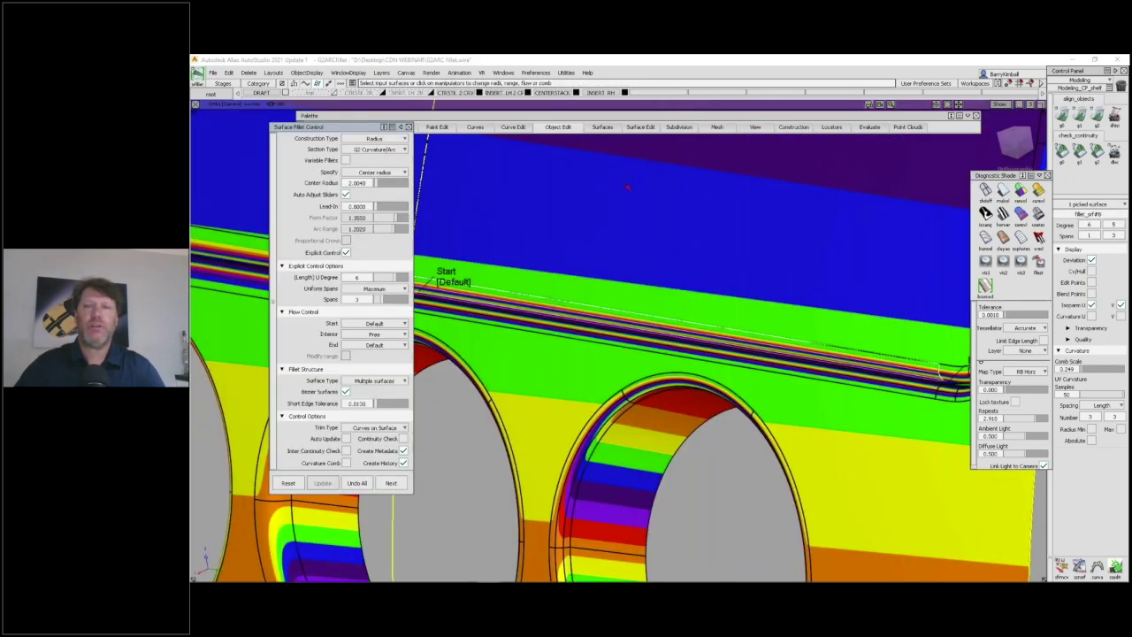
key(shift+alt)
alt+shift+drag(628, 188, 631, 214)
alt+shift+middle_drag(631, 214, 656, 319)
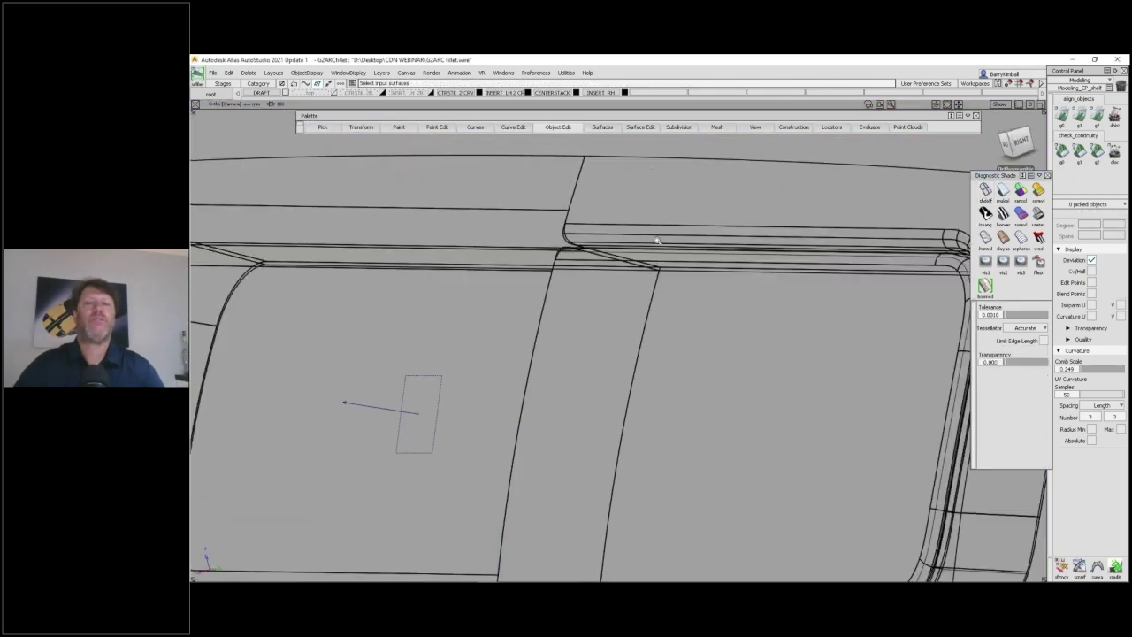
Turn on U curvature combs for both fillets meeting at the slot's upper edge and set the comb scale to 0.053.
alt+shift+right_drag(657, 240, 932, 170)
mouse_move(610, 272)
alt+shift+mouse_down()
mouse_move(607, 289)
mouse_move(613, 268)
alt+shift+mouse_up()
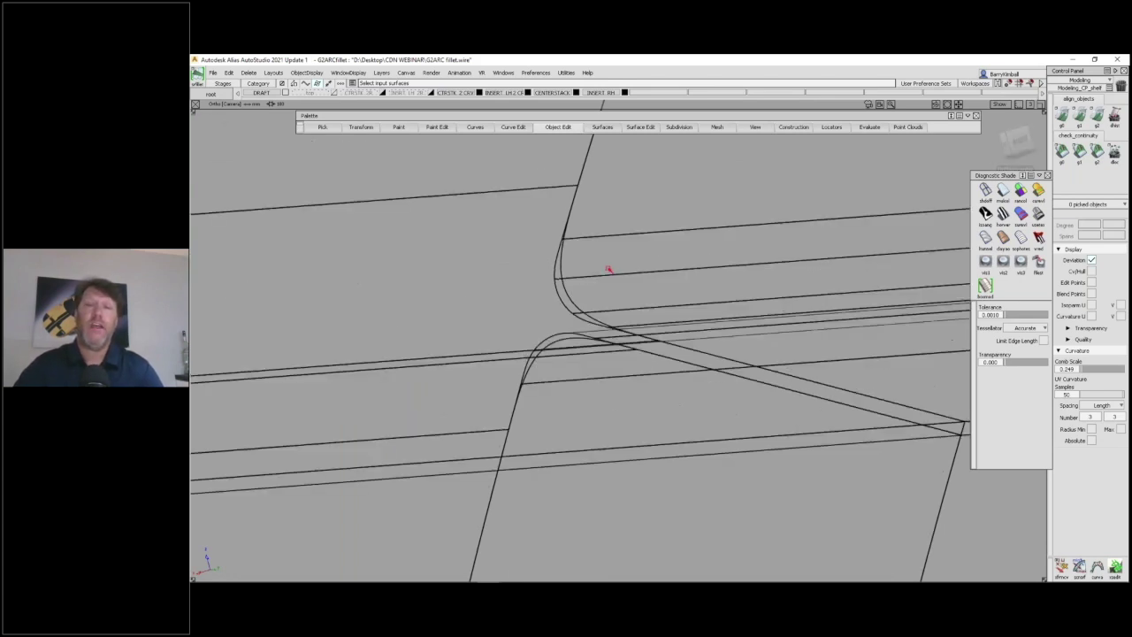
ctrl+shift+drag(690, 255, 668, 263)
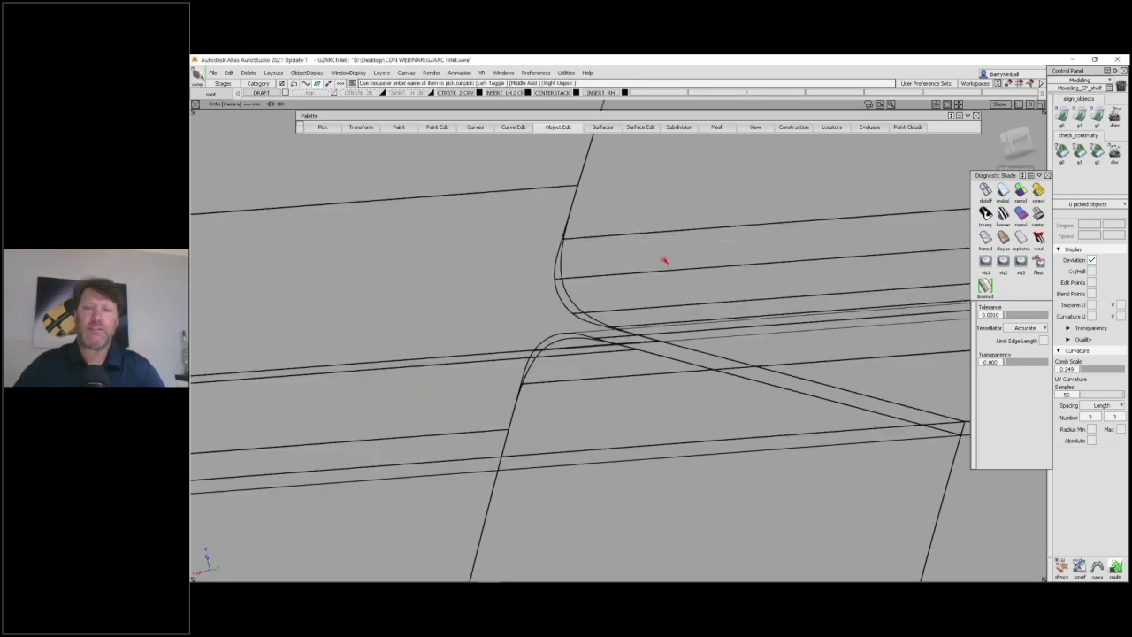
click(671, 320)
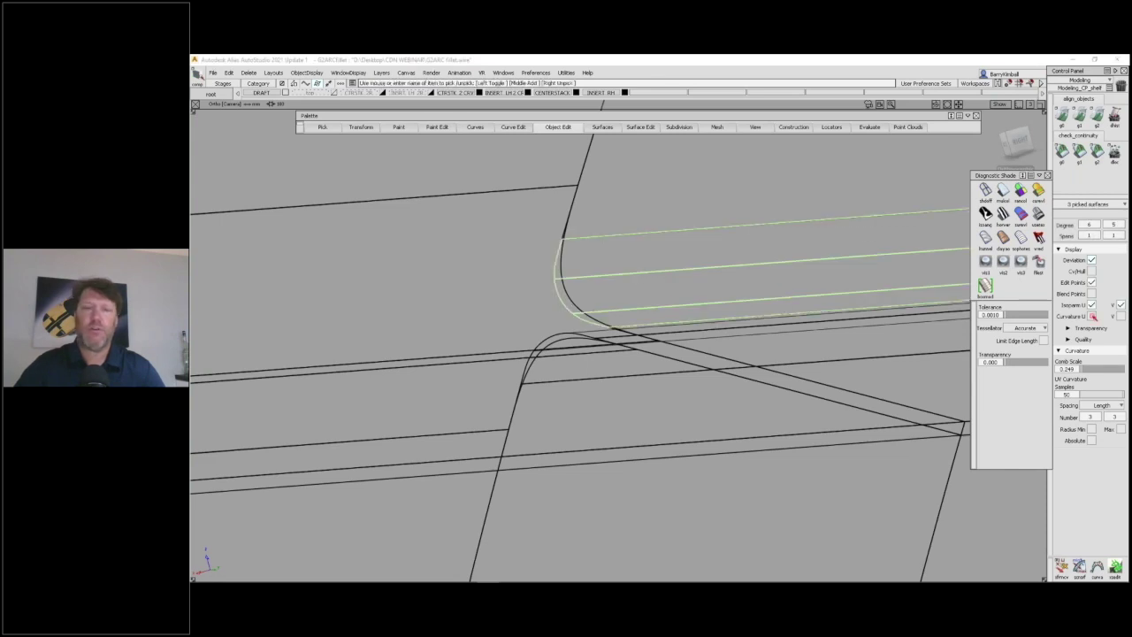
click(1093, 316)
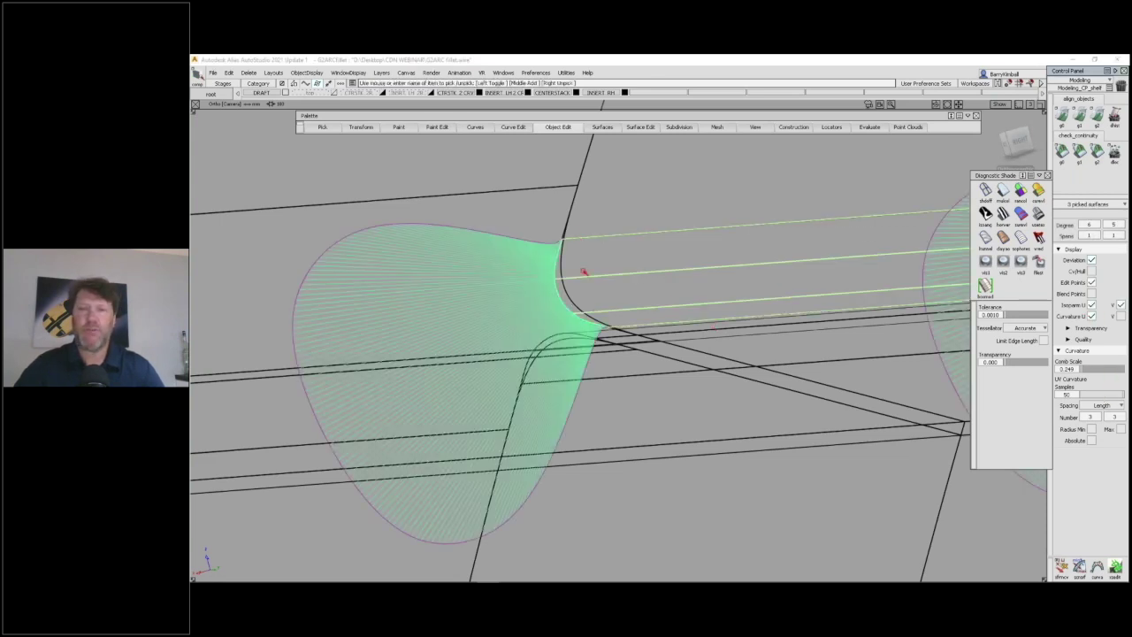
click(556, 269)
click(1094, 316)
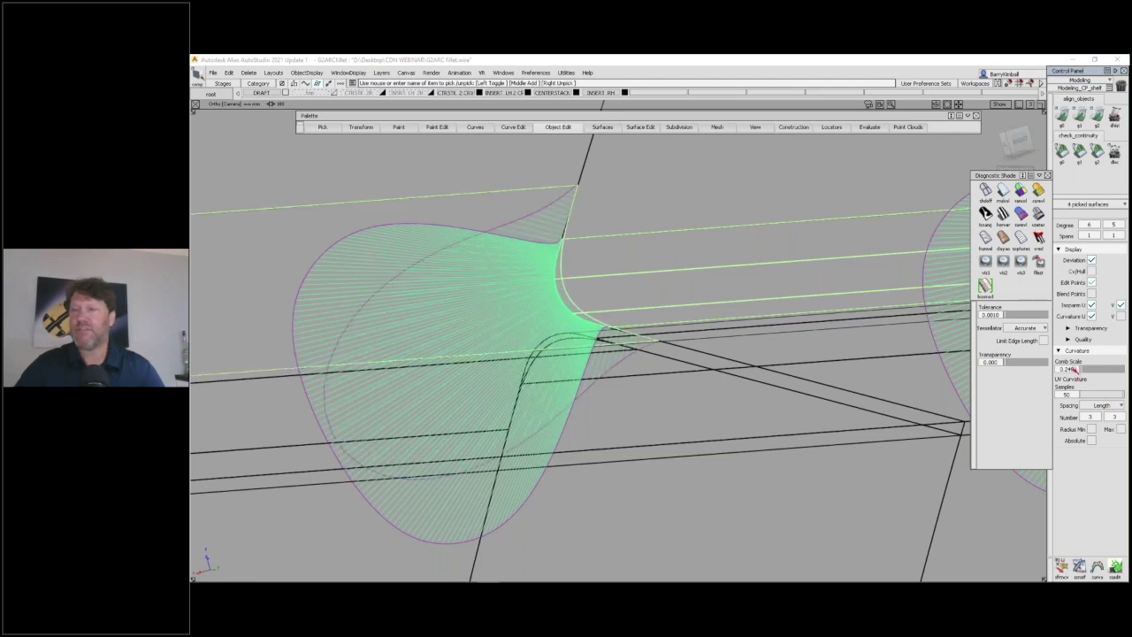
drag(1073, 369, 1050, 369)
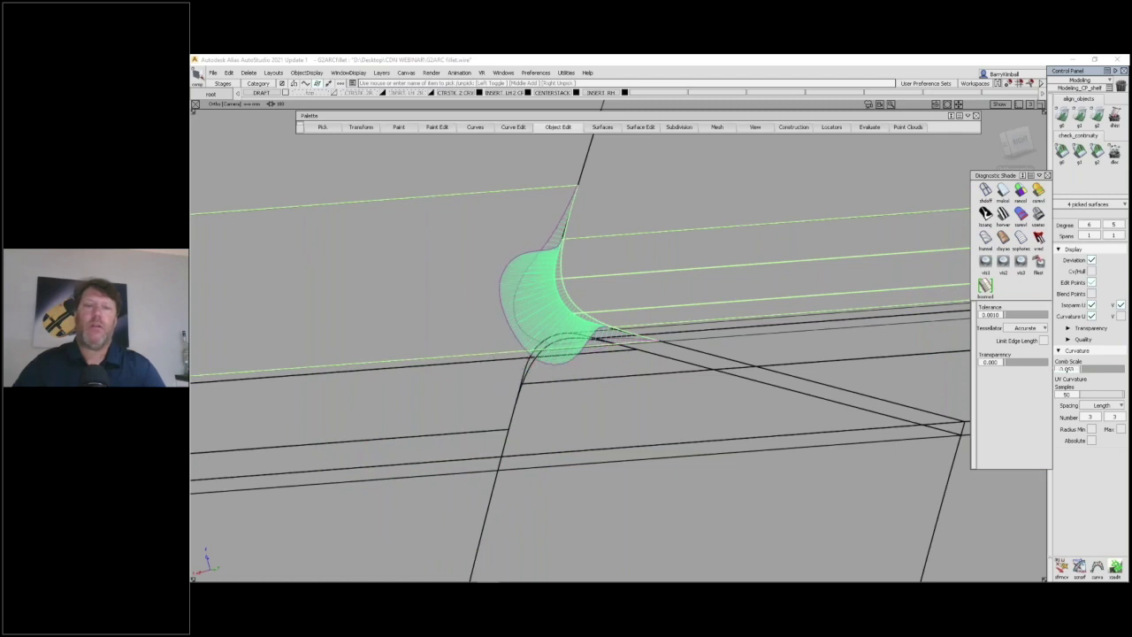
Examine the overlapping curvature combs of the two slot fillets, comparing their lead-in and the transition at the fillet edges.
alt+shift+drag(784, 391, 596, 301)
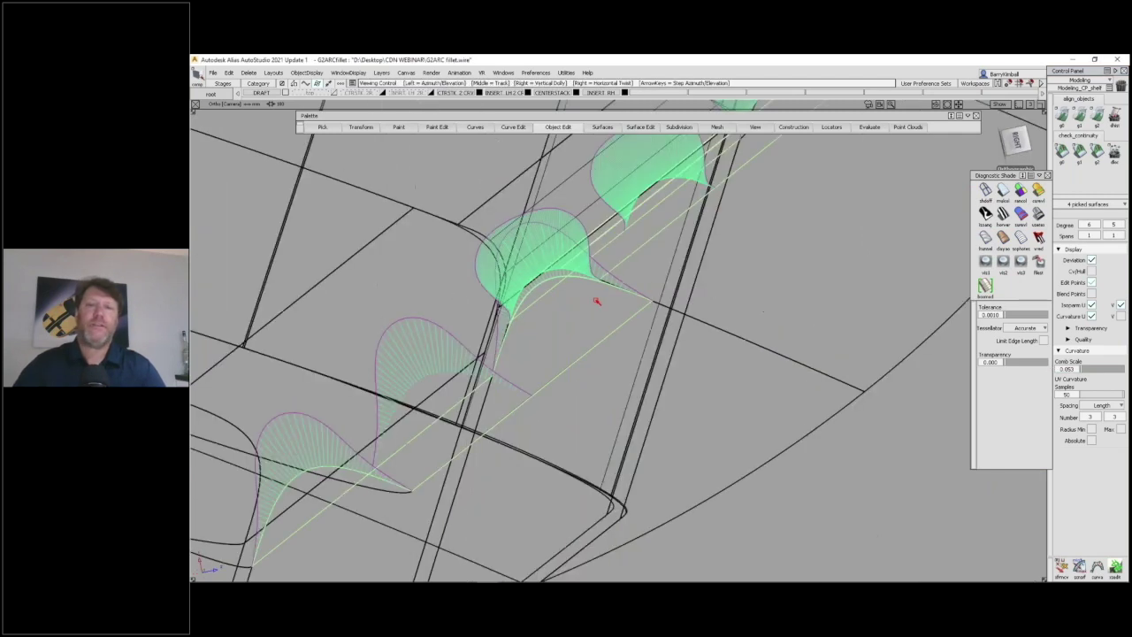
alt+shift+right_drag(597, 300, 587, 224)
alt+shift+drag(586, 224, 748, 321)
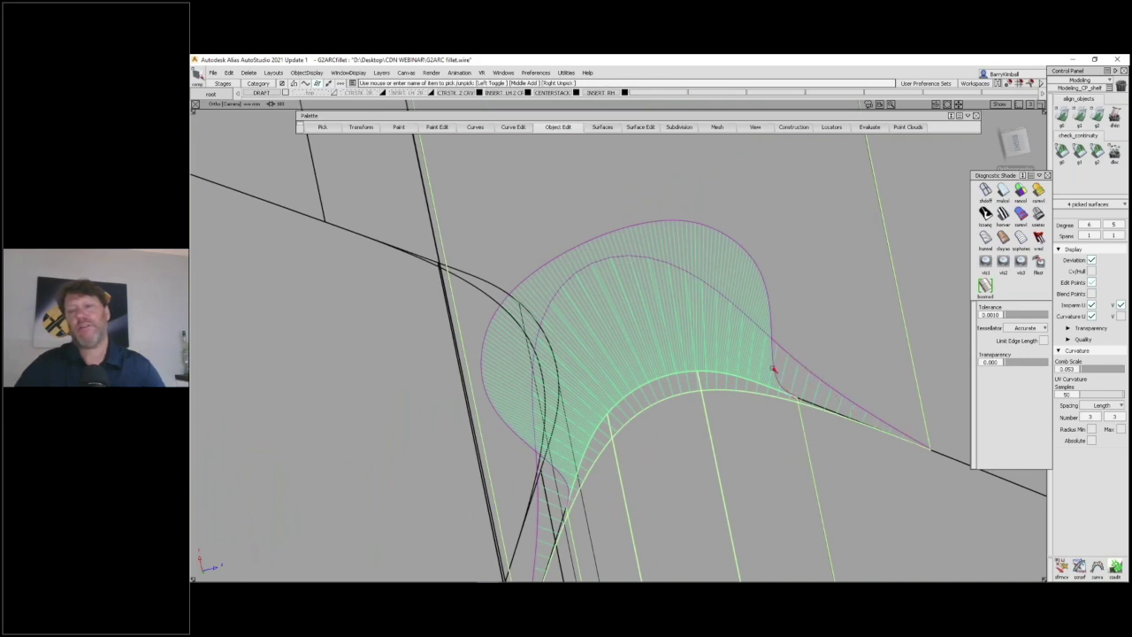
alt+shift+drag(817, 412, 810, 415)
alt+shift+right_drag(810, 415, 834, 346)
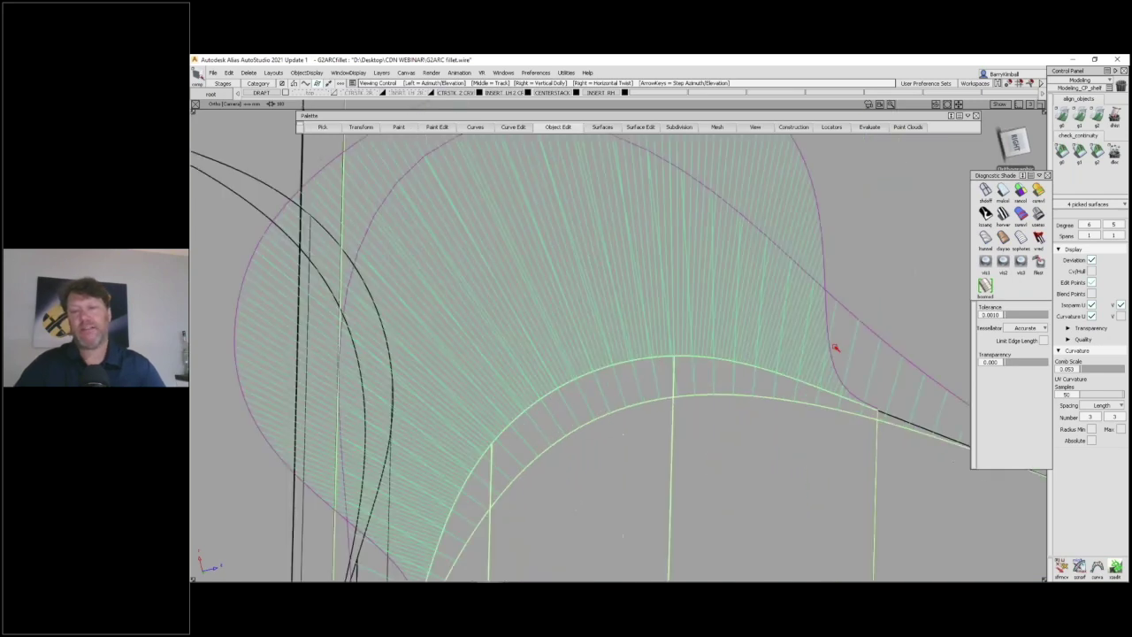
alt+shift+middle_drag(834, 346, 615, 335)
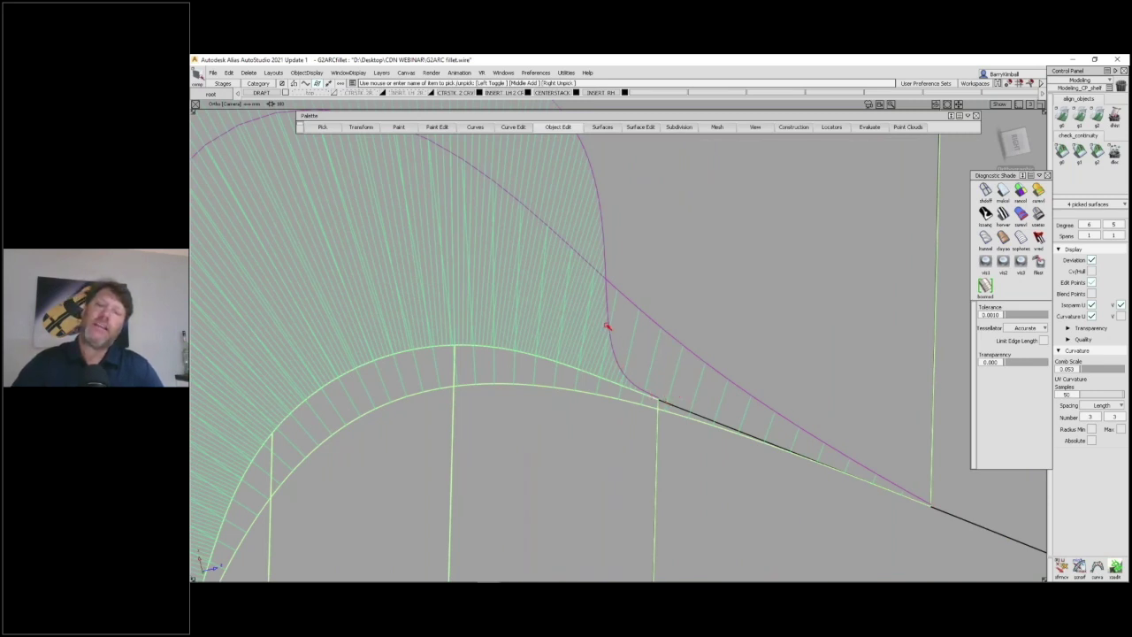
key(shift+alt)
alt+shift+right_drag(606, 234, 734, 327)
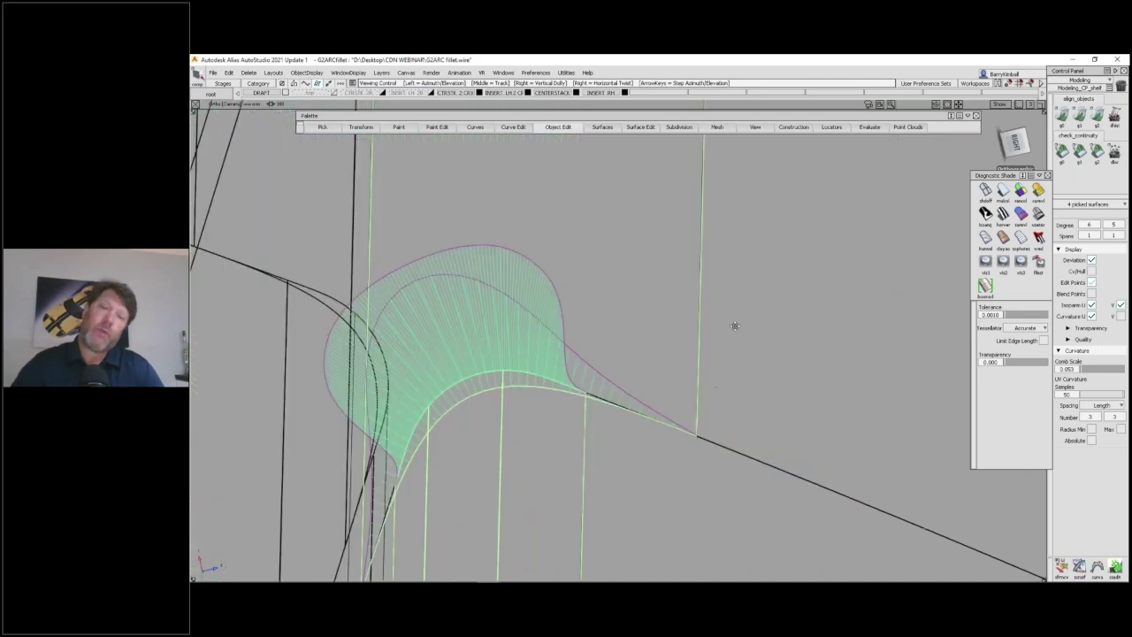
alt+shift+drag(735, 326, 592, 285)
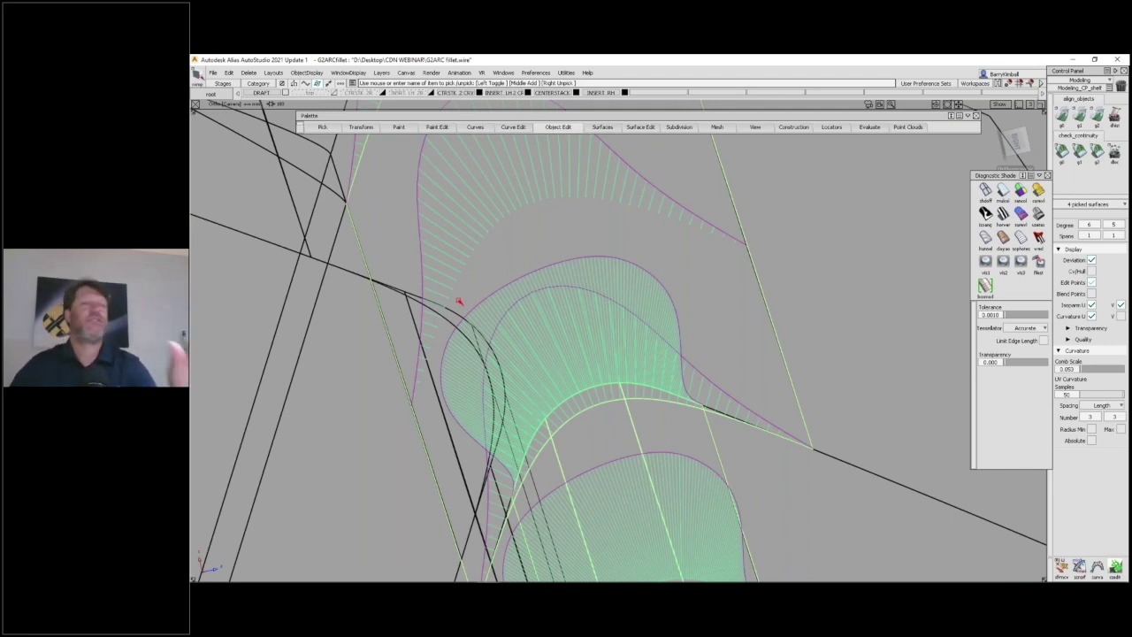
key(shift+alt)
alt+shift+drag(544, 316, 519, 432)
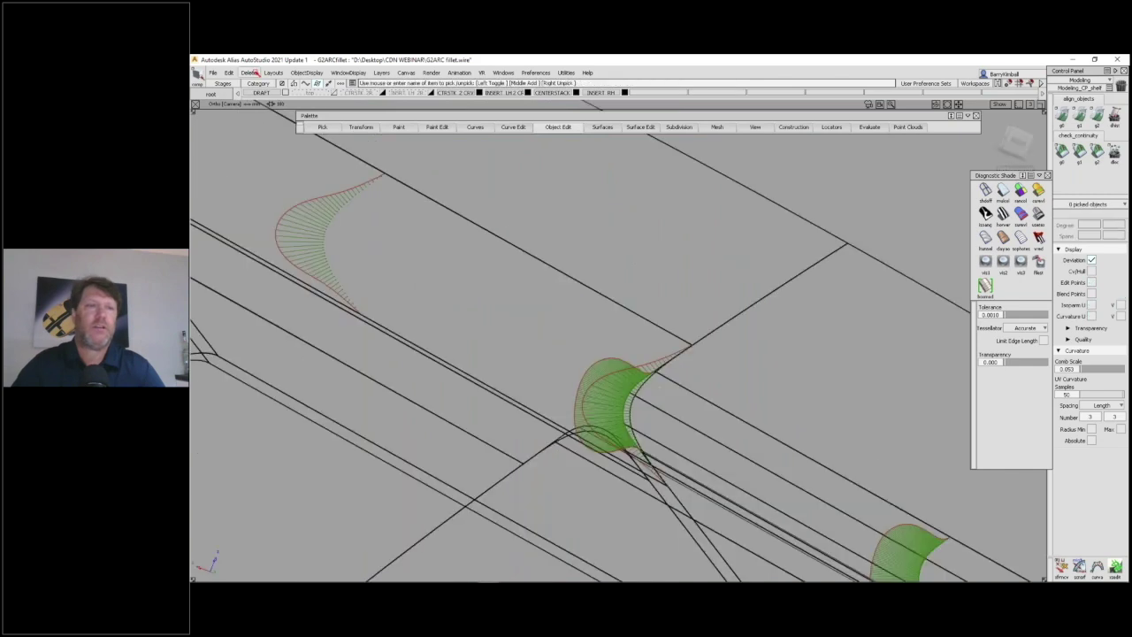
Pick the combed fillets at the slot's upper edge again and turn off their U curvature combs.
click(249, 72)
click(688, 240)
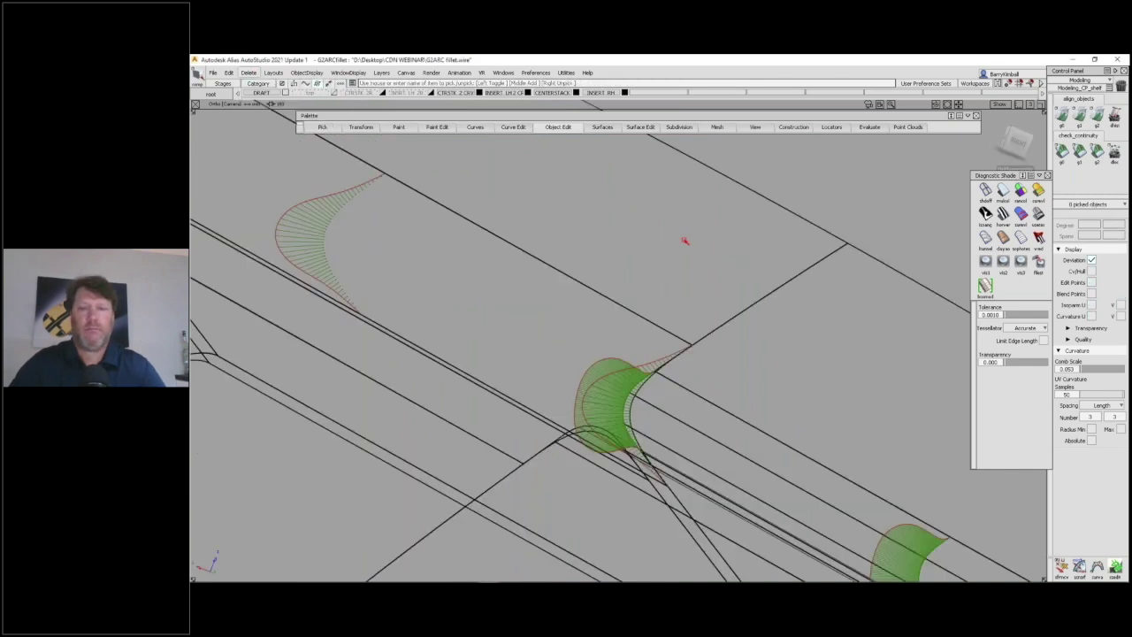
click(693, 340)
ctrl+shift+drag(694, 340, 655, 416)
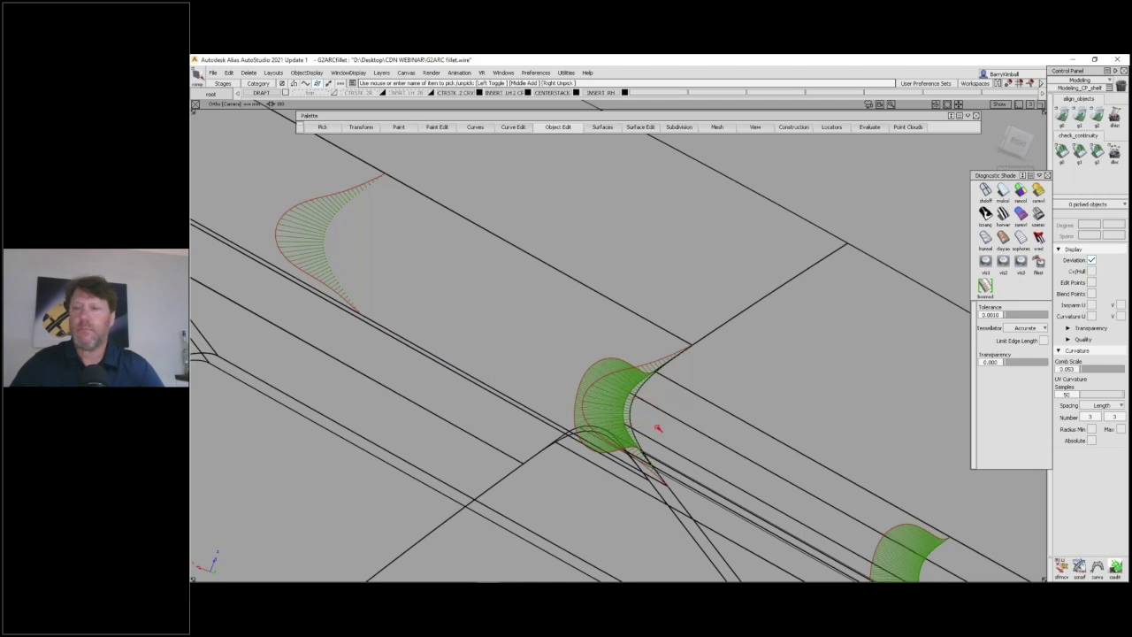
drag(658, 429, 616, 394)
click(1092, 317)
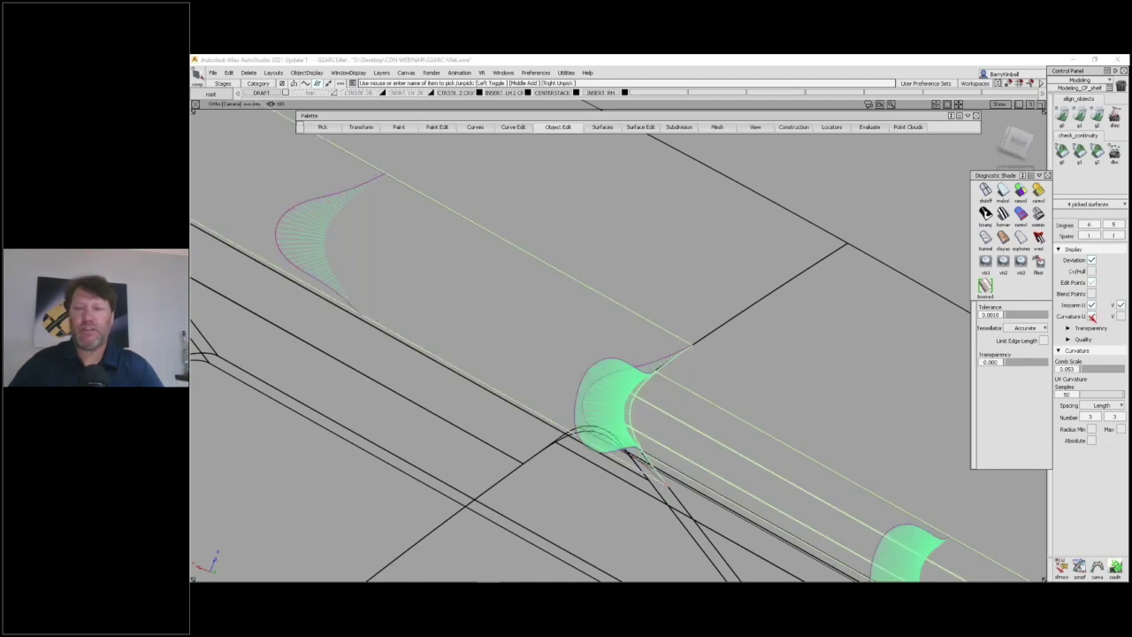
click(1093, 316)
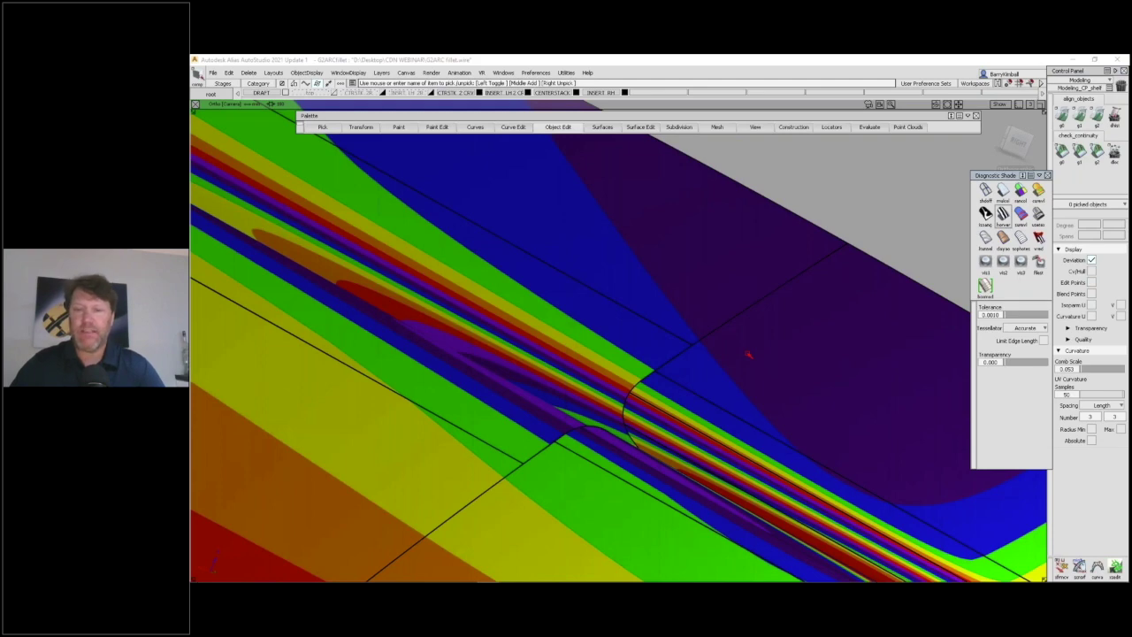
Examine the horizontal rainbow shading along the slot's fillets, around its rounded corners and across the seam above the middle opening.
mouse_move(750, 354)
alt+shift+mouse_down()
mouse_move(666, 324)
mouse_move(981, 436)
alt+shift+mouse_up()
alt+shift+right_drag(982, 436, 765, 401)
alt+shift+drag(764, 401, 747, 415)
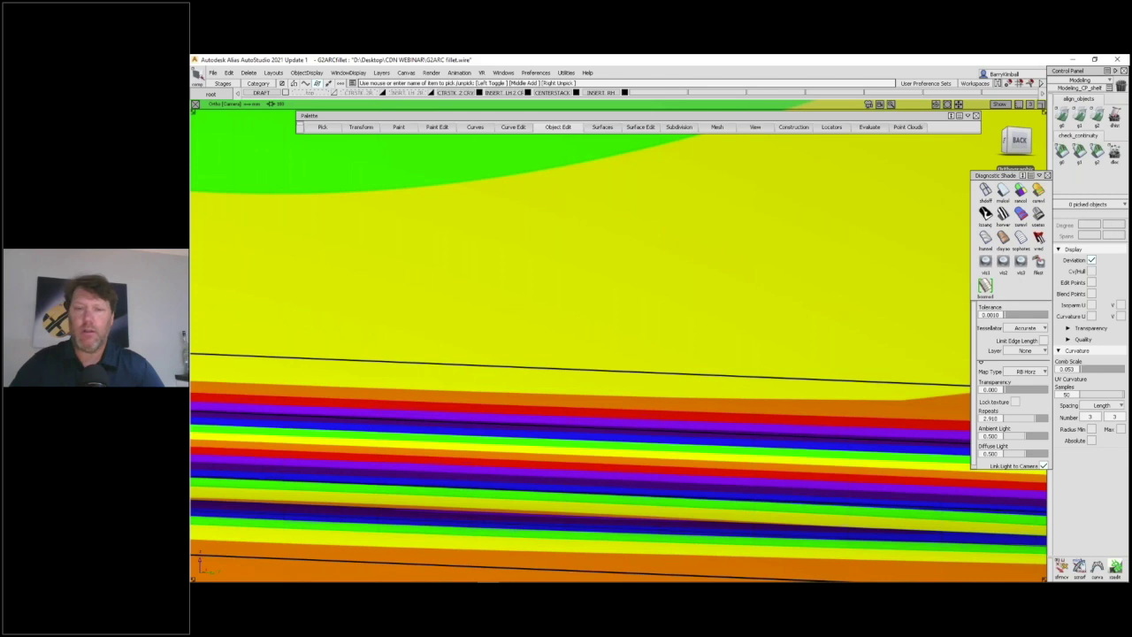
alt+shift+right_drag(748, 416, 867, 420)
alt+shift+drag(866, 420, 852, 379)
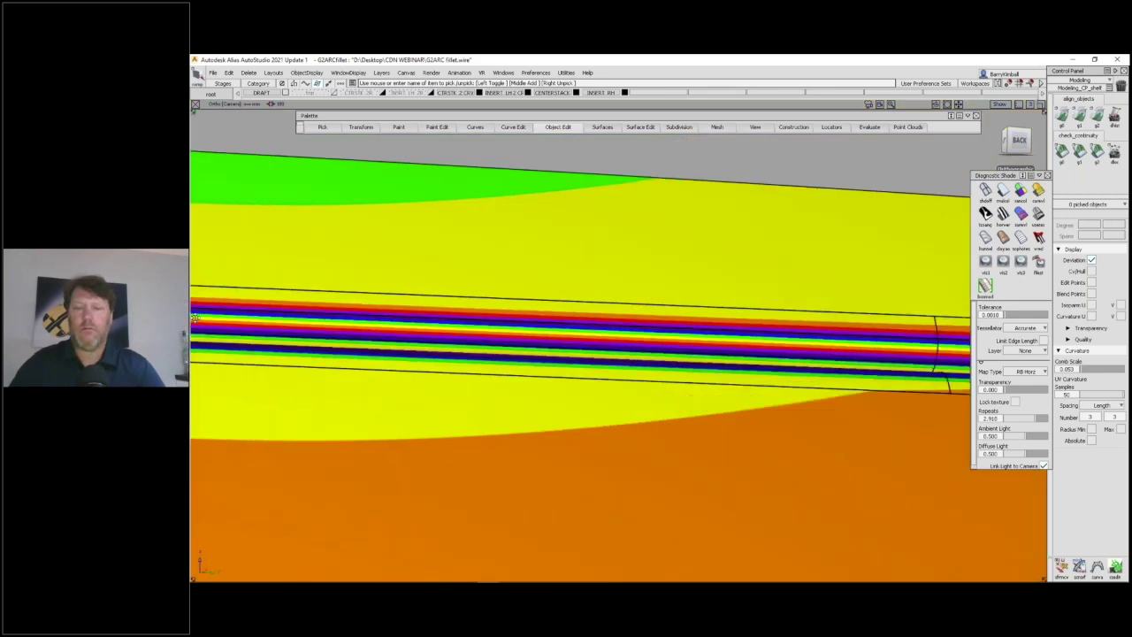
alt+shift+middle_drag(767, 389, 195, 318)
alt+shift+drag(682, 369, 701, 381)
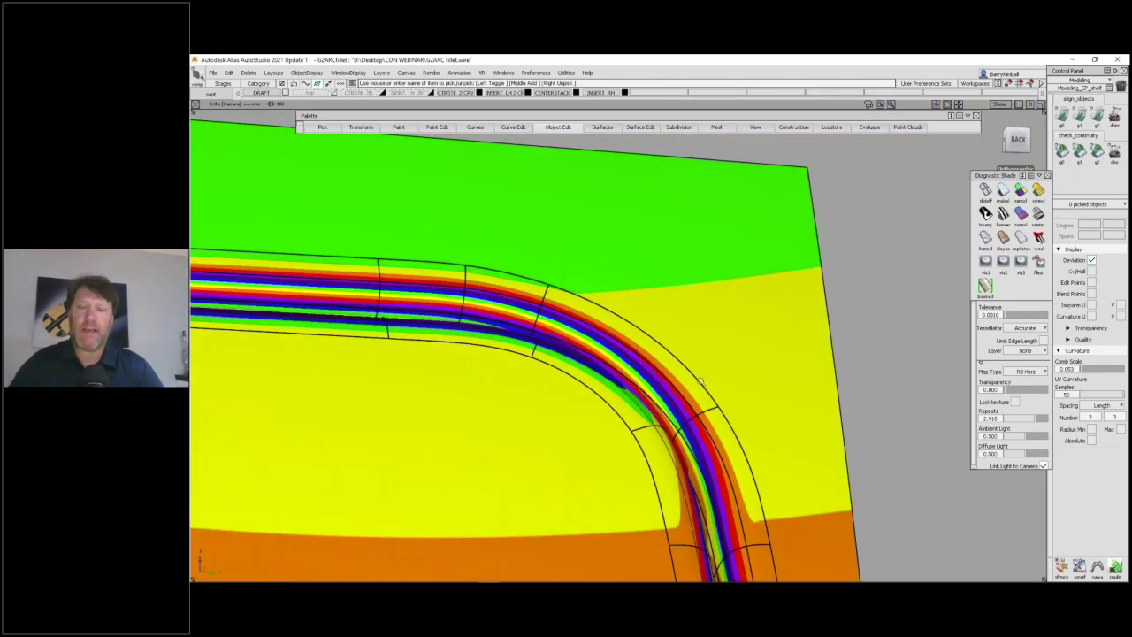
alt+shift+right_drag(700, 382, 617, 381)
alt+shift+middle_drag(705, 460, 578, 291)
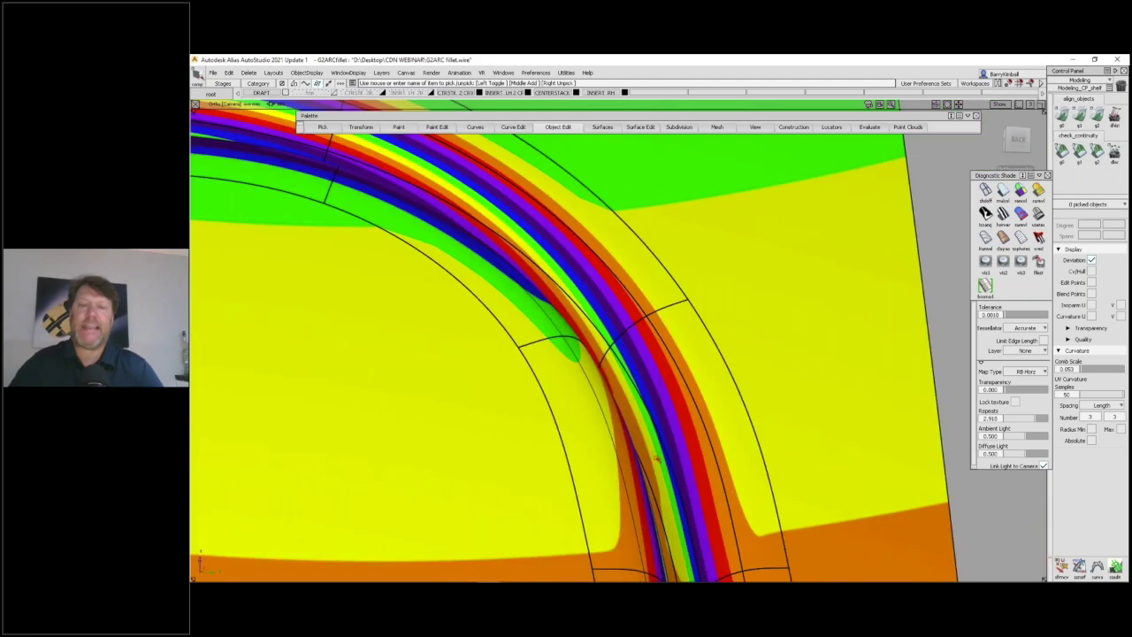
key(alt+shift)
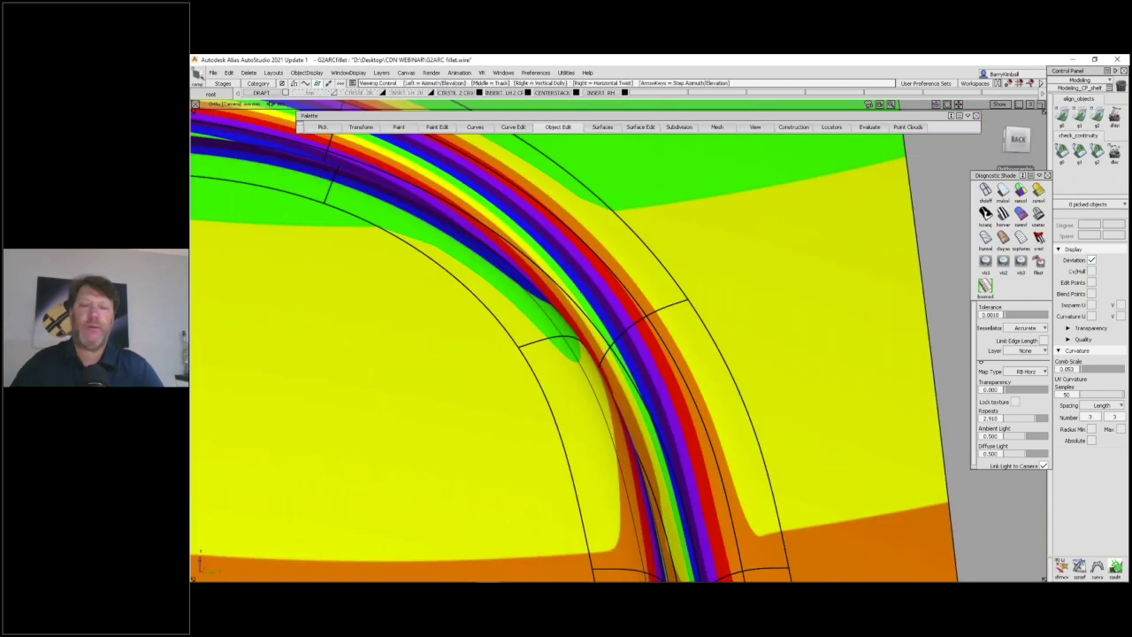
alt+shift+right_drag(578, 292, 439, 470)
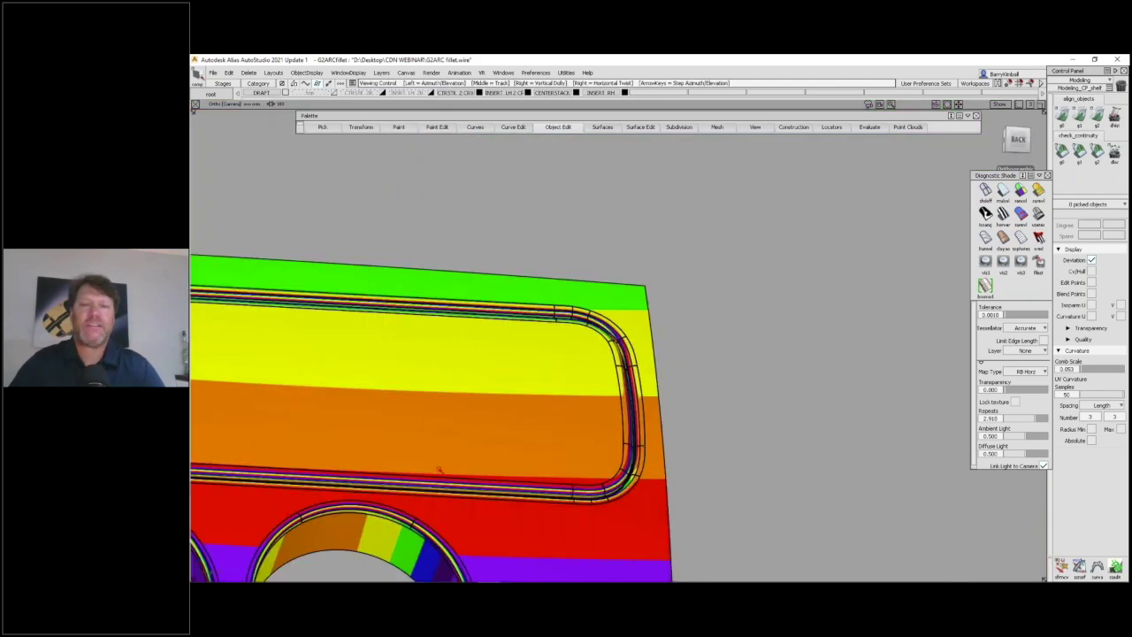
alt+shift+drag(439, 470, 672, 265)
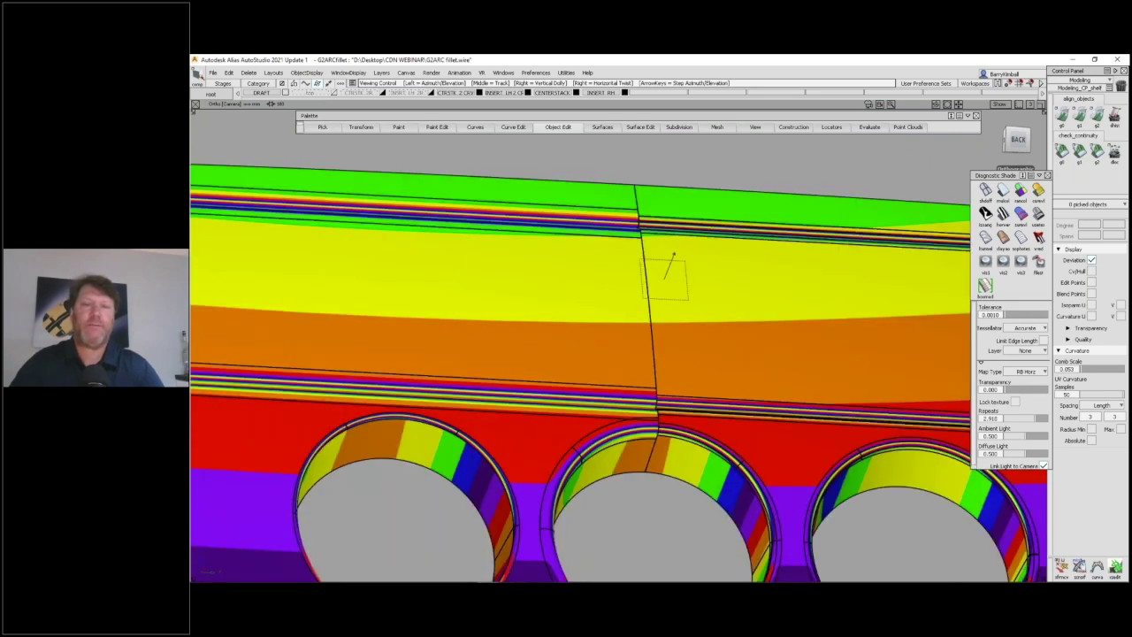
key(ctrl+z)
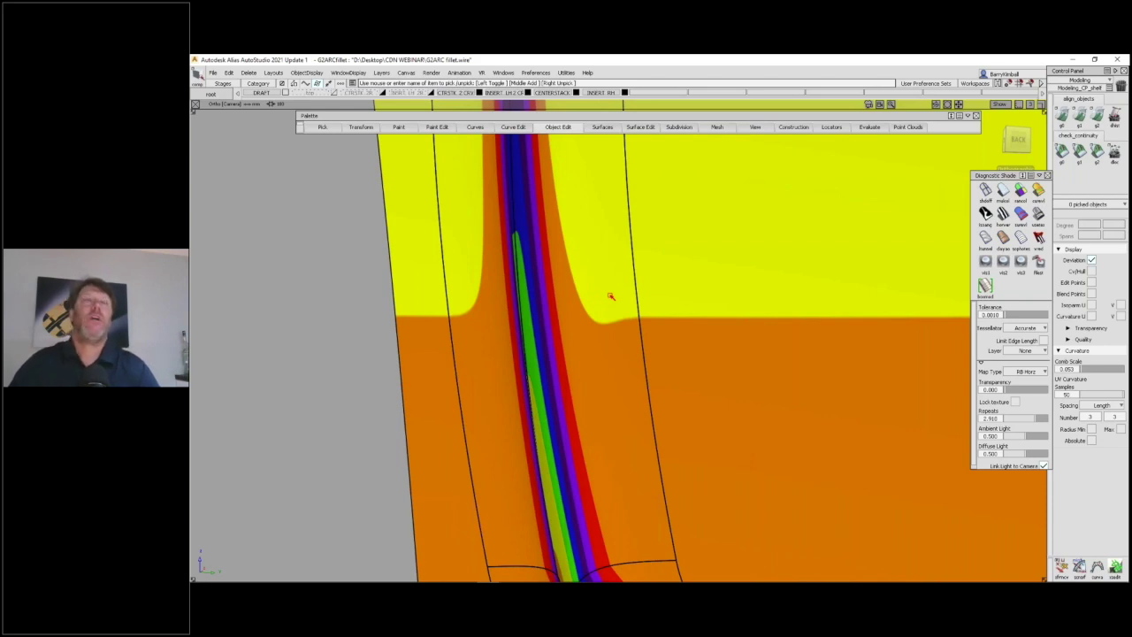
Examine how the rainbow shading flows around the slot's rounded end and along its fillets above the round openings.
key(shift+alt)
alt+shift+drag(635, 294, 642, 312)
alt+shift+right_drag(642, 312, 640, 275)
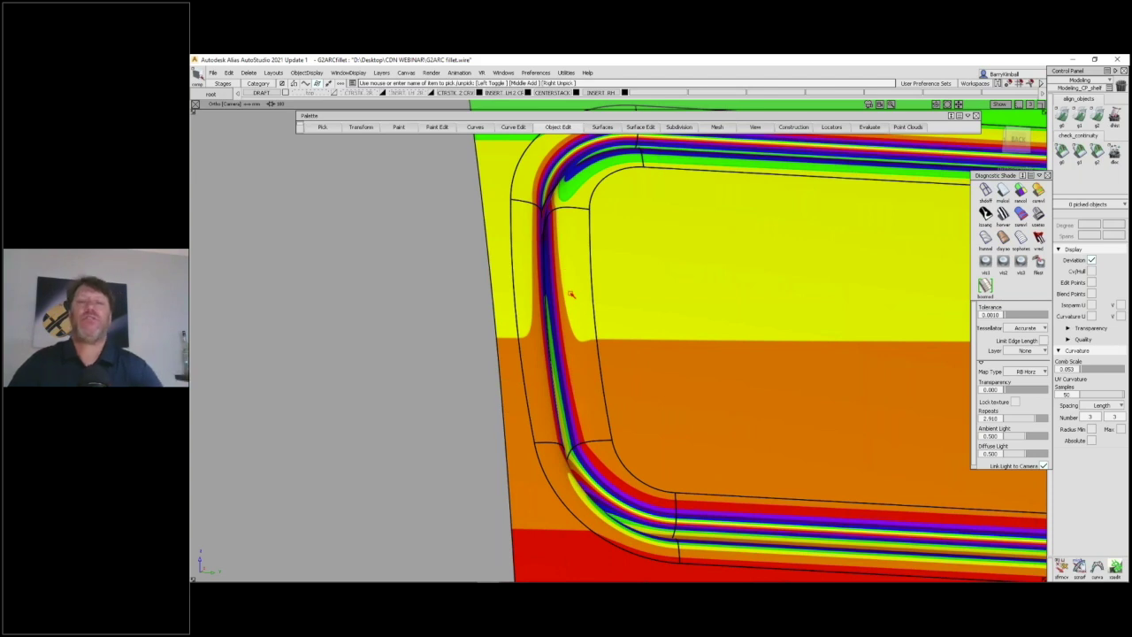
alt+shift+drag(672, 286, 663, 295)
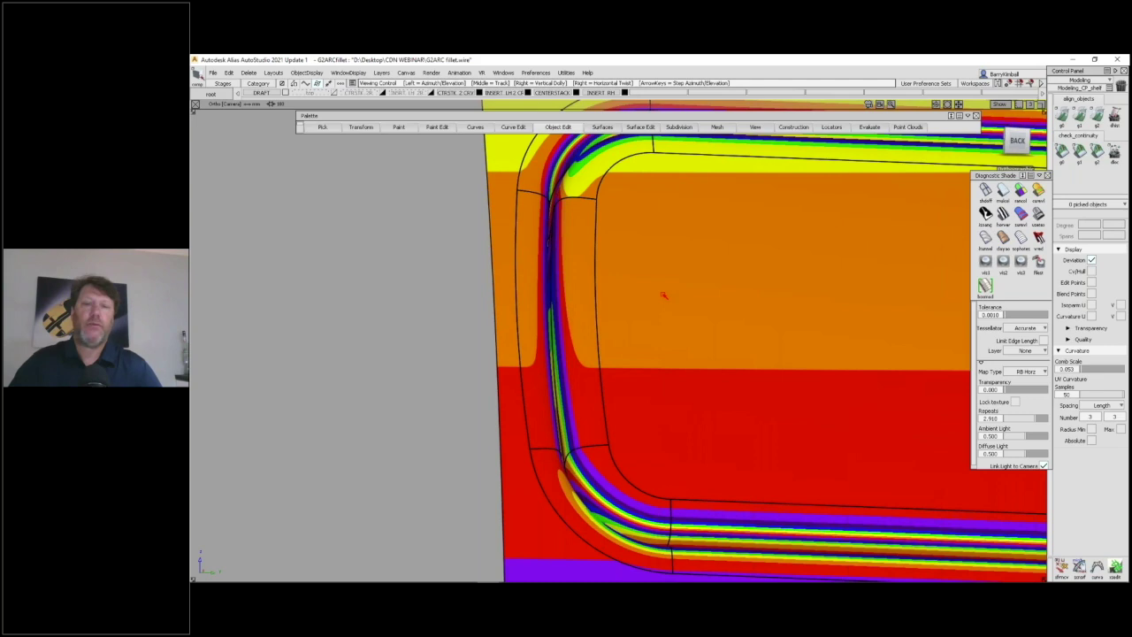
alt+shift+middle_drag(664, 296, 196, 104)
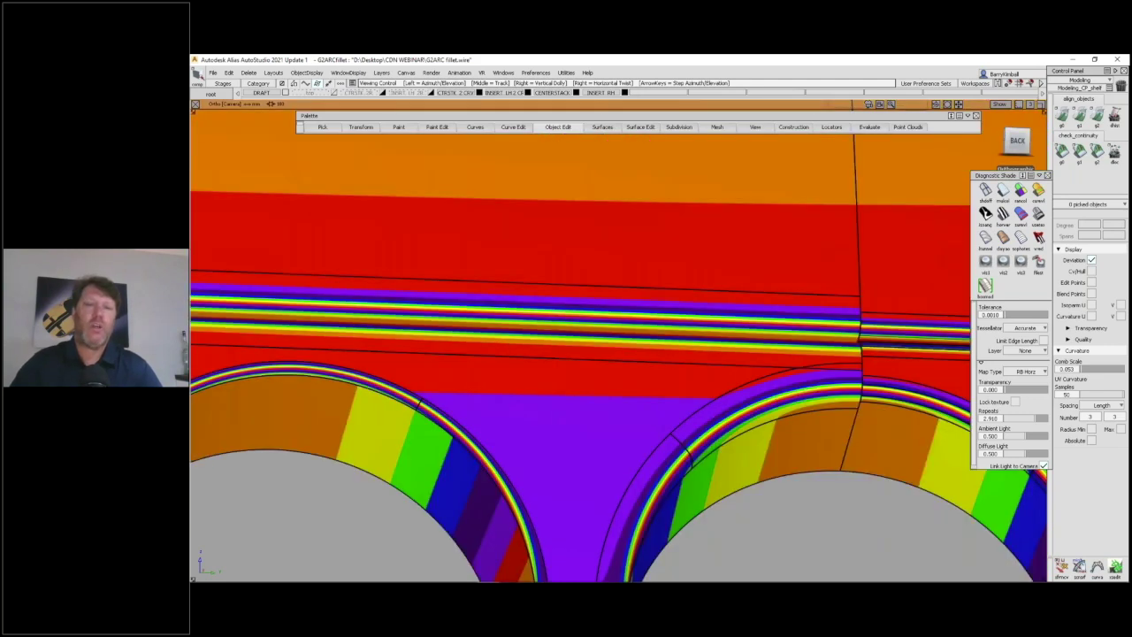
mouse_move(672, 301)
alt+shift+mouse_down()
mouse_move(525, 359)
mouse_move(643, 308)
mouse_move(636, 506)
mouse_move(575, 231)
mouse_move(455, 269)
mouse_move(478, 319)
alt+shift+mouse_up()
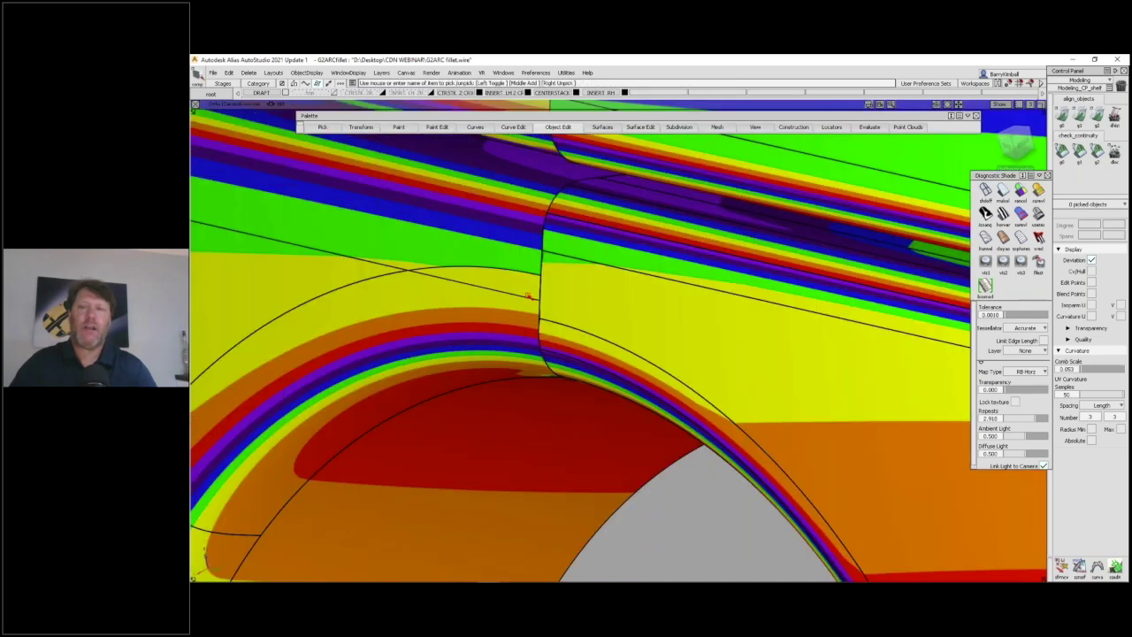
Turn off the diagnostic shading and reopen the G2 Curvature/Arc slot fillet above the round openings for editing.
click(985, 190)
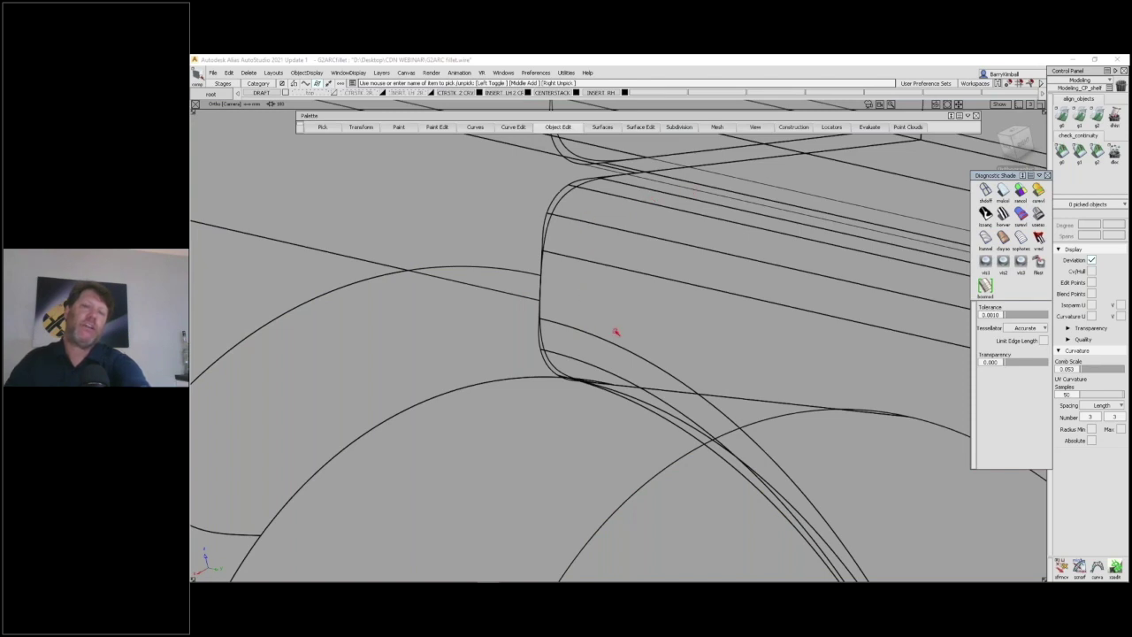
ctrl+shift+click(656, 202)
ctrl+shift+middle_drag(656, 201, 612, 200)
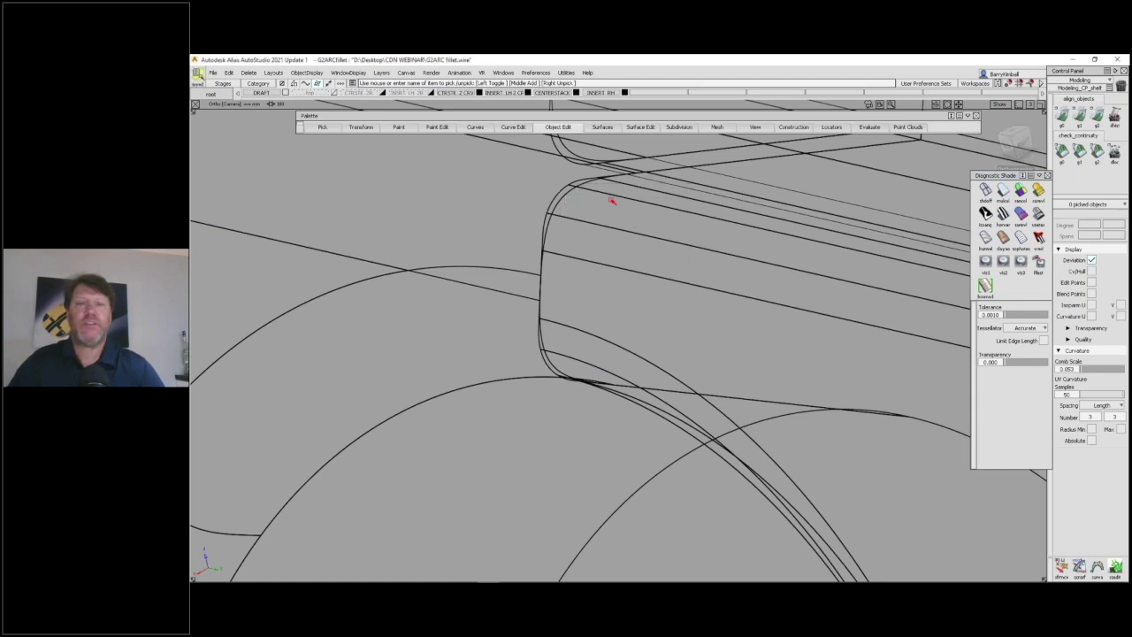
click(561, 191)
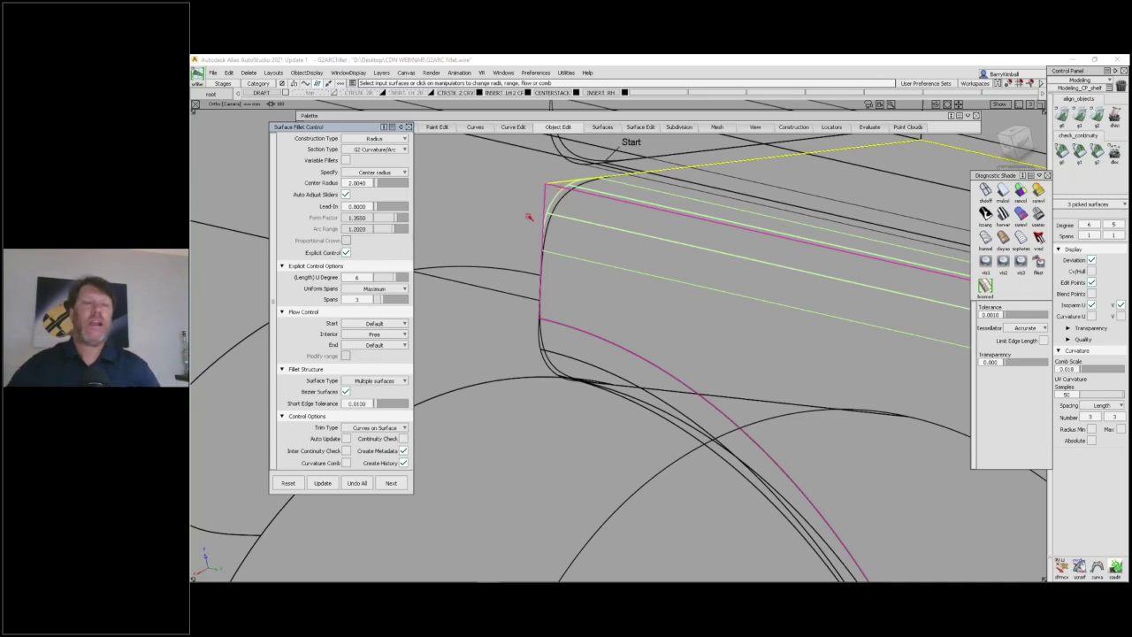
Display the control vertices and hulls of the picked fillet surfaces and examine their layout at the fillet's end.
click(346, 391)
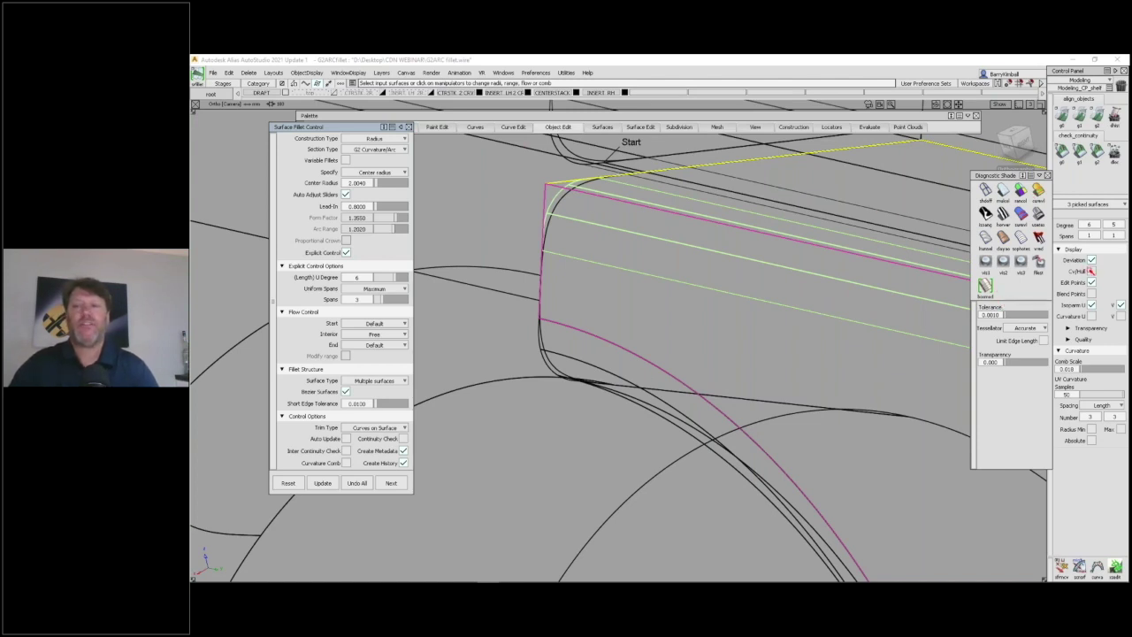
click(1090, 271)
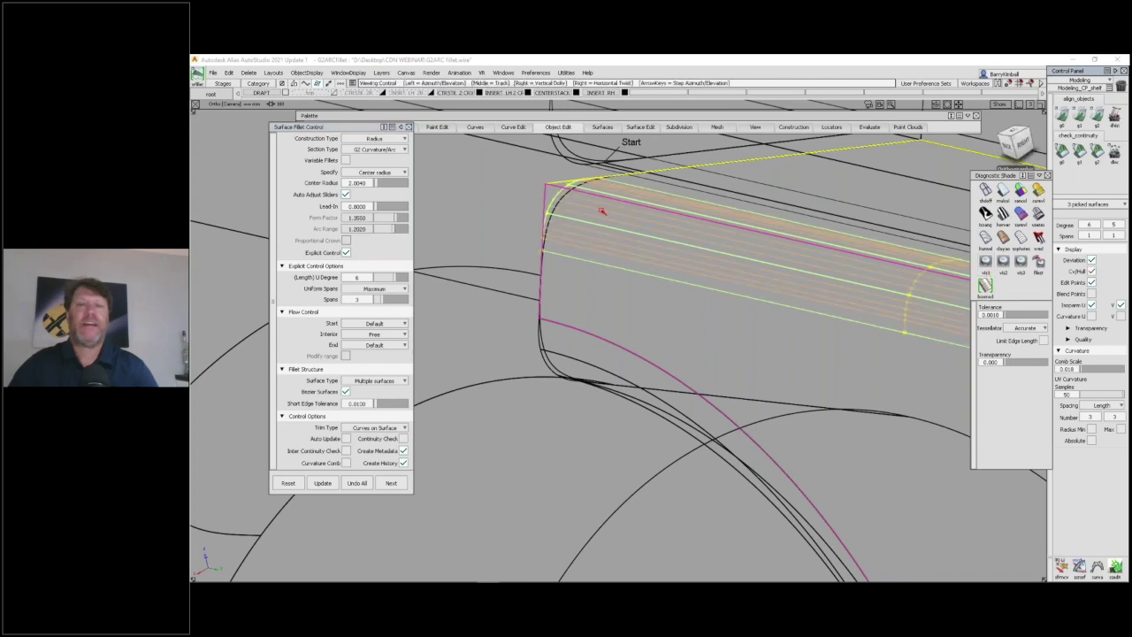
alt+shift+drag(601, 210, 645, 230)
alt+shift+right_drag(645, 230, 602, 184)
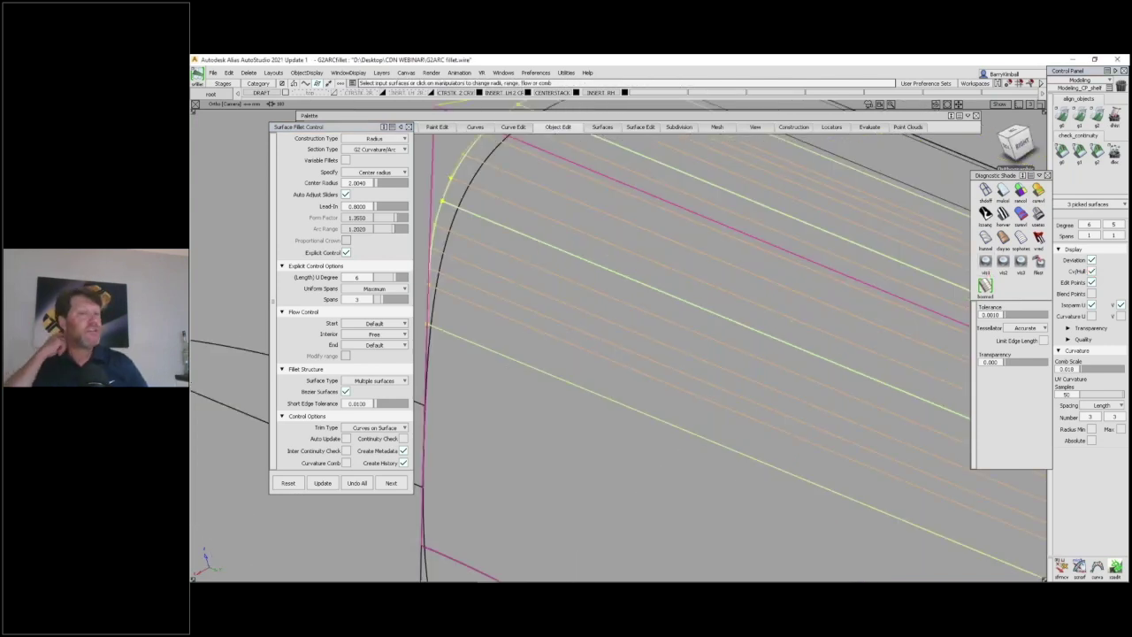
alt+shift+middle_drag(601, 184, 660, 270)
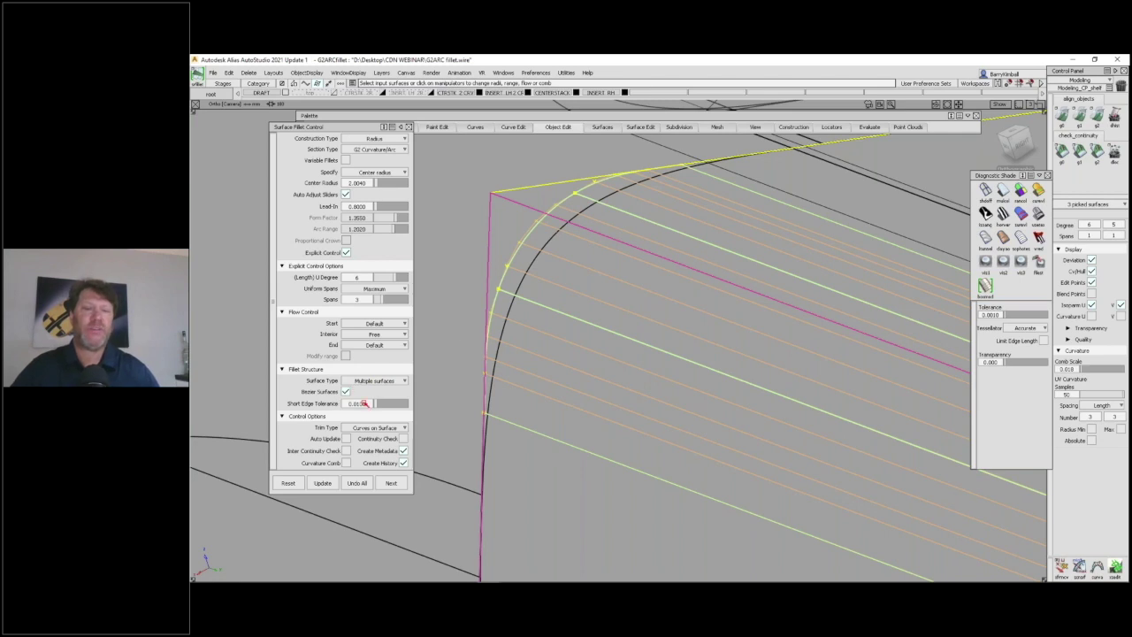
Rebuild the slot fillet with Bezier Surfaces disabled and leave the fillet command.
click(347, 390)
click(346, 391)
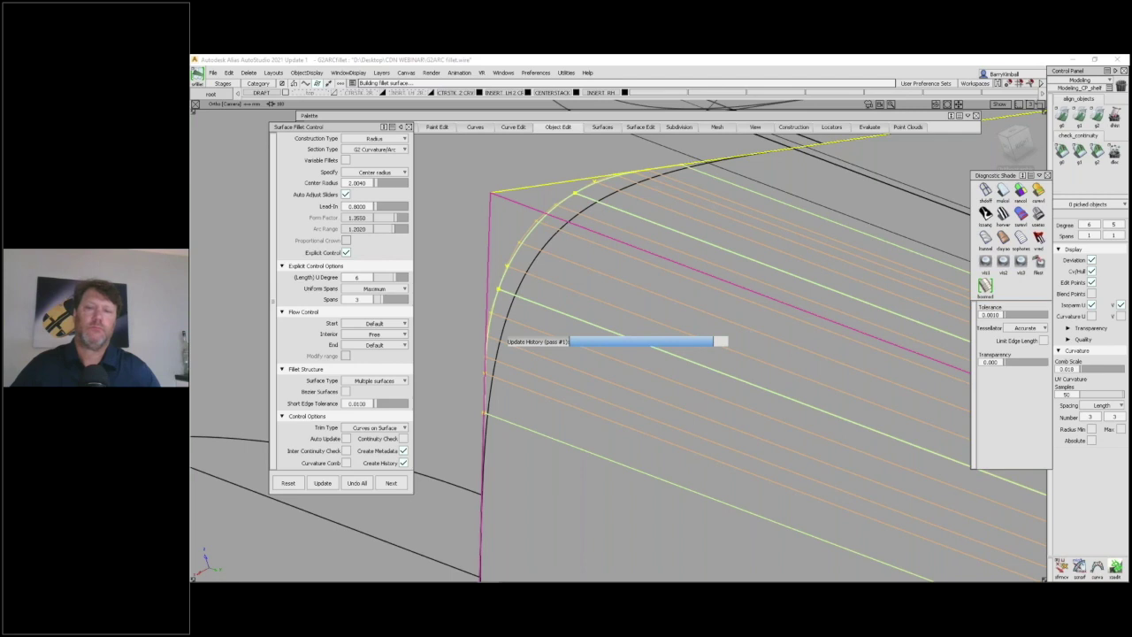
ctrl+shift+drag(569, 337, 558, 280)
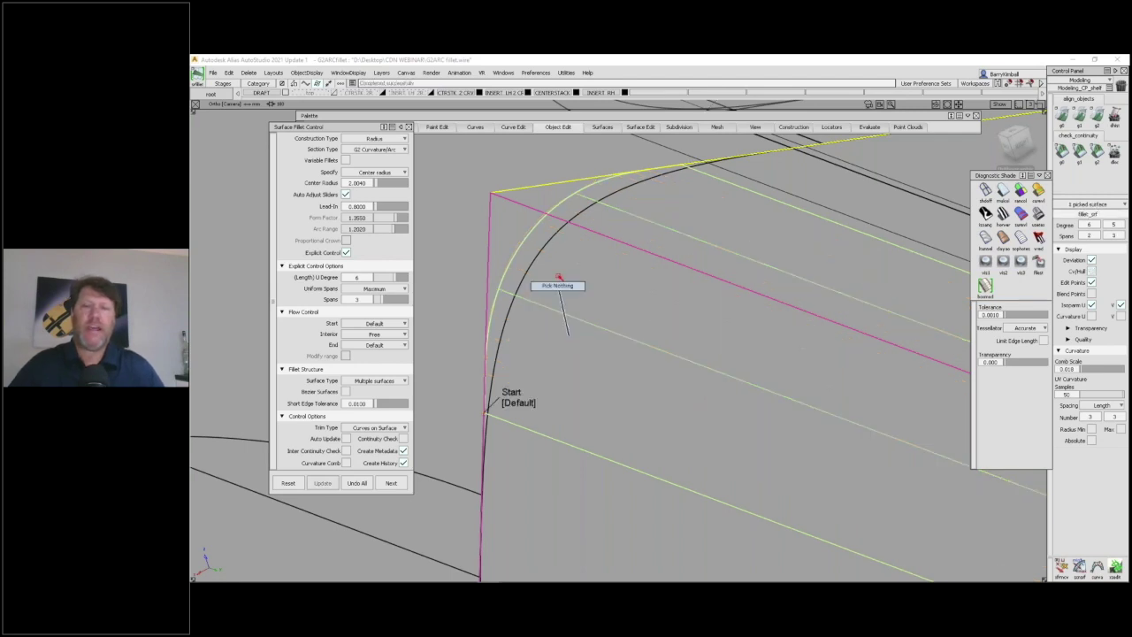
Pick the rebuilt fillet surface and show its U curvature comb to examine the lead-in profile.
ctrl+shift+drag(639, 322, 611, 286)
click(602, 330)
click(612, 286)
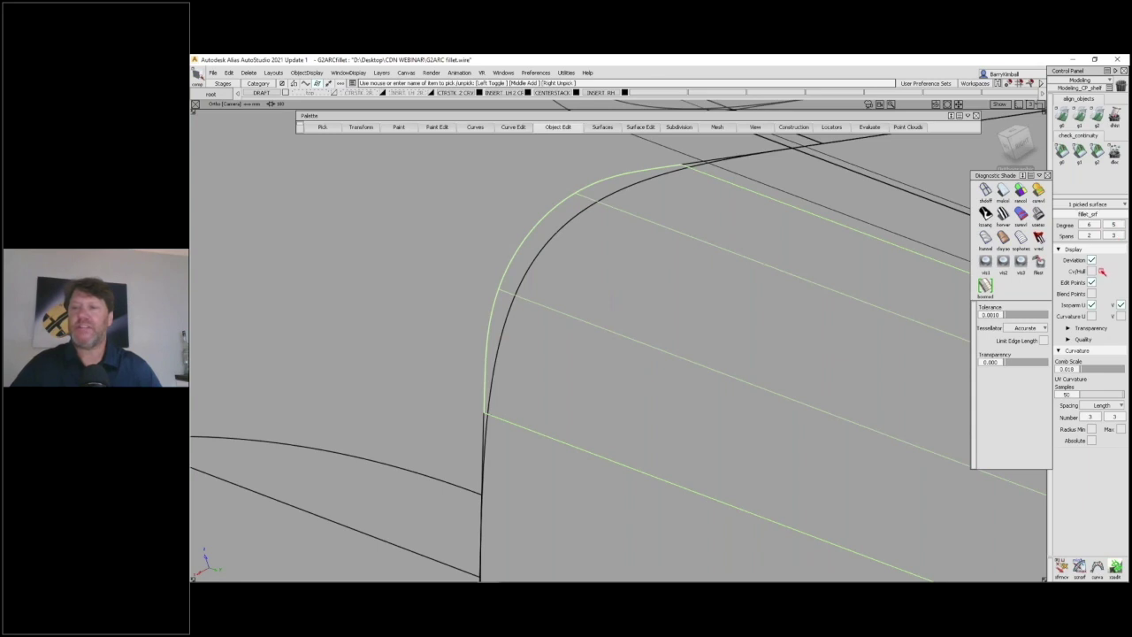
click(1091, 315)
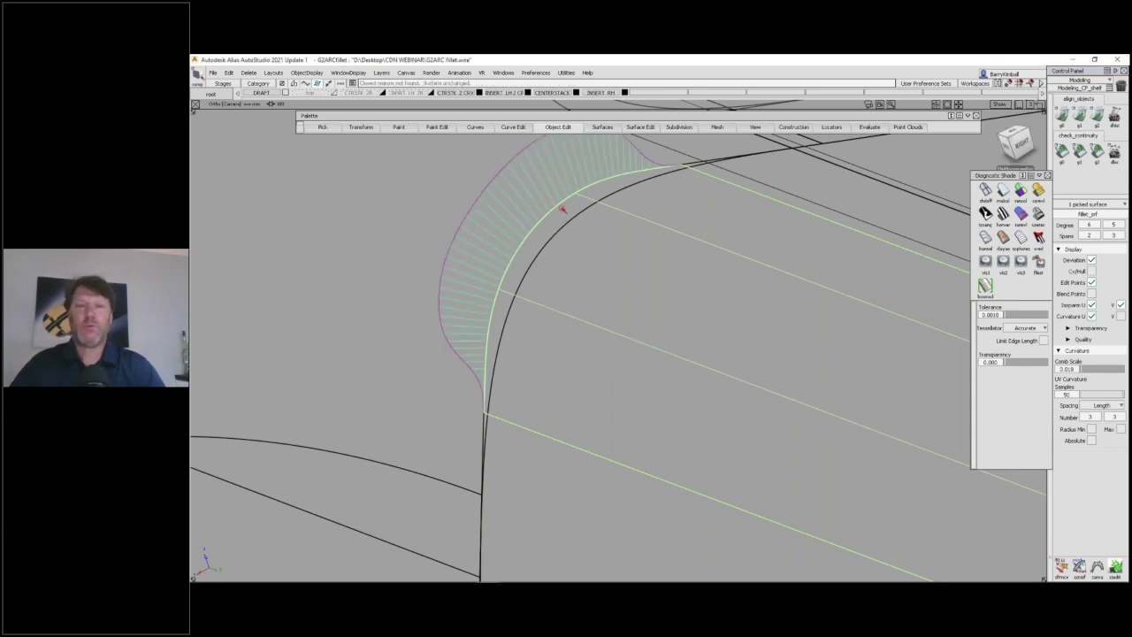
alt+shift+right_drag(563, 210, 556, 322)
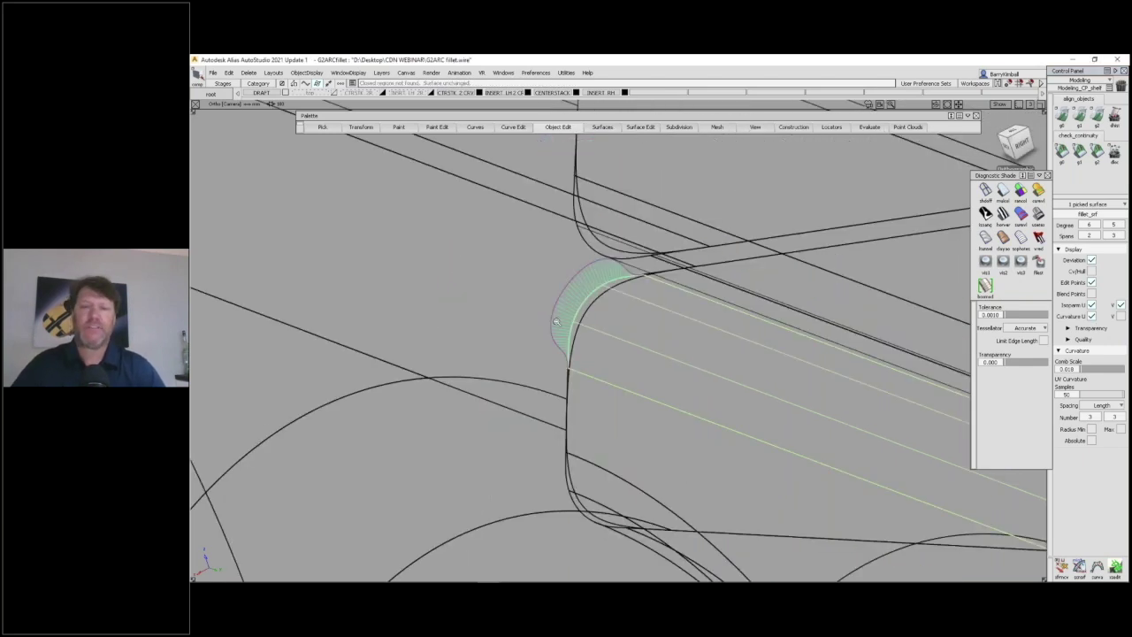
alt+shift+drag(555, 322, 565, 448)
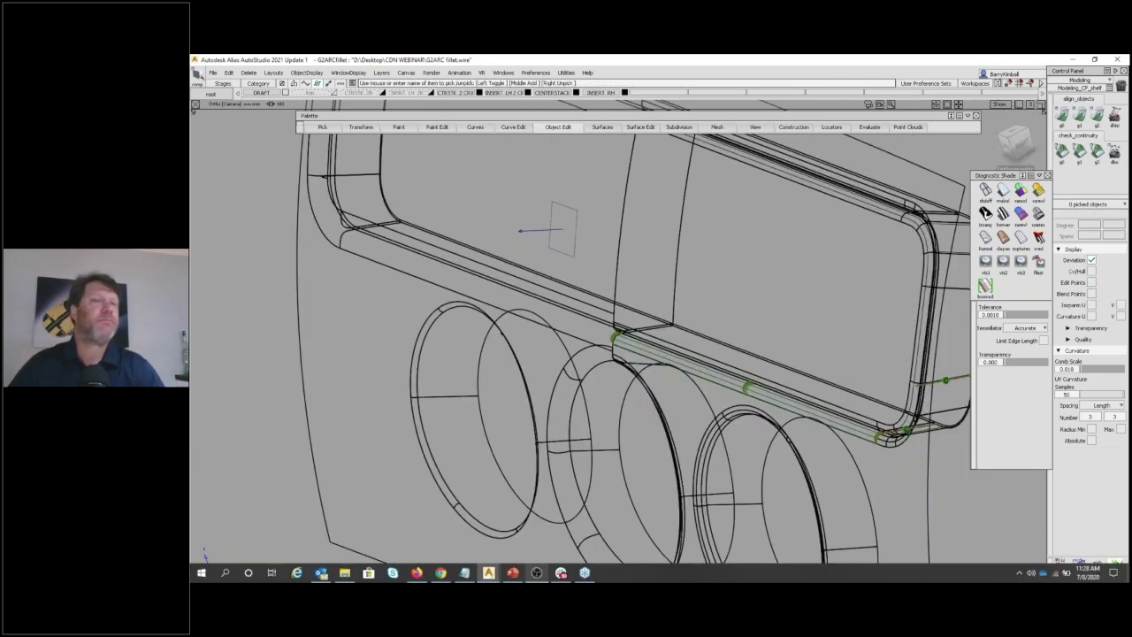
Make the Profile.wire stage current and bring its roof rail and glass surface into view.
key(super)
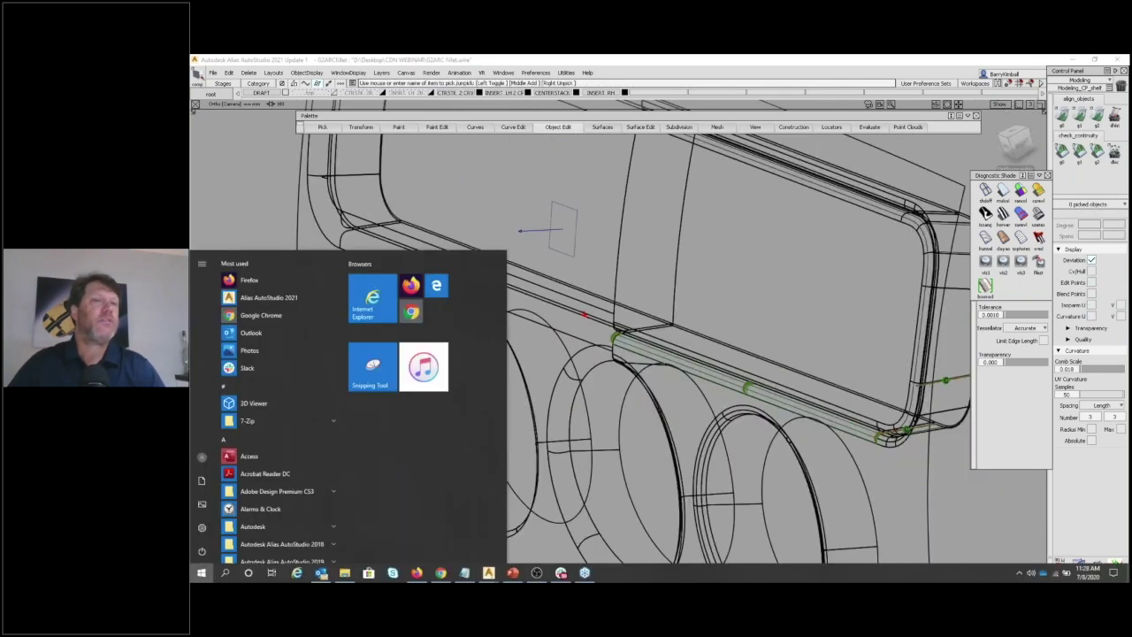
click(584, 314)
click(223, 83)
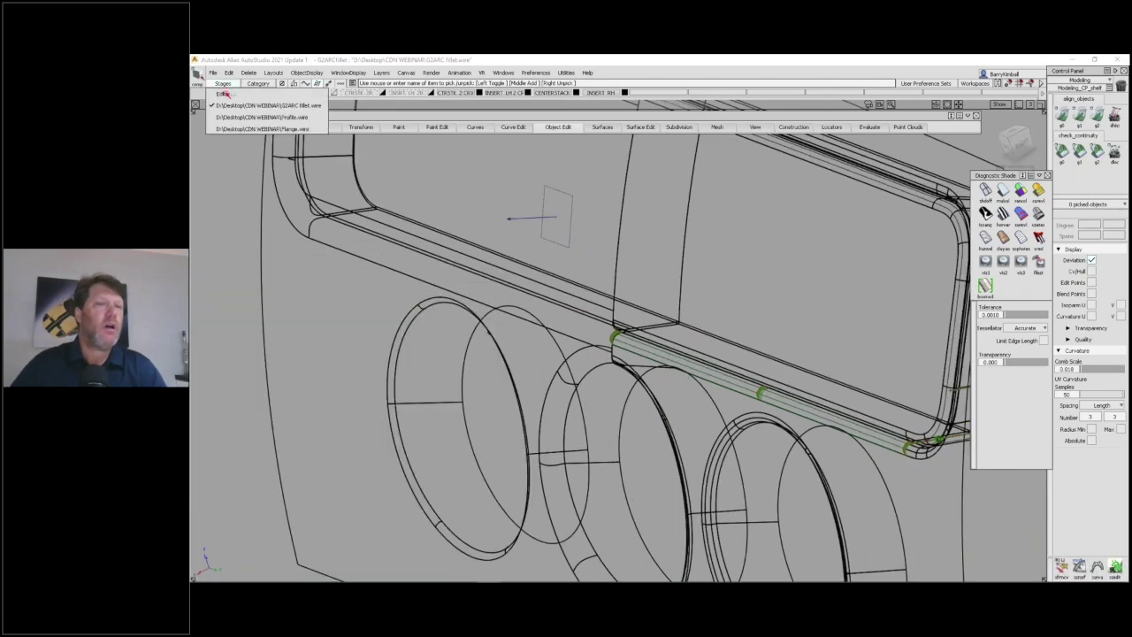
click(235, 117)
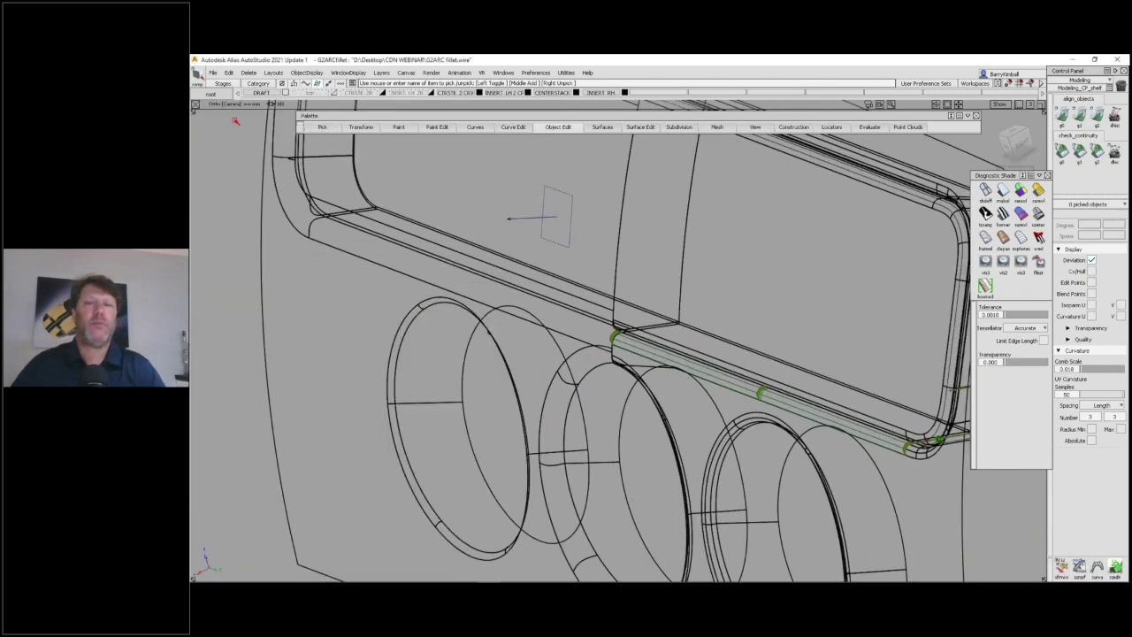
alt+shift+right_drag(617, 247, 528, 377)
alt+shift+drag(528, 377, 846, 272)
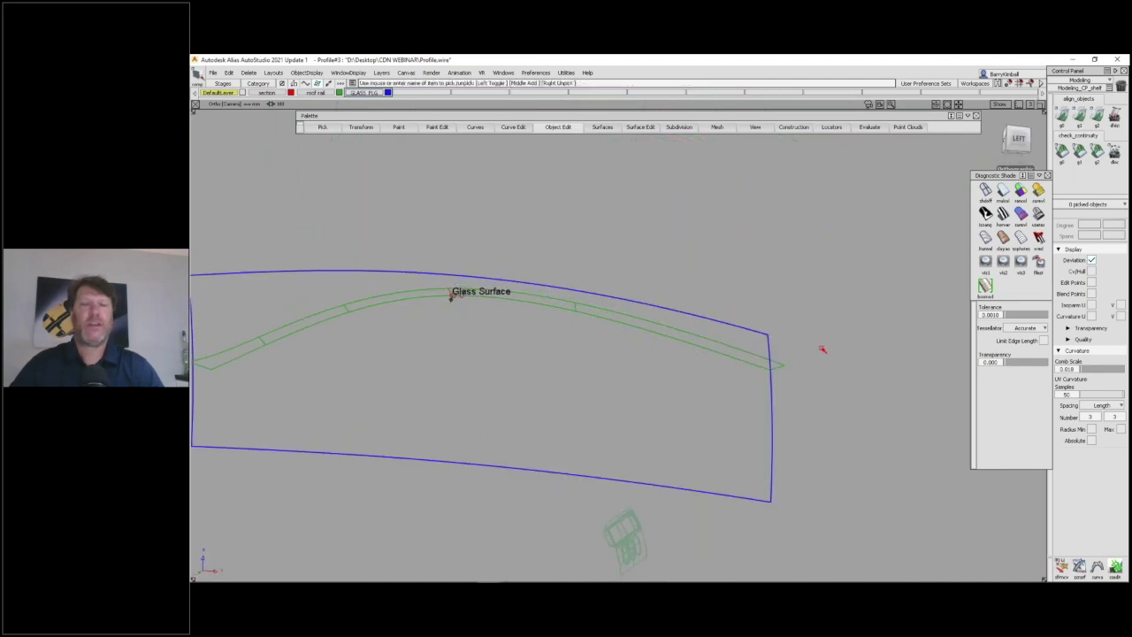
alt+shift+drag(823, 350, 354, 365)
alt+shift+middle_drag(354, 365, 462, 280)
alt+shift+drag(462, 280, 528, 267)
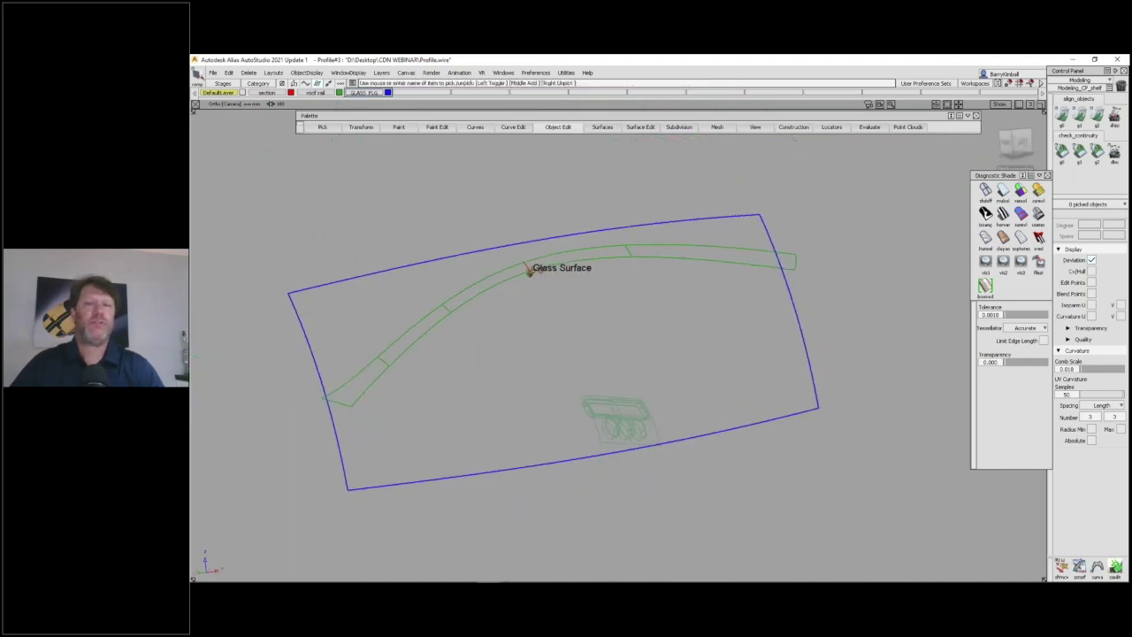
click(221, 85)
click(227, 118)
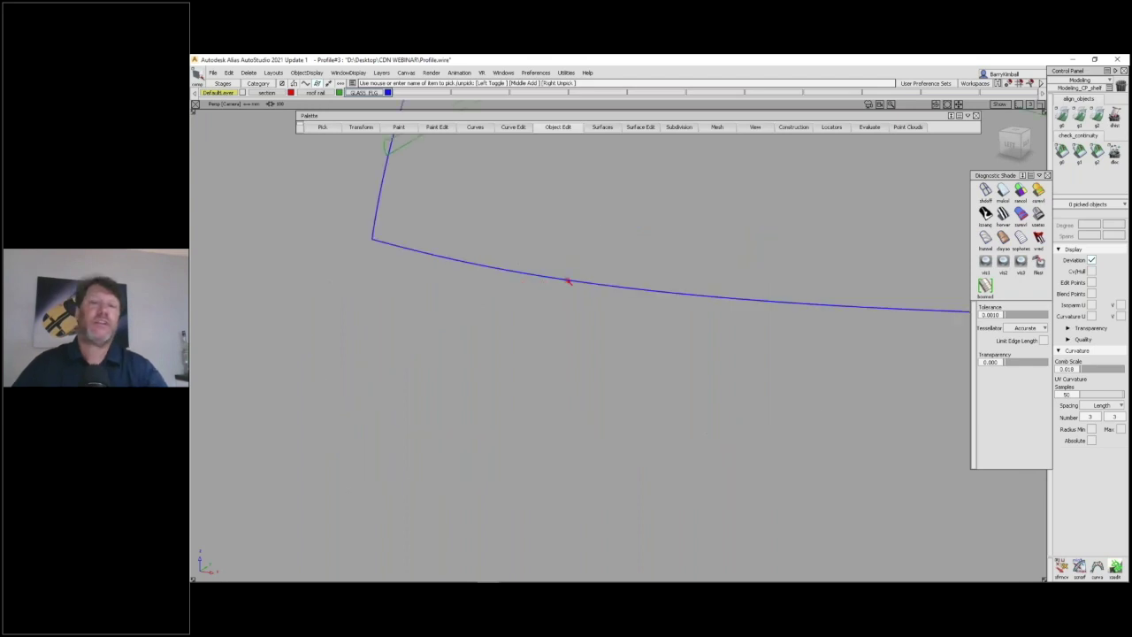
Examine the red section profile where the roof rail meets the glass surface.
alt+shift+middle_drag(593, 283, 566, 305)
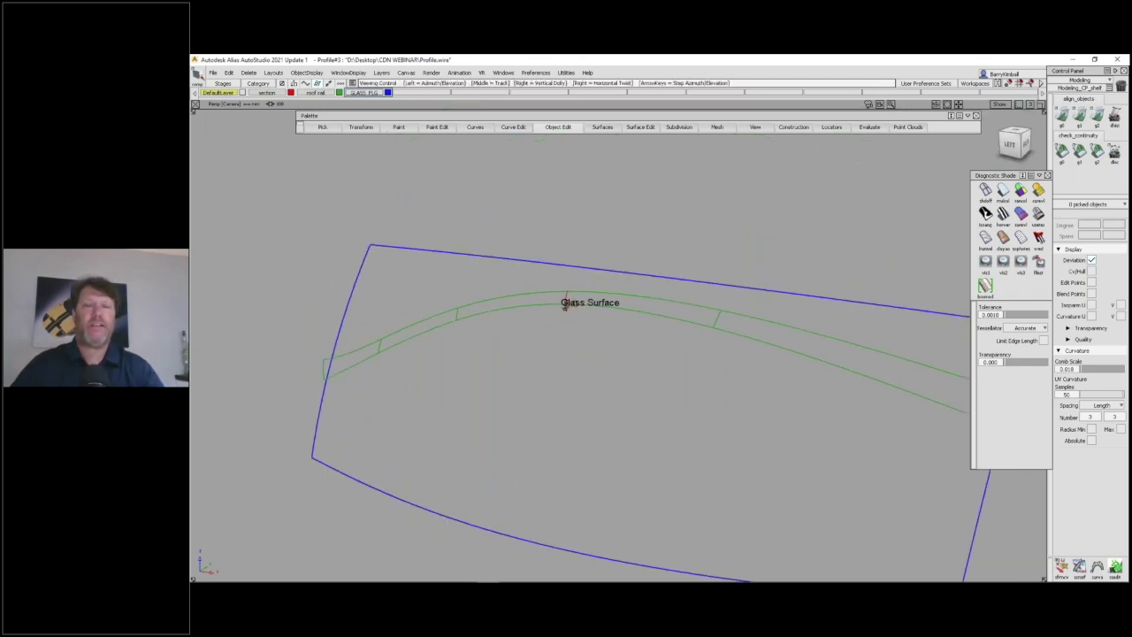
mouse_move(567, 305)
alt+shift+mouse_down()
mouse_move(642, 359)
mouse_move(540, 356)
mouse_move(563, 363)
mouse_move(592, 346)
mouse_move(598, 307)
mouse_move(570, 306)
alt+shift+mouse_up()
alt+shift+right_drag(570, 306, 624, 237)
alt+shift+drag(624, 237, 643, 274)
alt+shift+right_drag(643, 274, 622, 298)
alt+shift+middle_drag(622, 298, 626, 328)
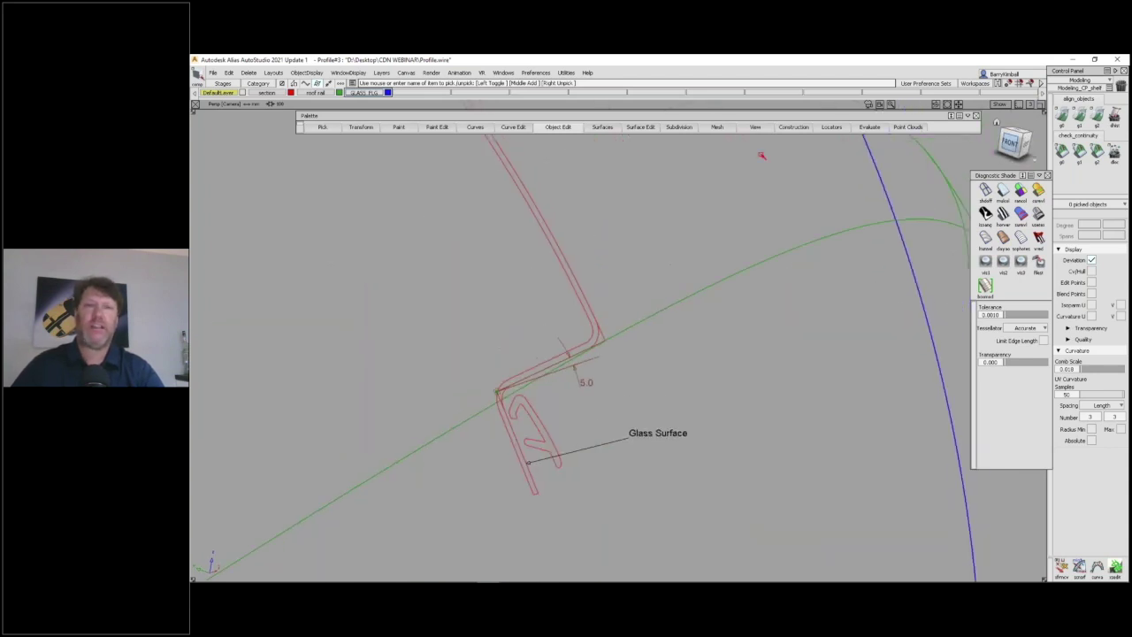
Hide the blue glass layer to examine the section against the roof rail, and show the layer again.
click(387, 93)
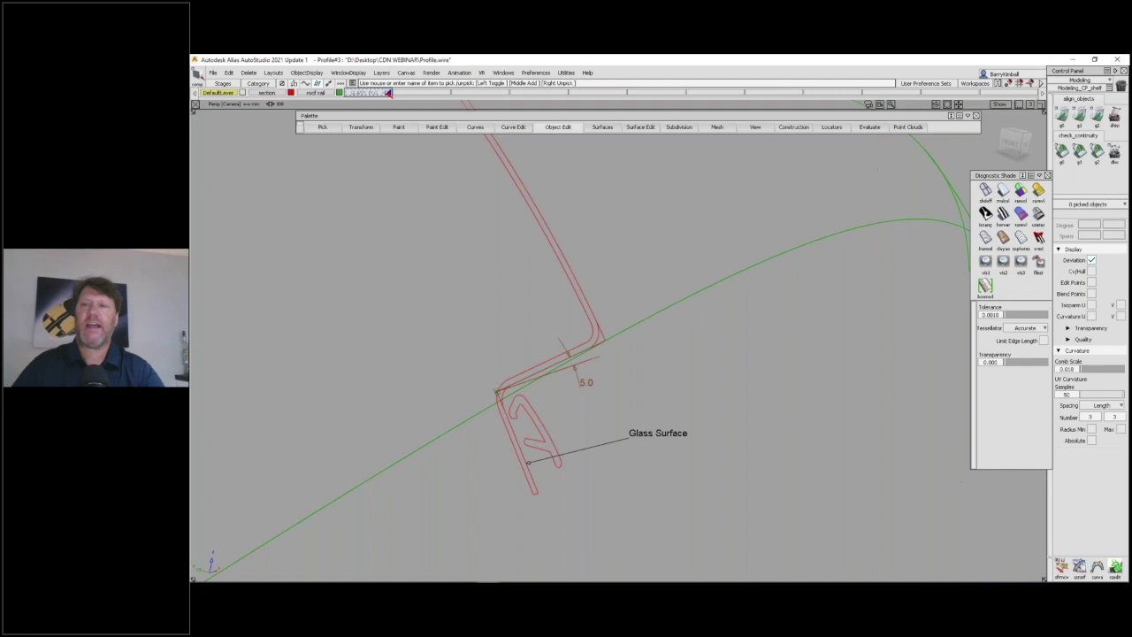
alt+shift+drag(584, 345, 422, 409)
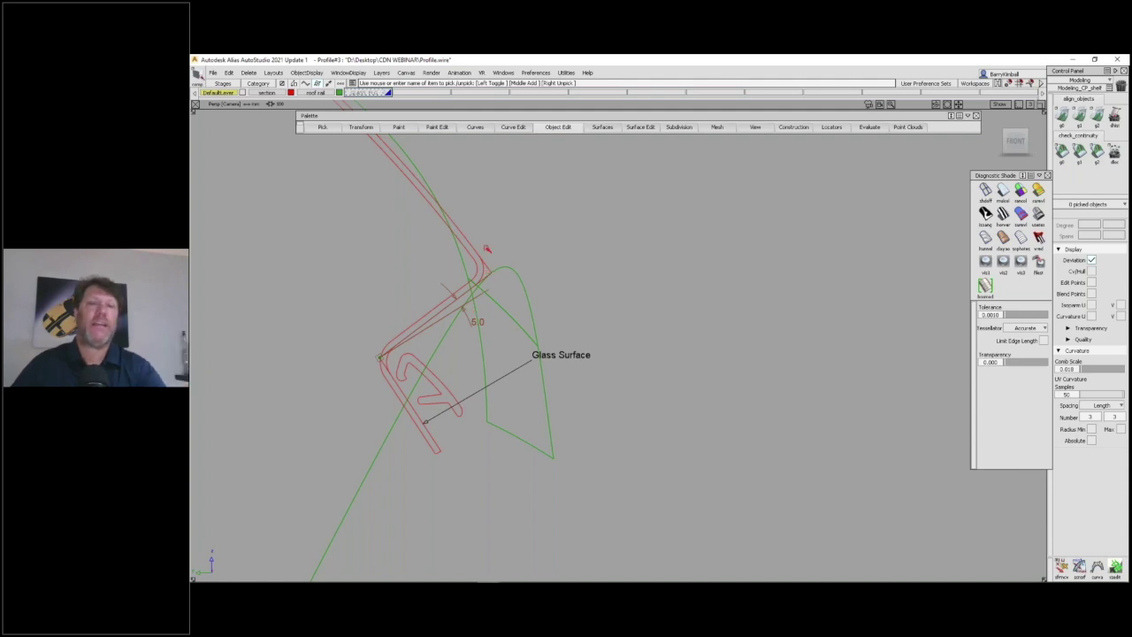
click(389, 93)
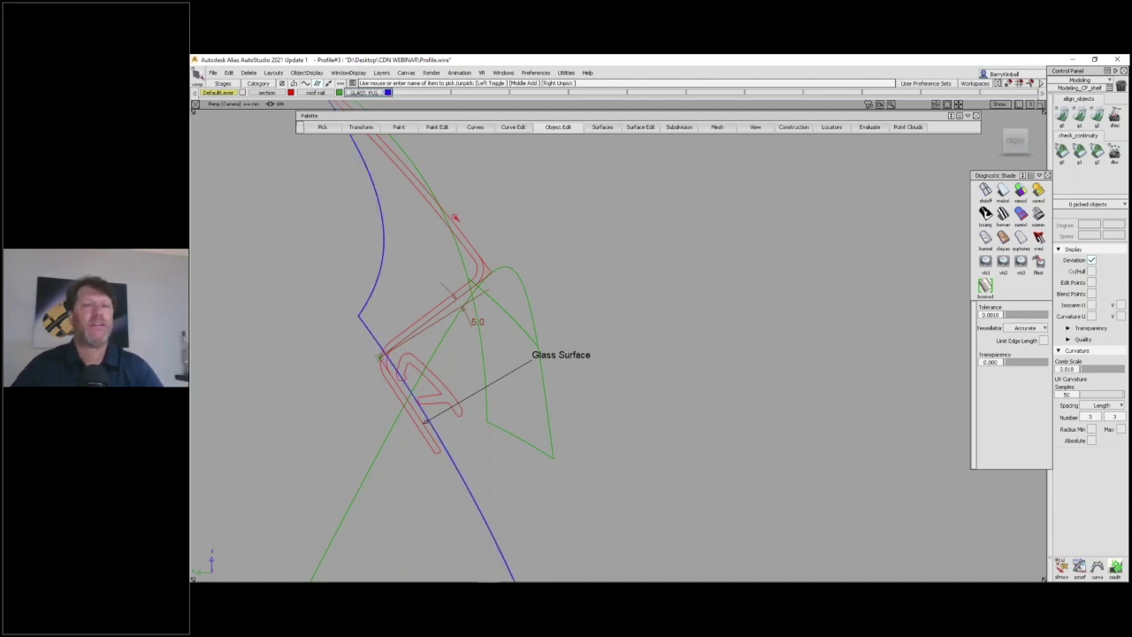
Examine how the section profile sits between the roof rail and the glass surface, from close up to the whole rail.
alt+shift+drag(504, 217, 543, 224)
alt+shift+right_drag(543, 224, 510, 328)
alt+shift+middle_drag(510, 328, 561, 478)
alt+shift+drag(561, 298, 420, 326)
alt+shift+middle_drag(419, 327, 500, 331)
alt+shift+drag(474, 290, 526, 288)
alt+shift+right_drag(526, 289, 437, 306)
alt+shift+middle_drag(553, 283, 634, 260)
alt+shift+right_drag(634, 260, 558, 265)
Turn on hardware shading for the roof rail and glass surfaces and inspect the gap between them.
click(348, 74)
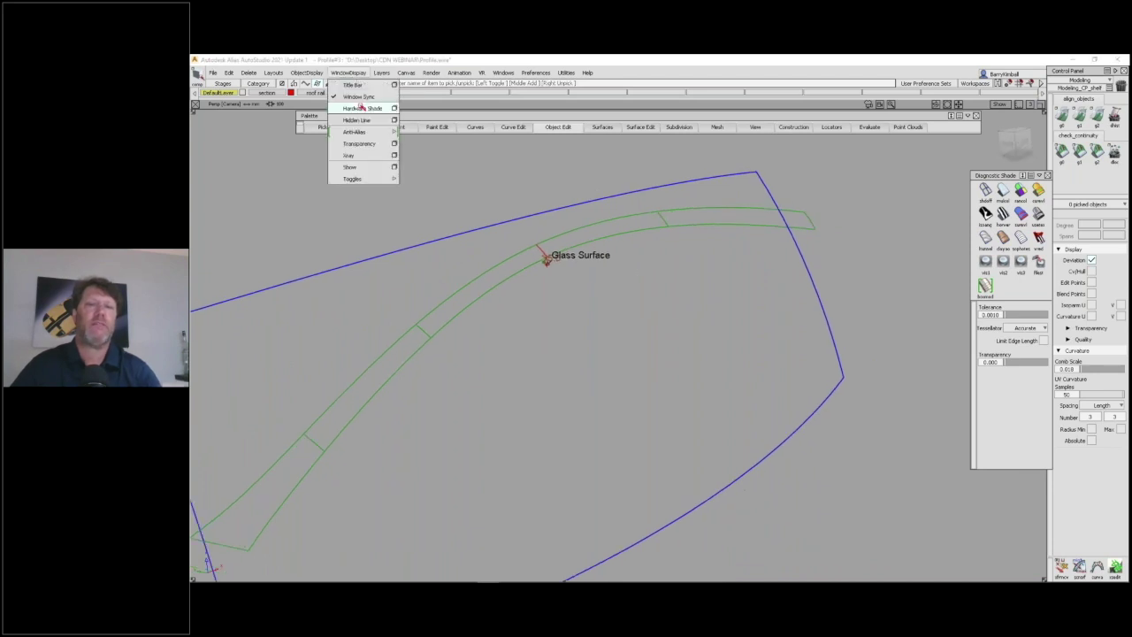
click(363, 108)
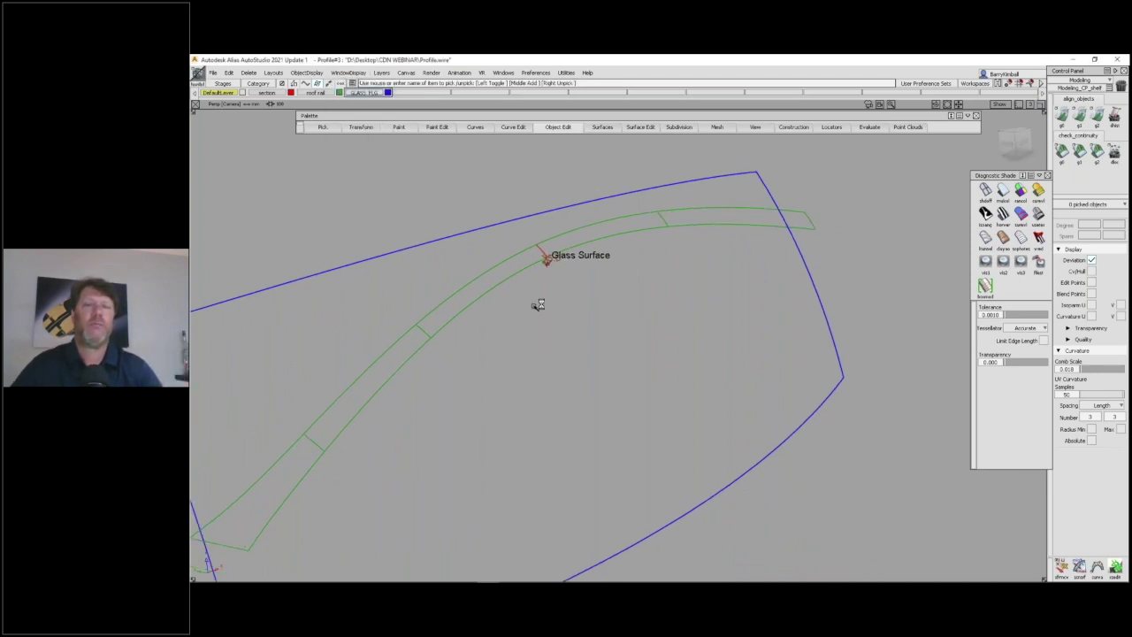
alt+shift+drag(507, 321, 511, 294)
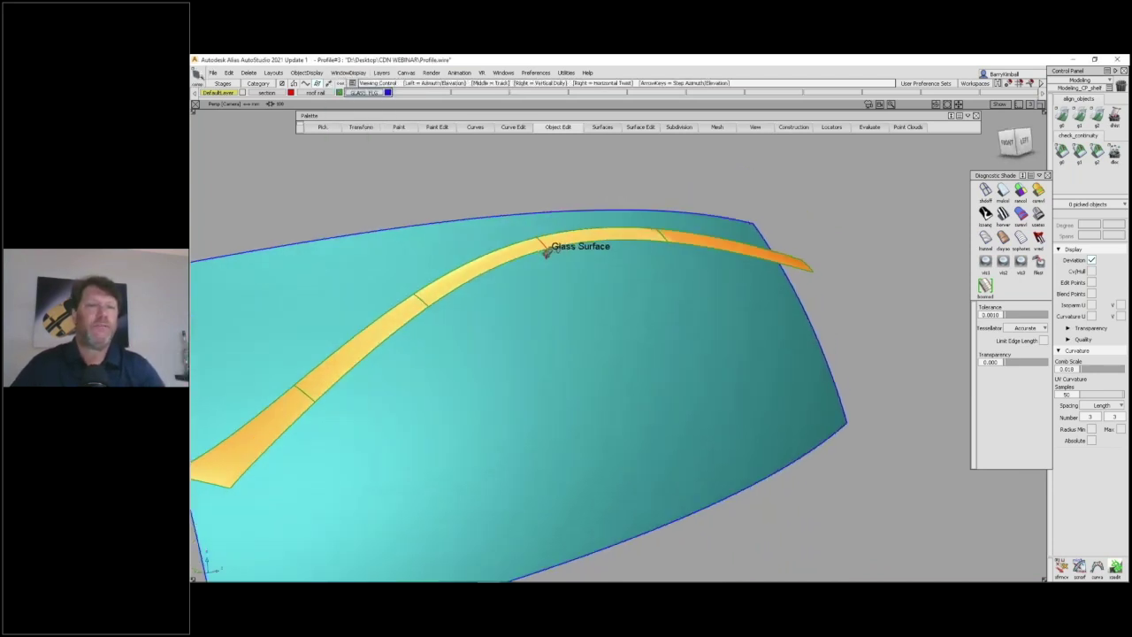
alt+shift+drag(524, 292, 481, 323)
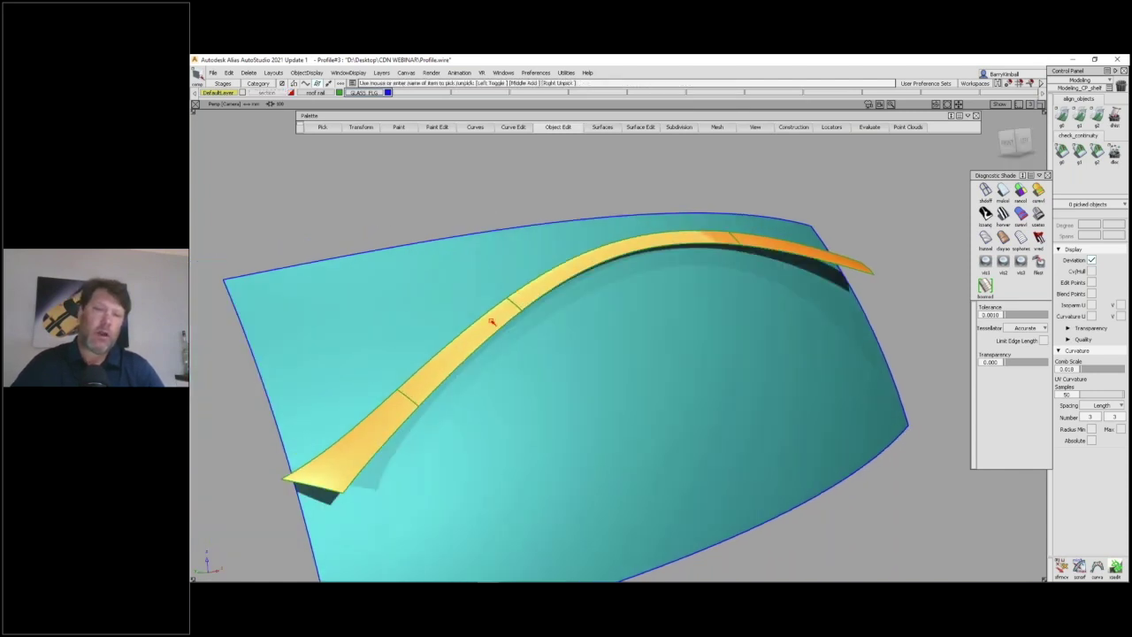
mouse_move(428, 337)
alt+shift+mouse_down()
mouse_move(434, 326)
mouse_move(569, 312)
mouse_move(685, 315)
mouse_move(491, 327)
mouse_move(733, 362)
mouse_move(350, 329)
mouse_move(409, 421)
mouse_move(687, 196)
alt+shift+mouse_up()
alt+shift+drag(583, 353, 550, 349)
Start a Multi-surface Draft with the angle set to 5 and Chain Select enabled.
click(602, 127)
click(611, 256)
alt+shift+middle_drag(617, 303, 698, 281)
click(372, 151)
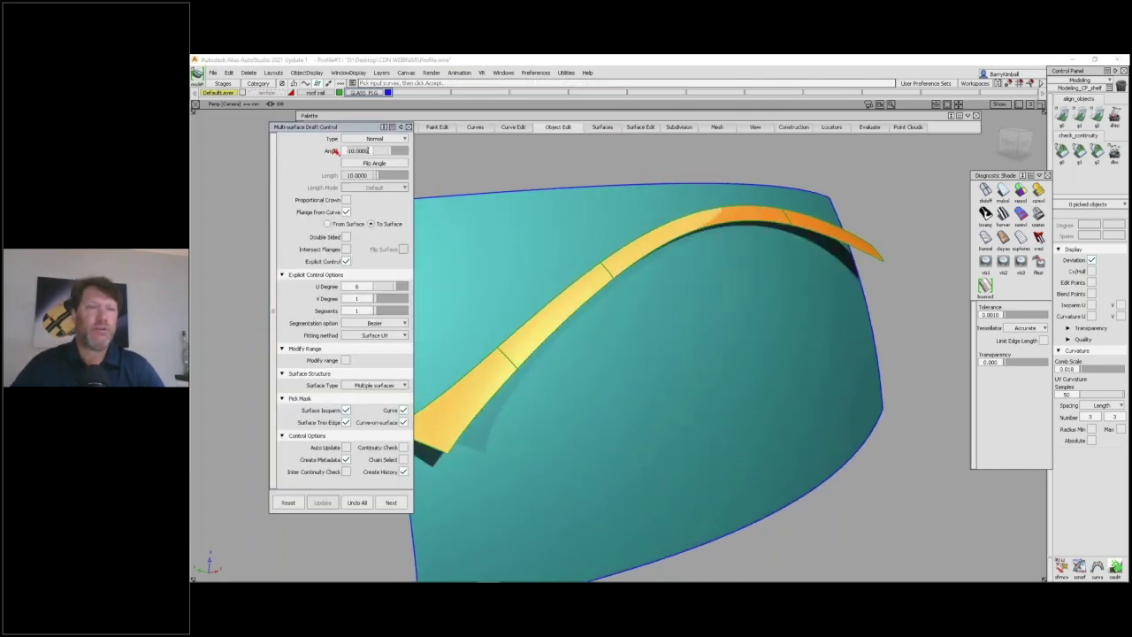
text(5)
key(Return)
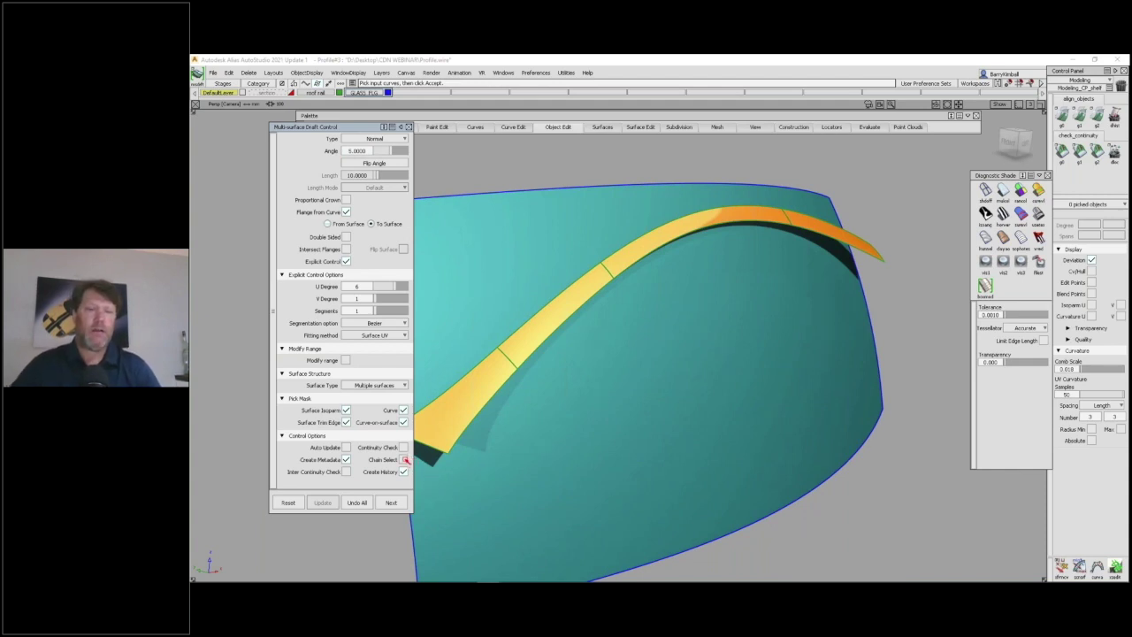
click(405, 460)
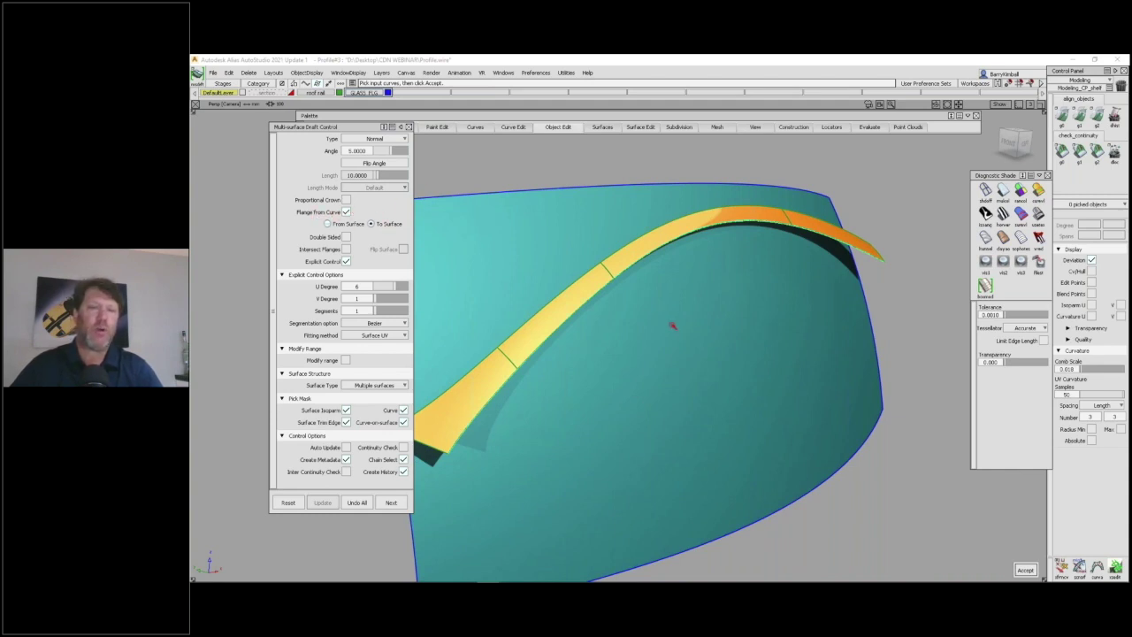
Try a Flange from Curve draft To Surface on the glass with Chain Select on, and undo it.
click(347, 212)
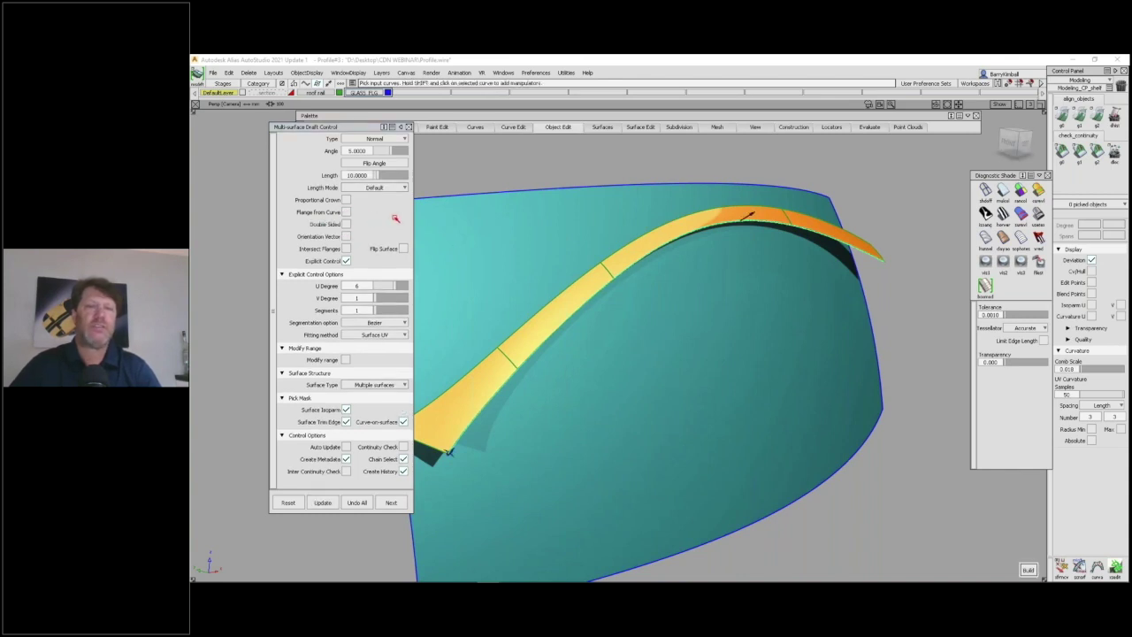
click(347, 213)
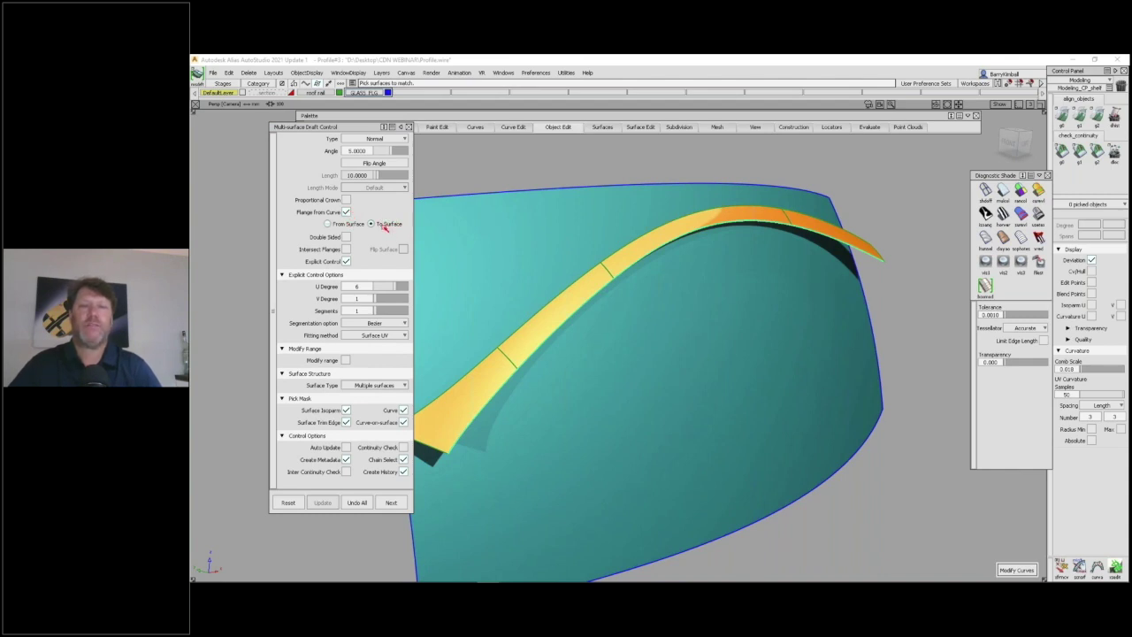
click(519, 188)
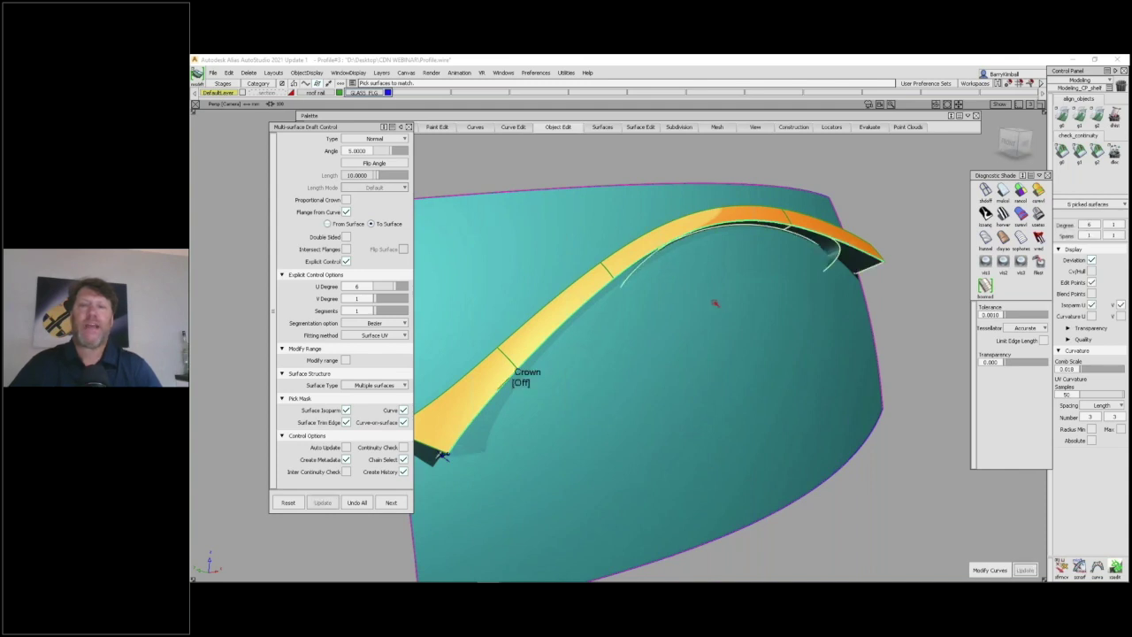
alt+shift+right_drag(712, 294, 707, 281)
click(357, 502)
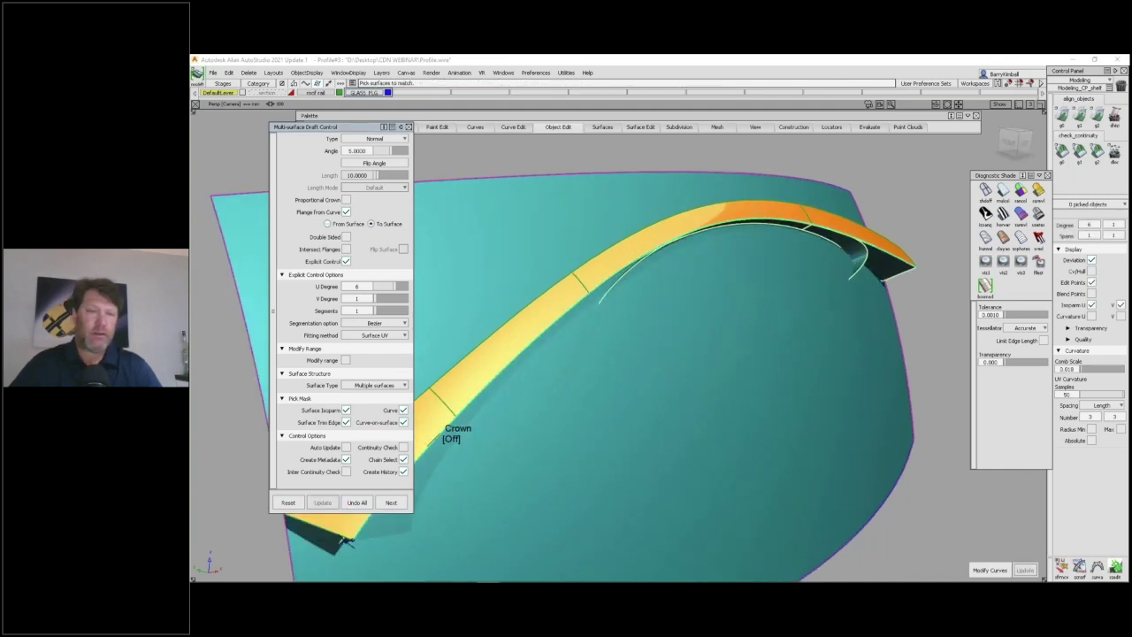
Turn off Chain Select, pick the roof rail's lower edges individually, and build the 5-degree draft flange to the glass surface.
click(403, 450)
click(404, 447)
click(435, 440)
click(476, 400)
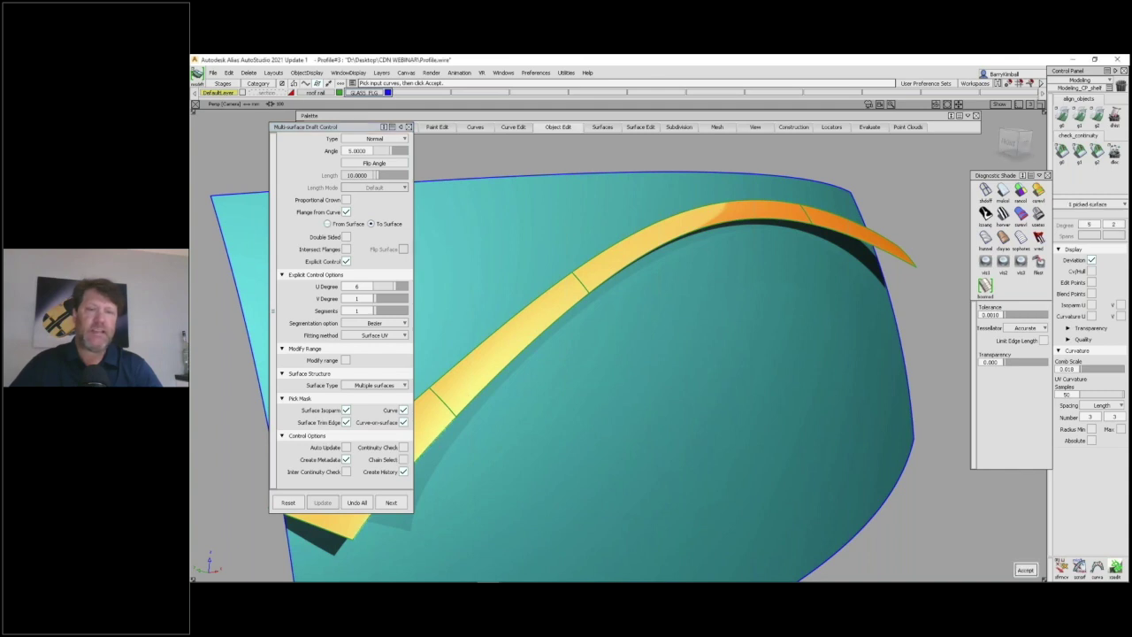
click(676, 240)
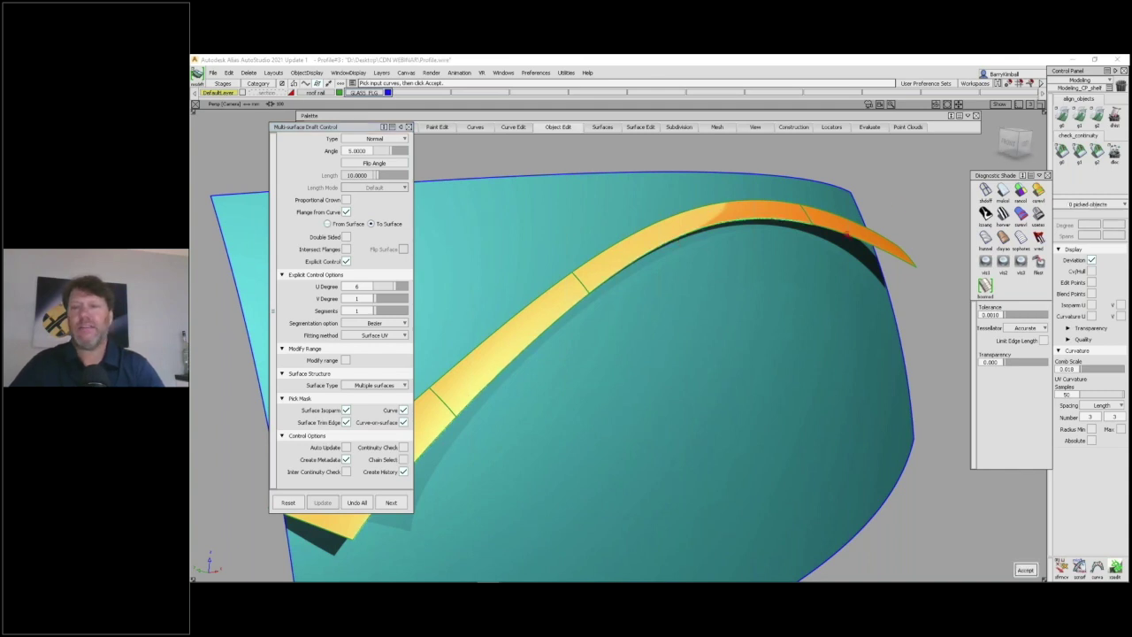
click(859, 234)
key(space)
click(635, 203)
key(Return)
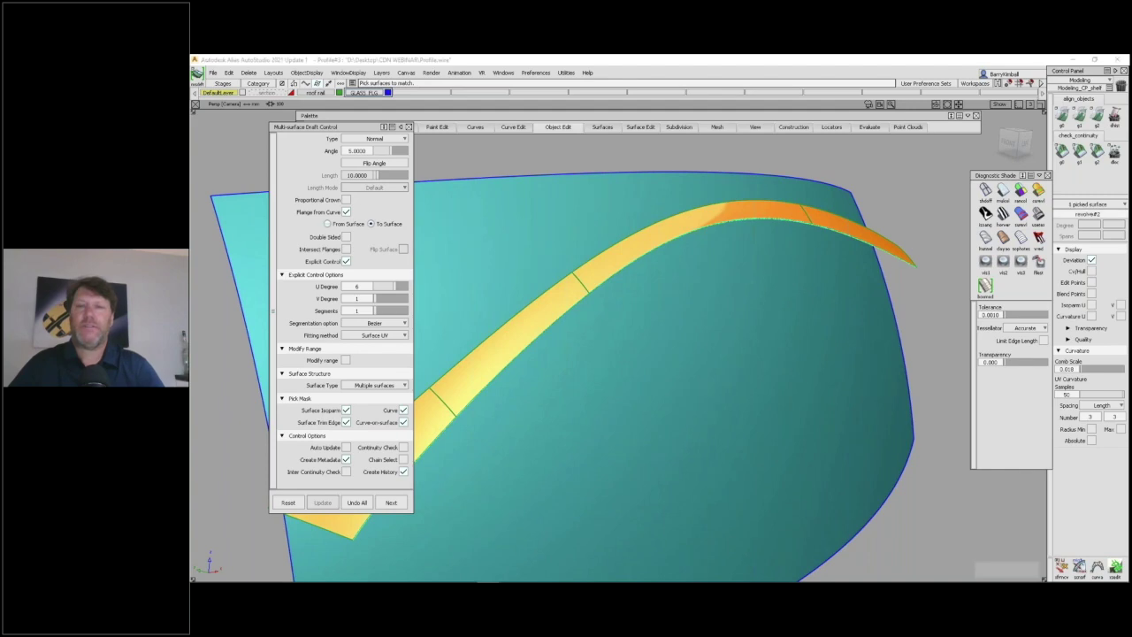
click(634, 203)
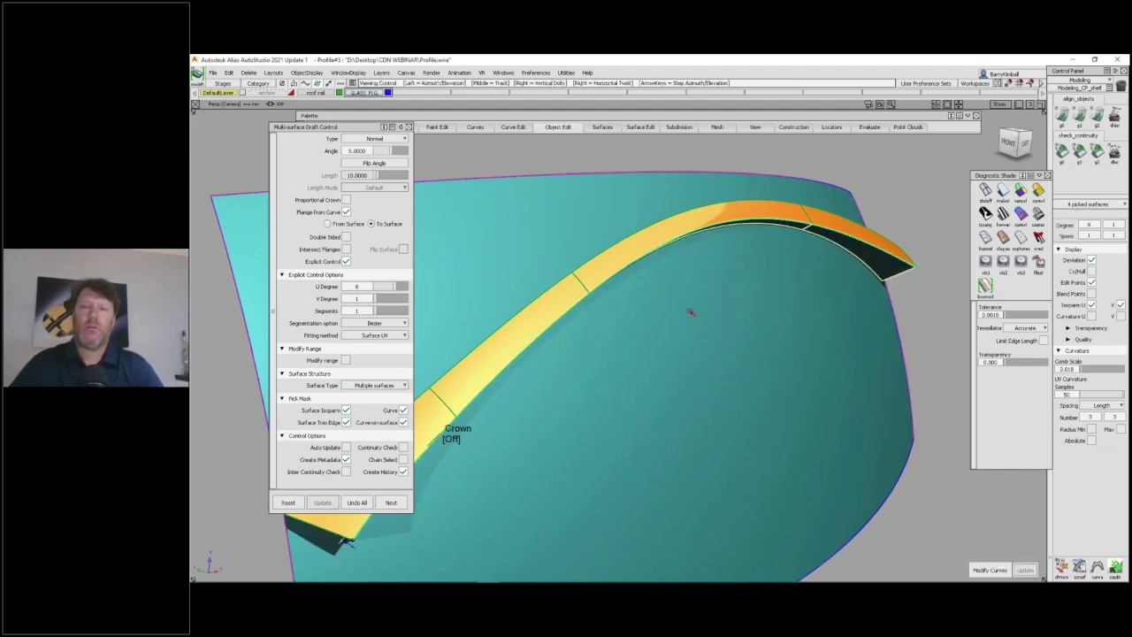
Clear the selection, close the draft options, and inspect the new flange against the Glass Surface section.
alt+shift+drag(690, 310, 734, 321)
ctrl+shift+drag(719, 269, 716, 230)
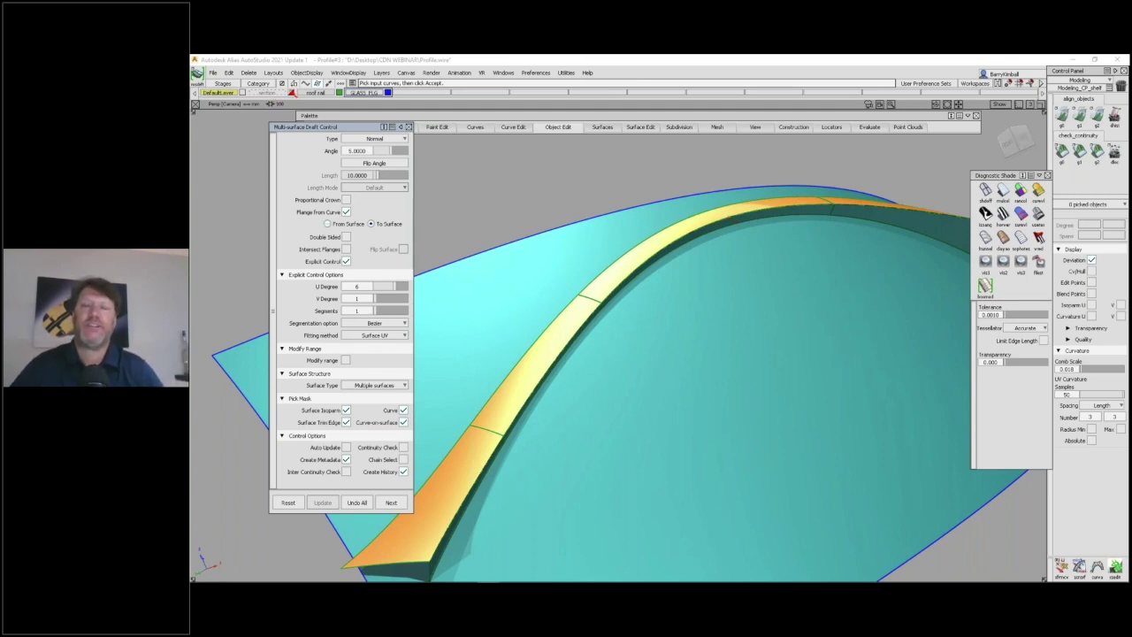
click(711, 227)
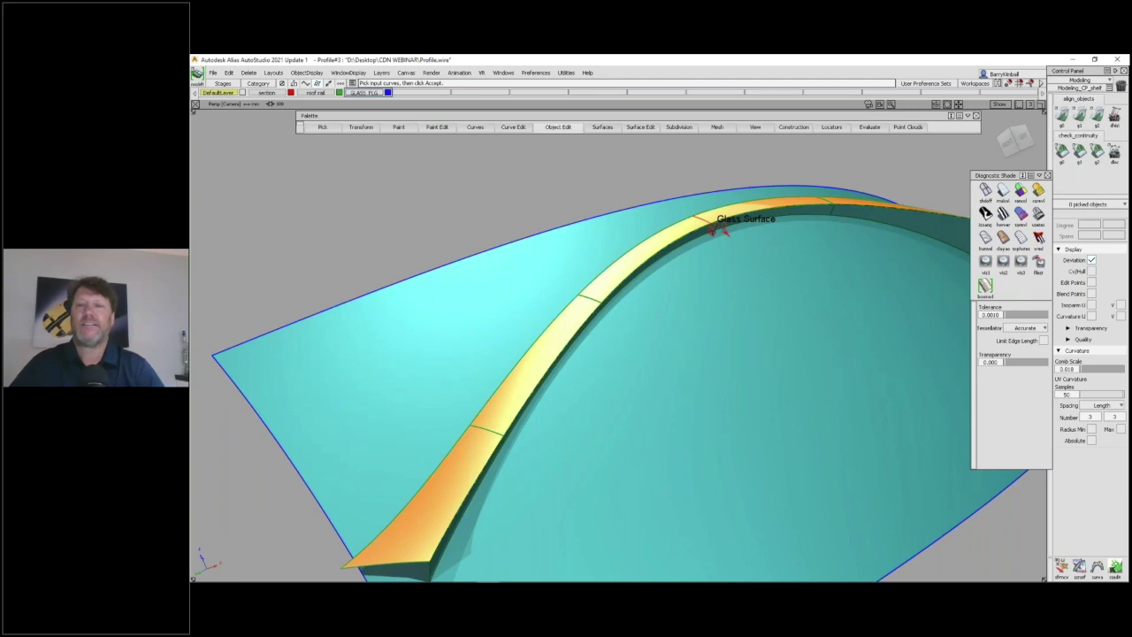
alt+shift+right_drag(724, 232, 763, 308)
alt+shift+middle_drag(764, 309, 637, 332)
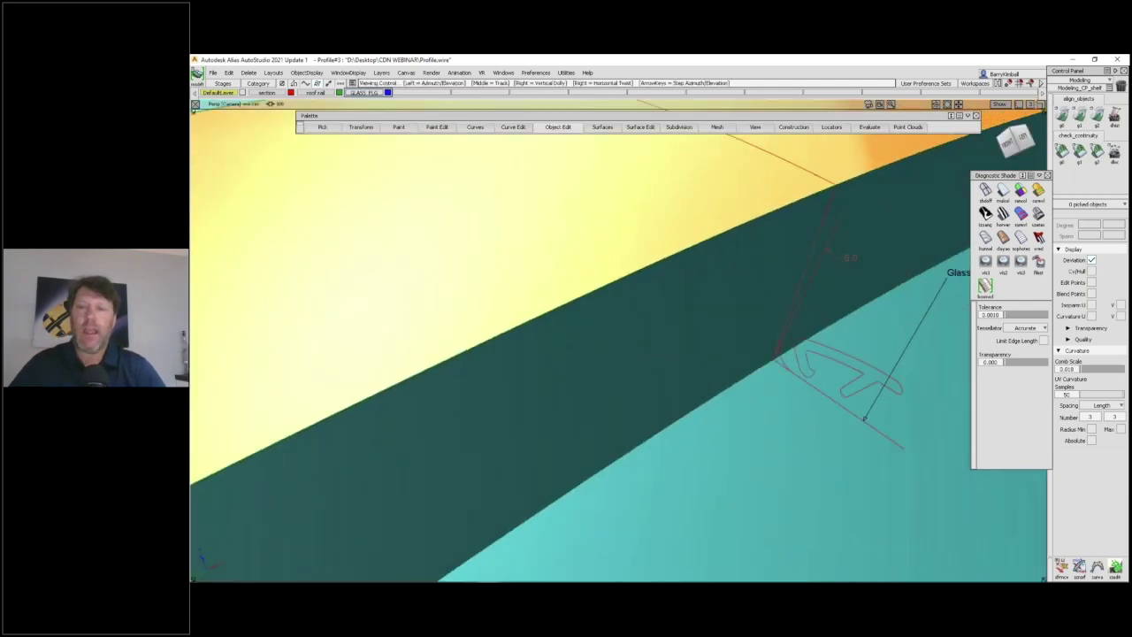
alt+shift+right_drag(727, 201, 591, 377)
alt+shift+middle_drag(591, 377, 680, 357)
click(681, 126)
click(682, 137)
click(631, 128)
click(634, 142)
key(ctrl+z)
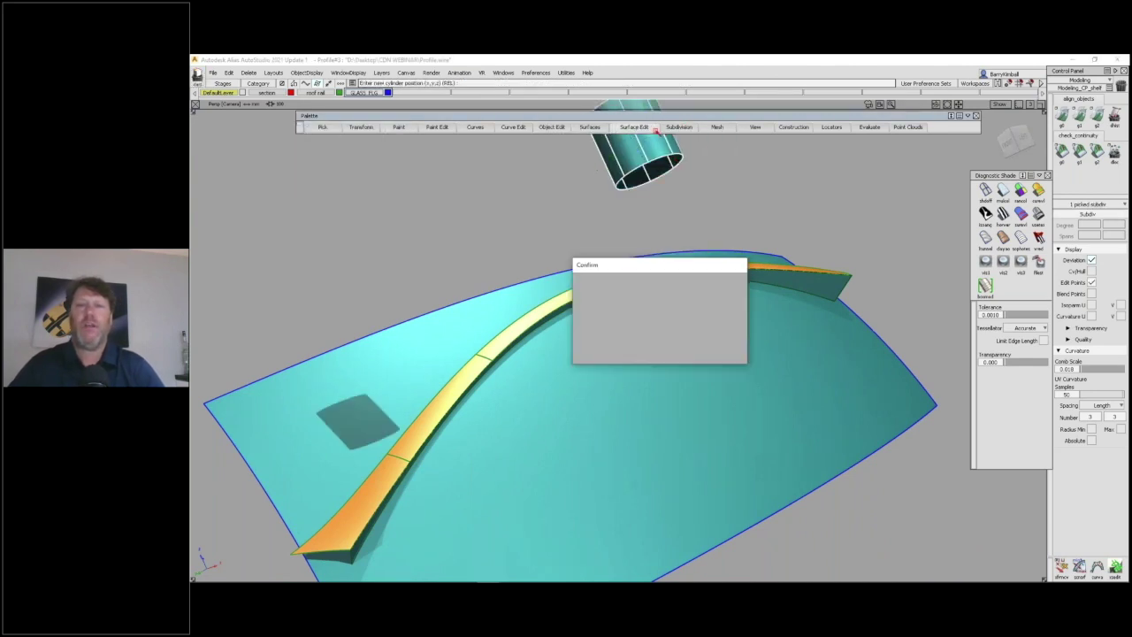
Project the flange's lower edge onto the glass surface as a curve on surface, using the Normal vector option.
click(633, 128)
mouse_move(655, 139)
click(707, 140)
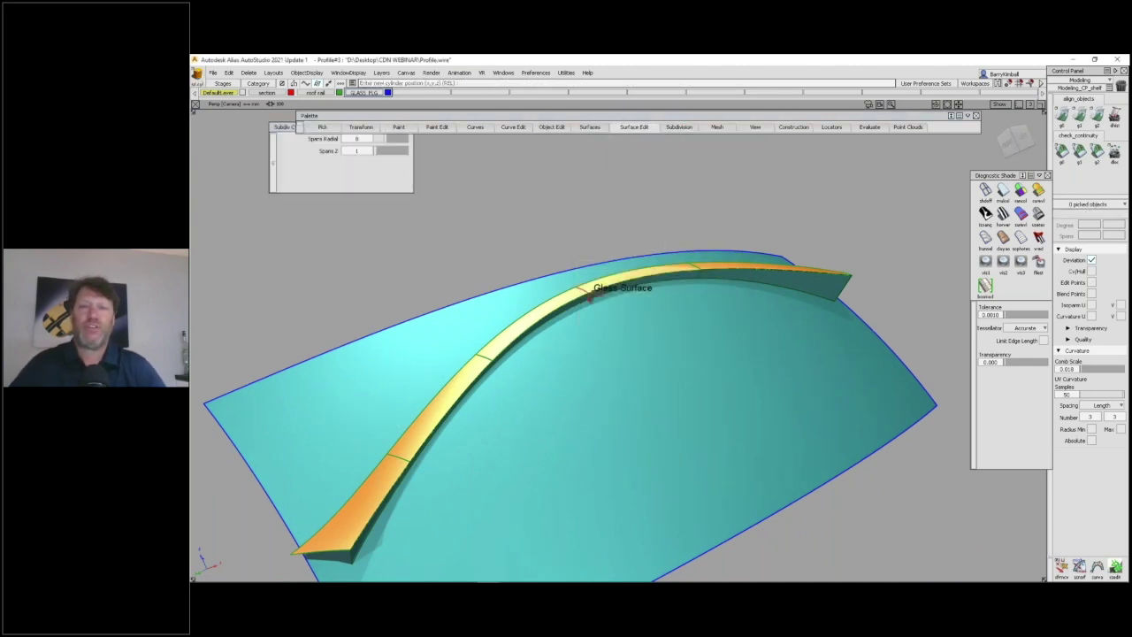
click(652, 416)
click(387, 197)
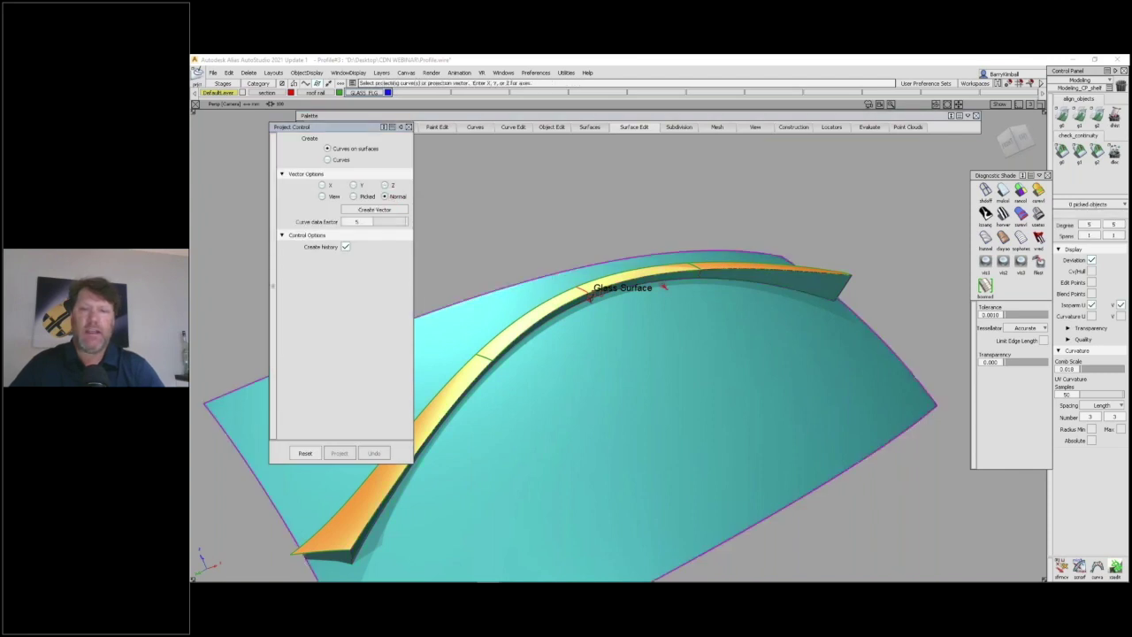
ctrl+shift+drag(617, 329, 617, 275)
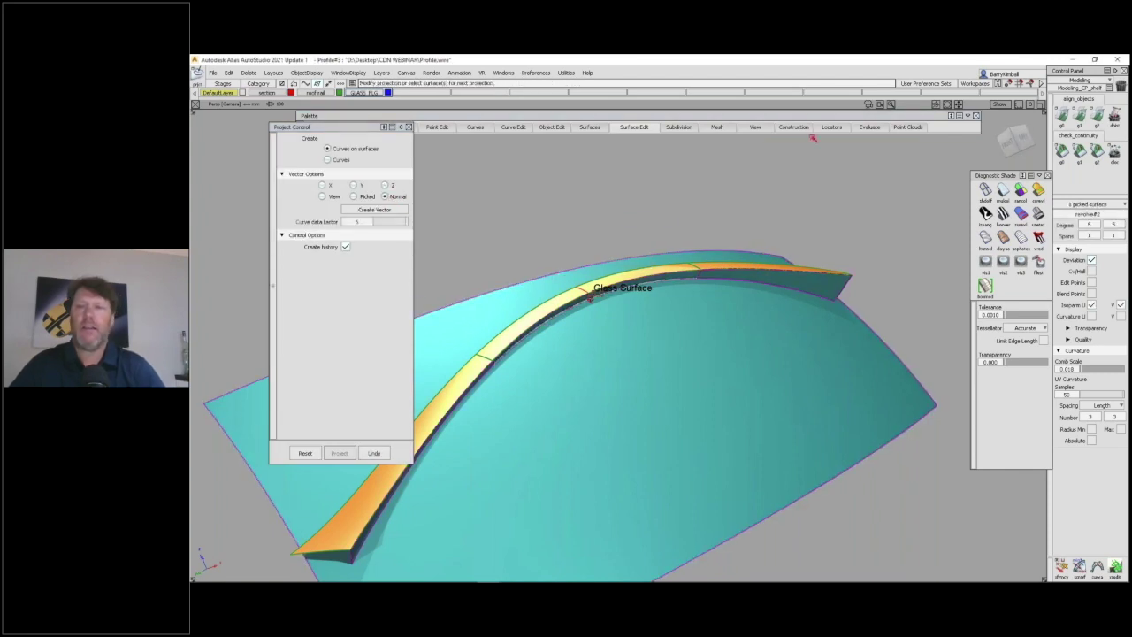
Run a G1 continuity check on the flange edge where it meets the glass surface and examine it closer.
click(1080, 152)
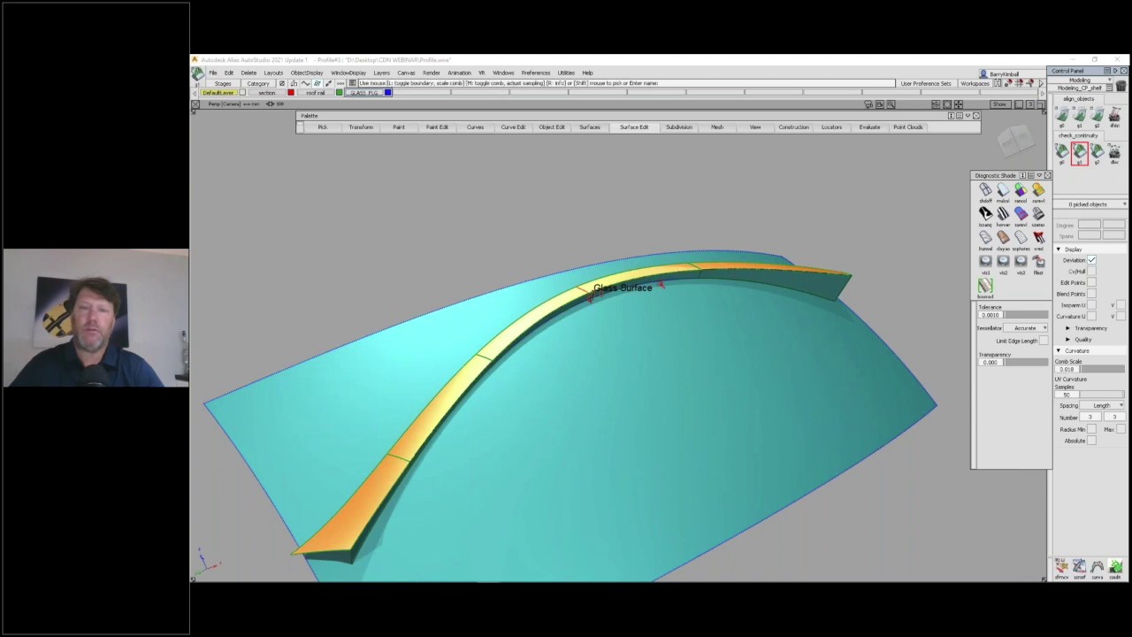
click(661, 284)
alt+shift+right_drag(735, 295, 815, 269)
alt+shift+drag(728, 320, 672, 334)
ctrl+shift+middle_drag(563, 344, 535, 348)
ctrl+shift+drag(535, 347, 535, 347)
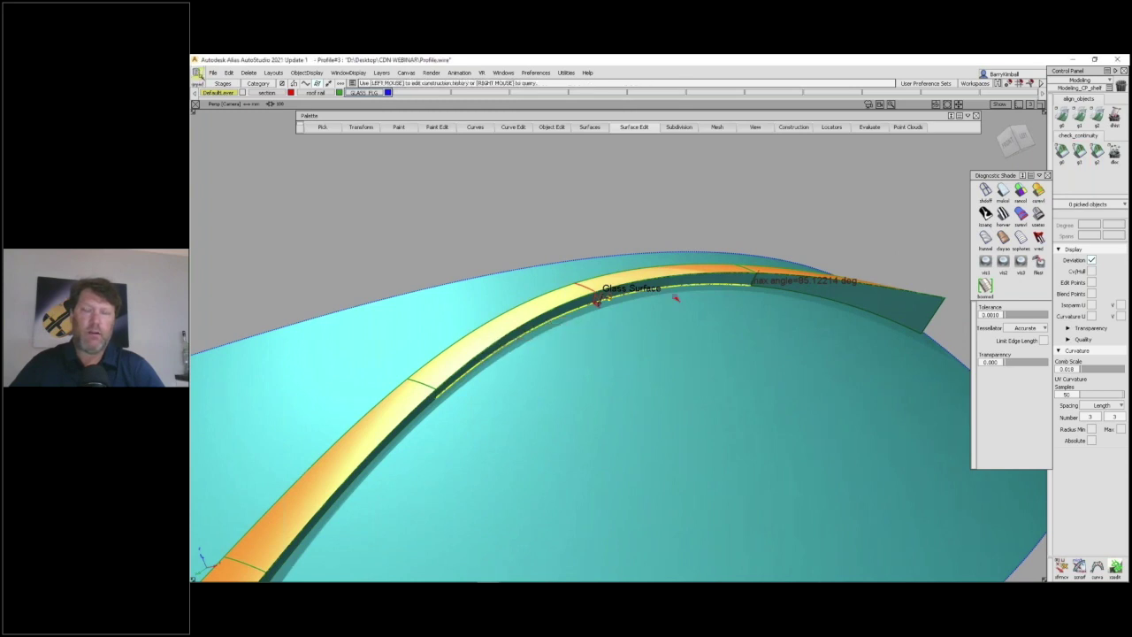
Turn off the shaded display and query the object information and history of the glass surface at the flange edge.
click(498, 351)
click(631, 381)
click(348, 73)
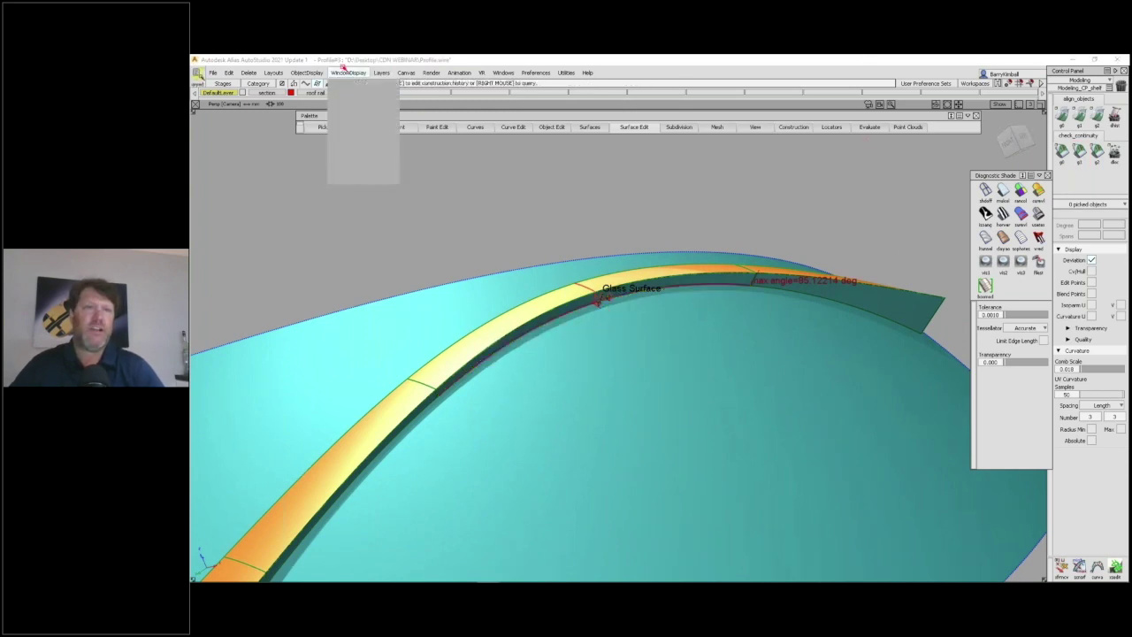
click(356, 108)
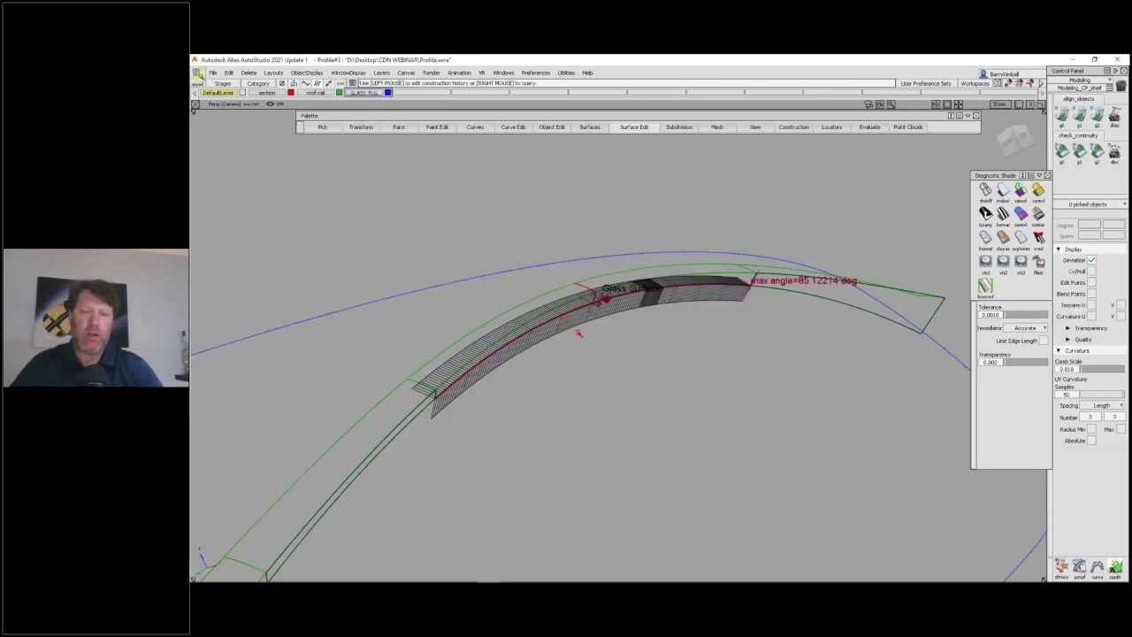
ctrl+shift+middle_click(628, 351)
ctrl+shift+middle_drag(612, 350, 575, 350)
right_click(577, 312)
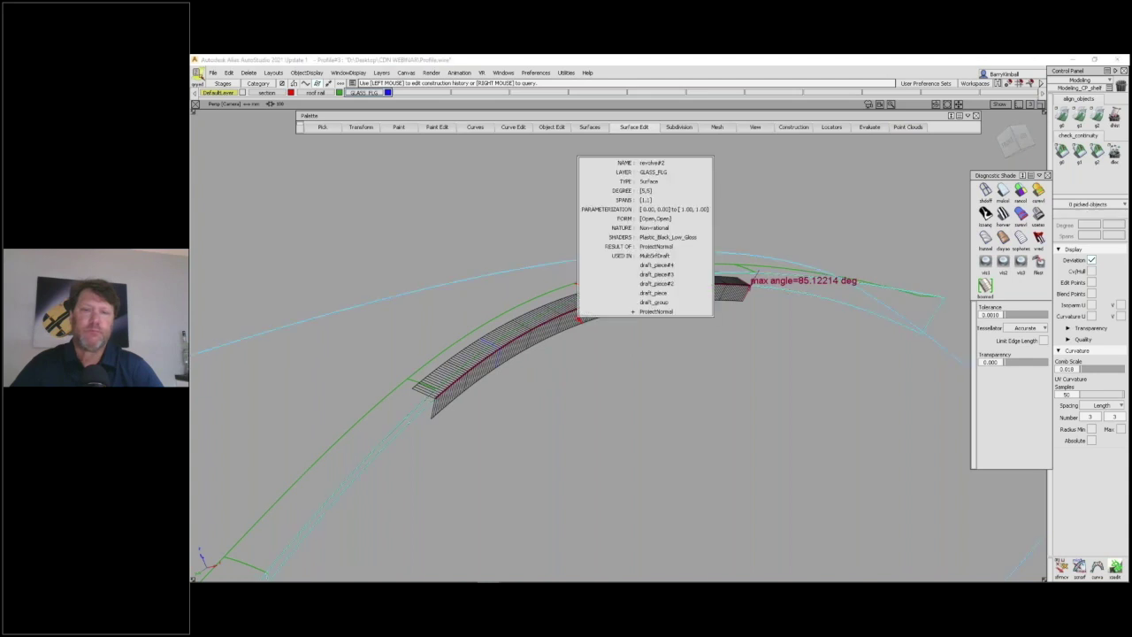
click(575, 311)
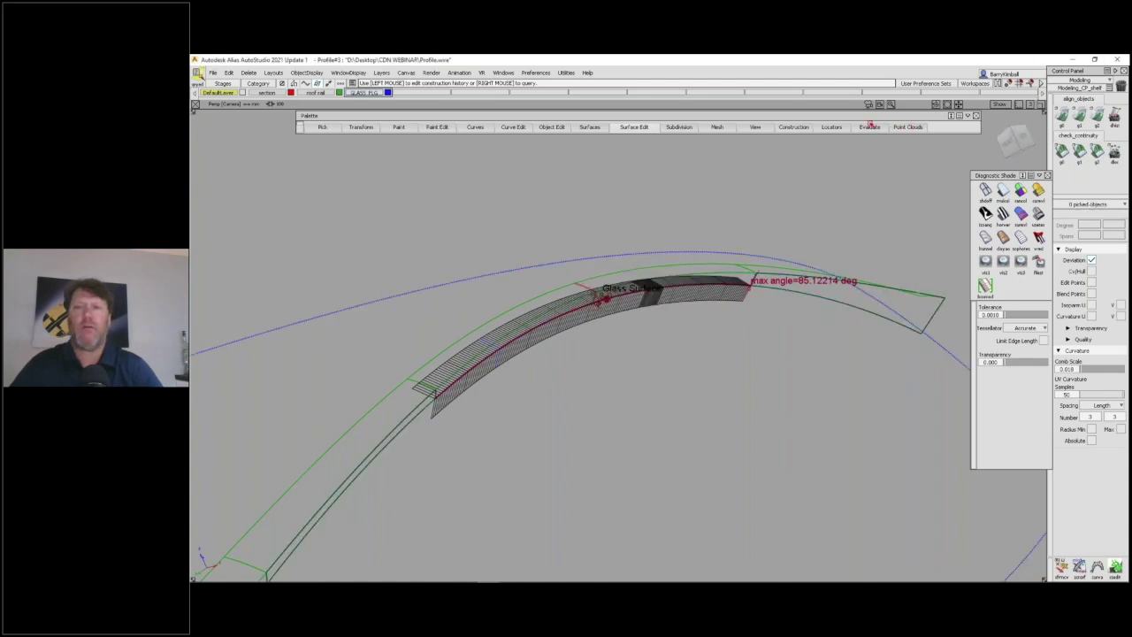
Pick the continuity locator, read the gap size and angle between normals along the flange edge, and release the locator.
click(839, 127)
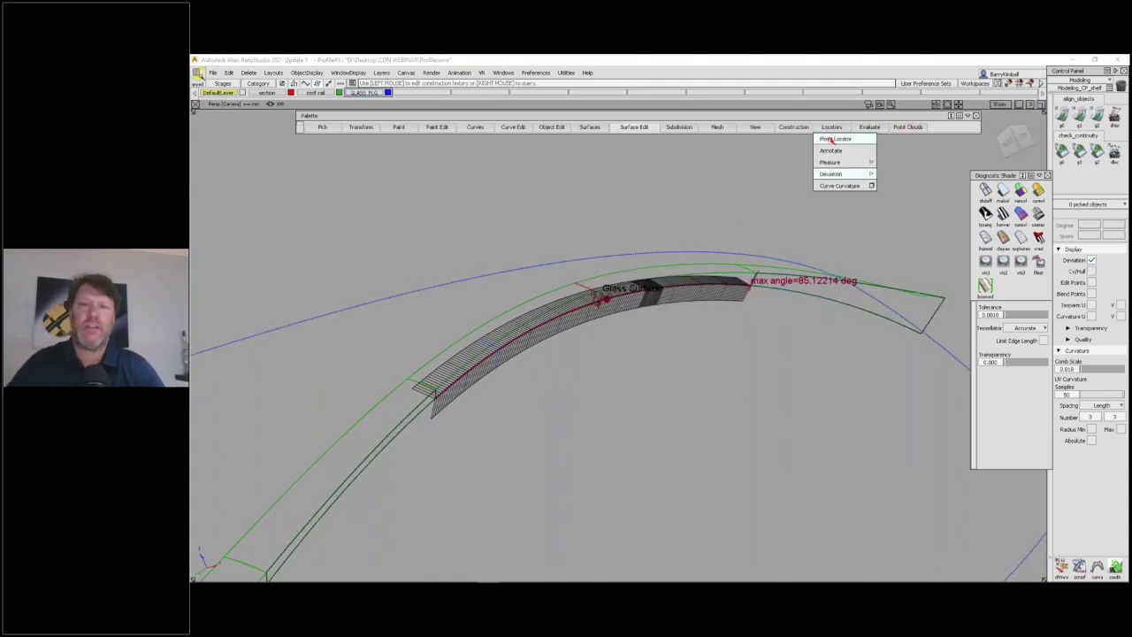
click(828, 139)
click(606, 299)
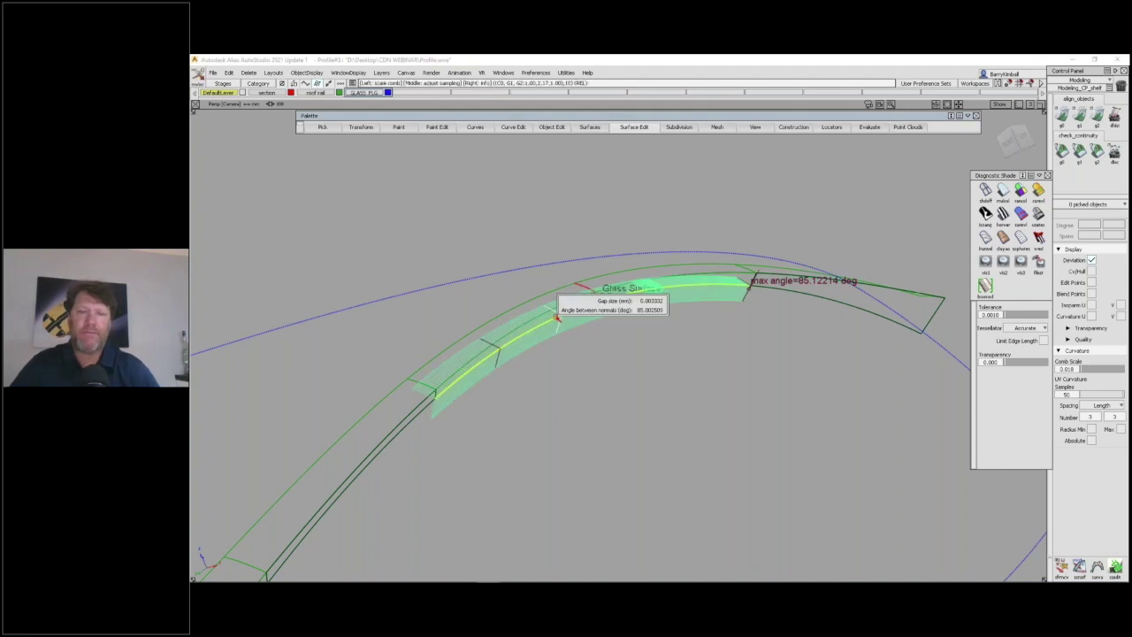
right_click(489, 357)
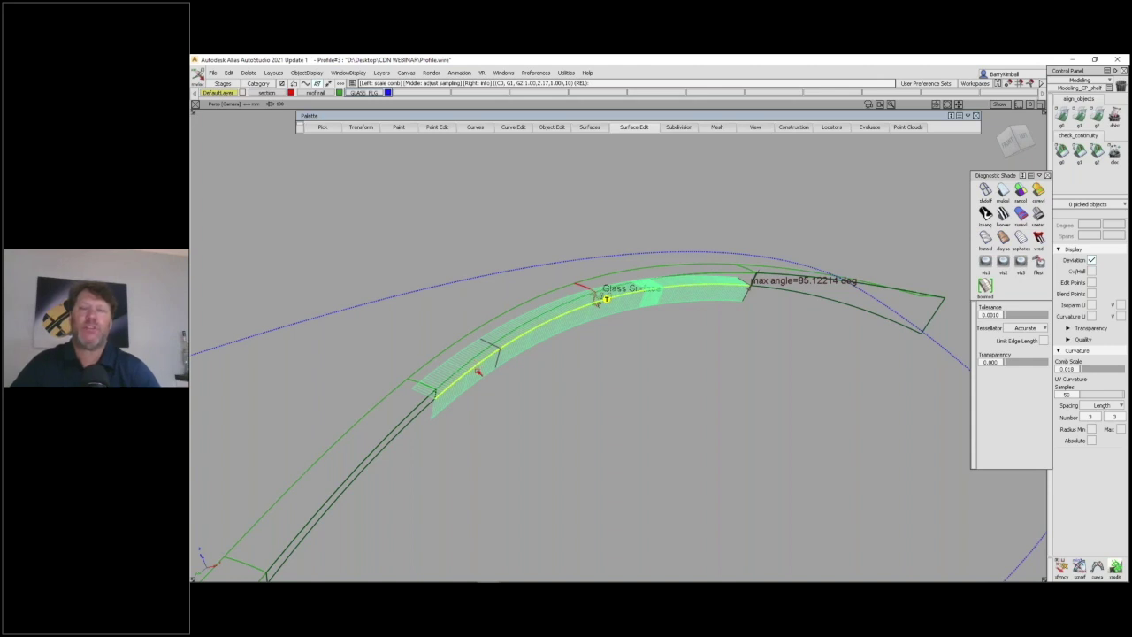
click(476, 394)
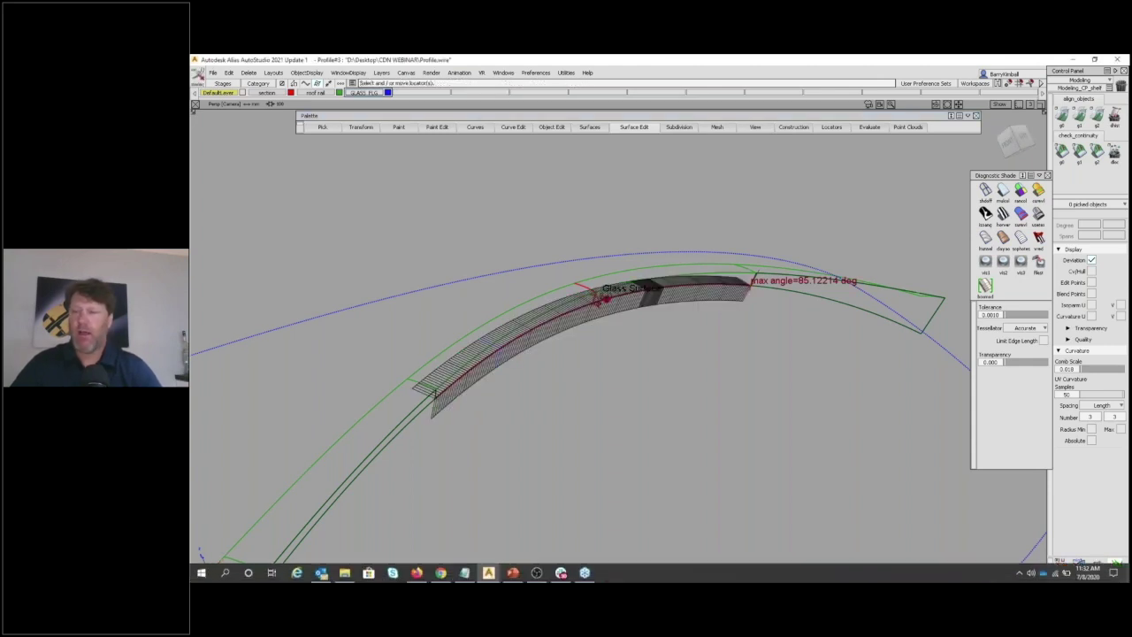
Switch to the open Flange.wire file to view its dimensioned section, and return to Profile.wire.
click(213, 73)
click(214, 72)
click(224, 83)
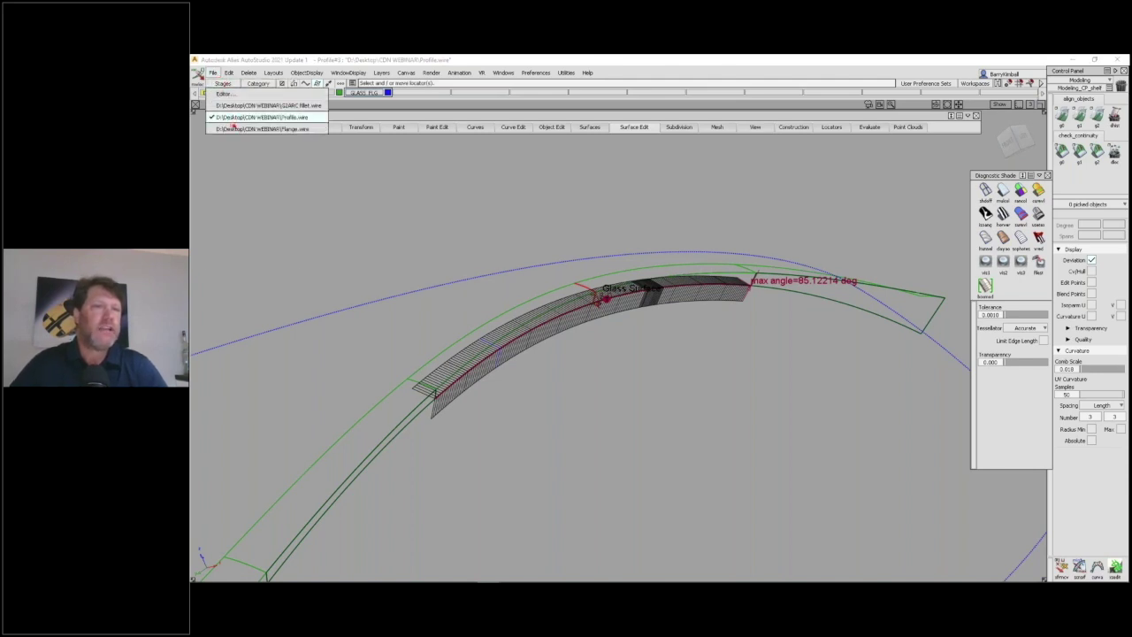
click(232, 129)
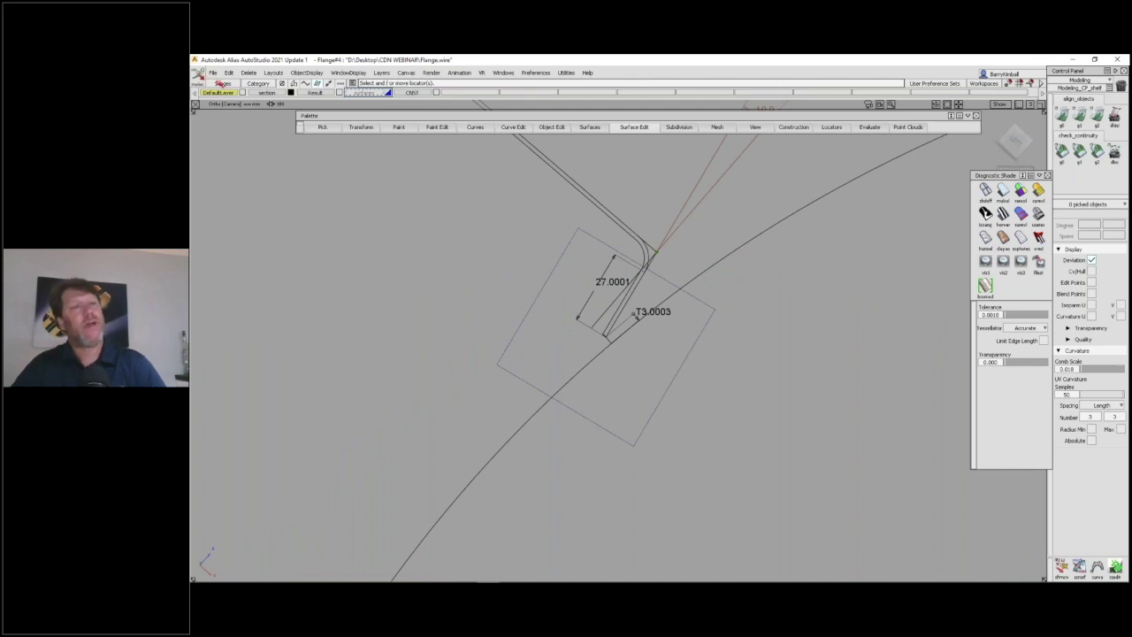
click(224, 83)
click(232, 117)
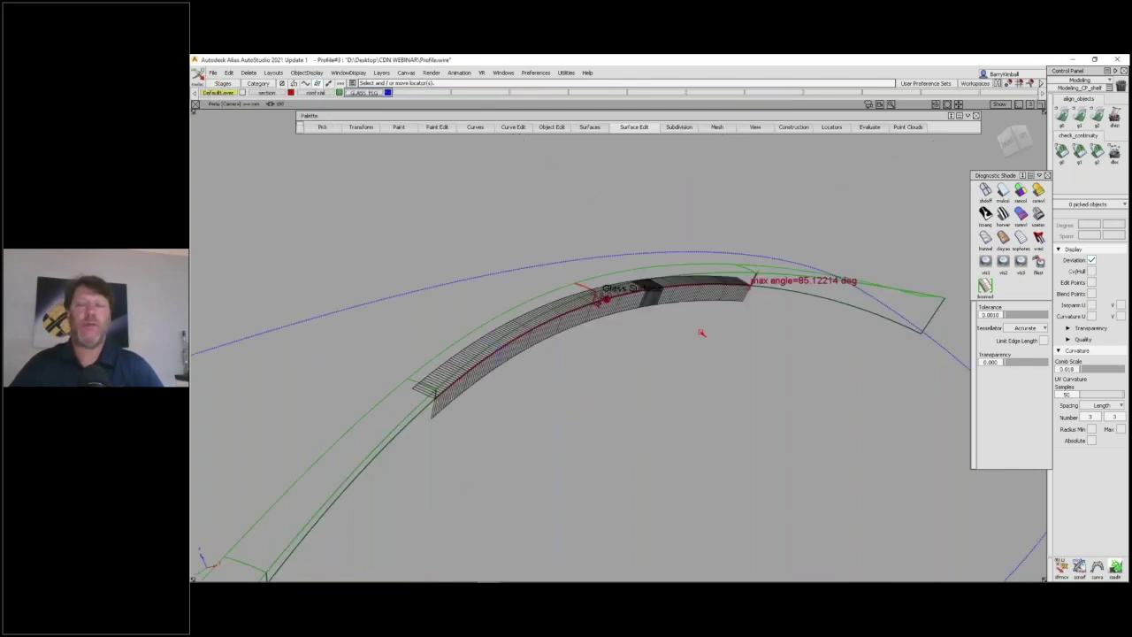
Open the History Visualizer, examine the curve offset, draft and projection history nodes, close it, and clear the selection.
click(1000, 85)
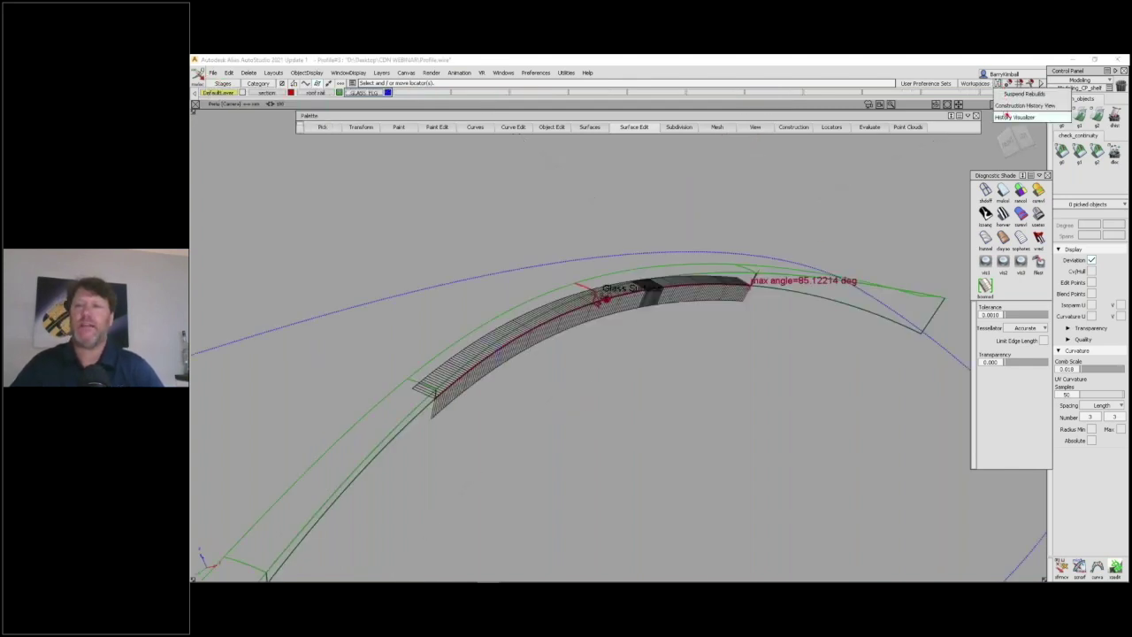
click(1008, 117)
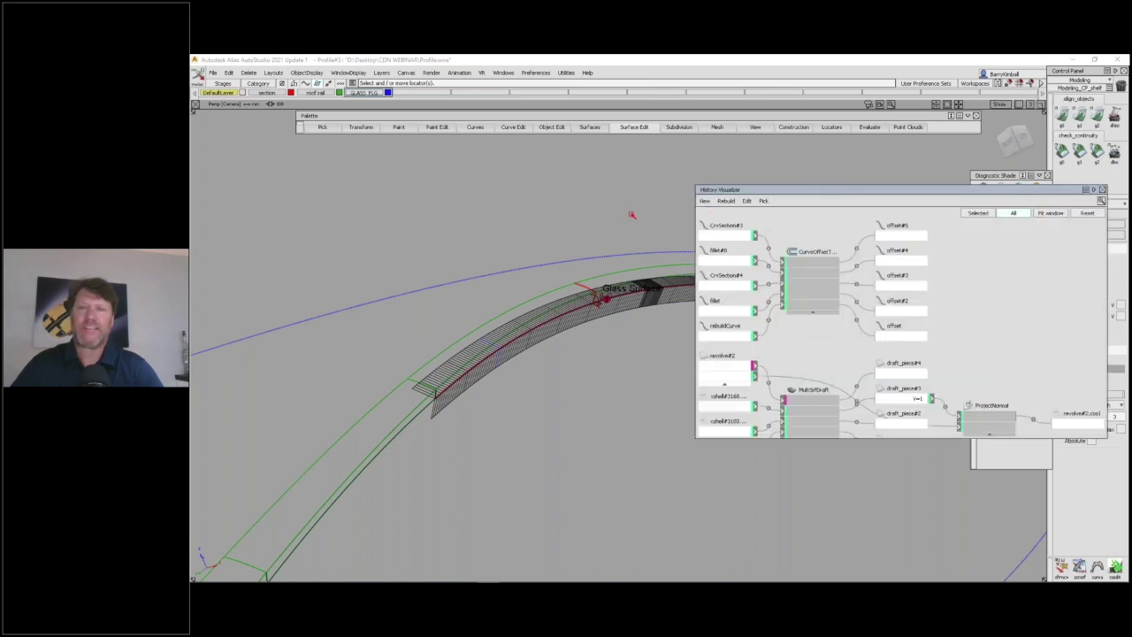
drag(792, 189, 474, 193)
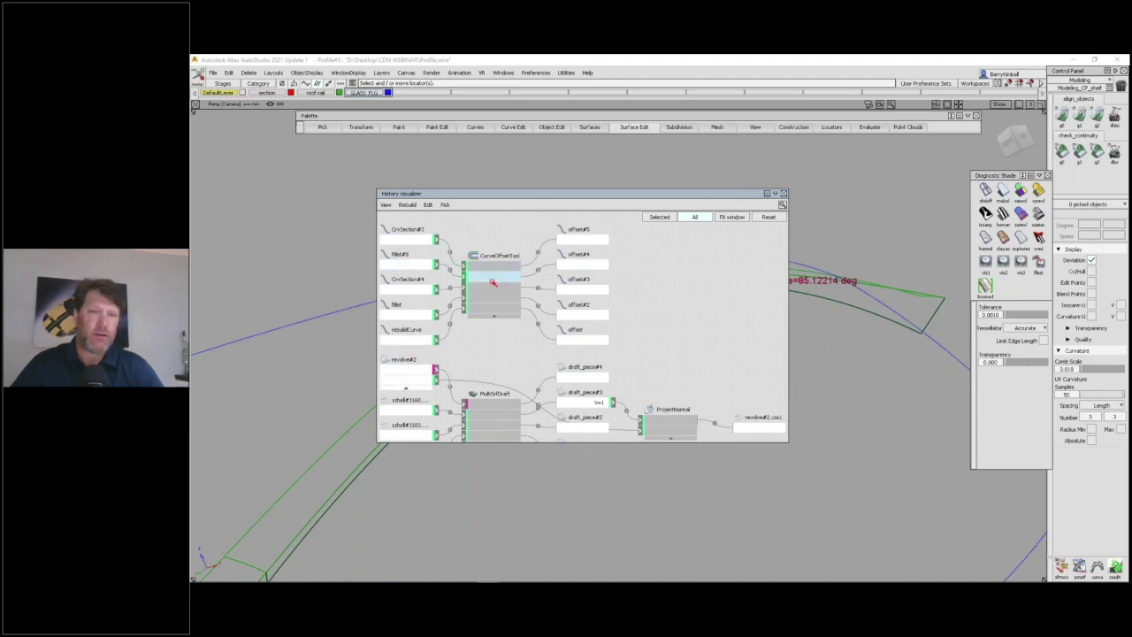
scroll(492, 412, down, 2)
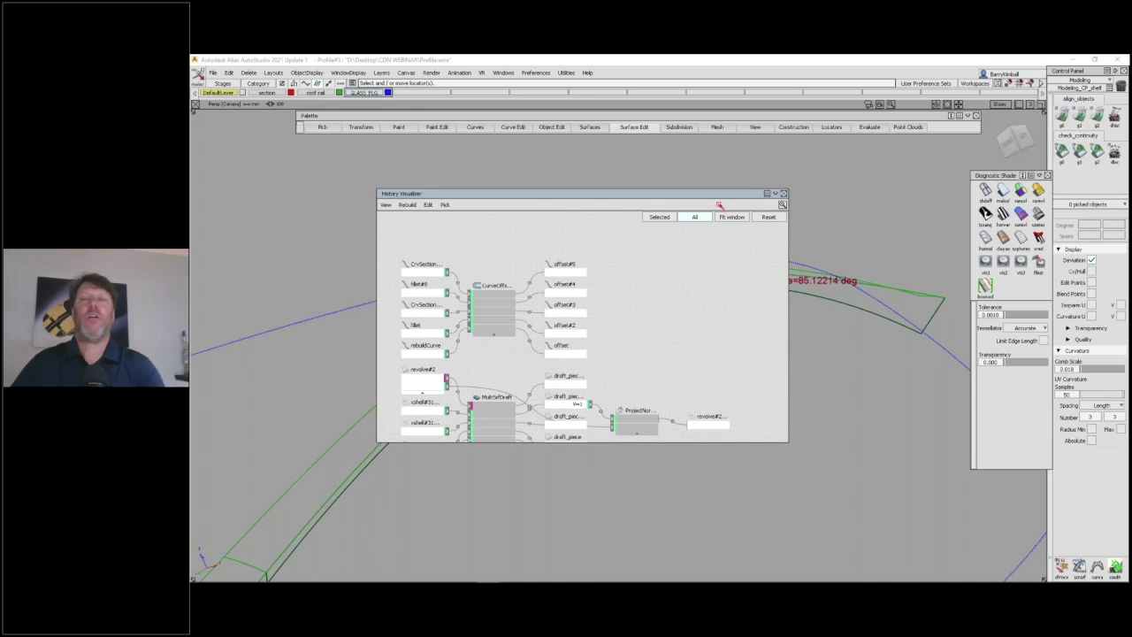
drag(713, 196, 667, 336)
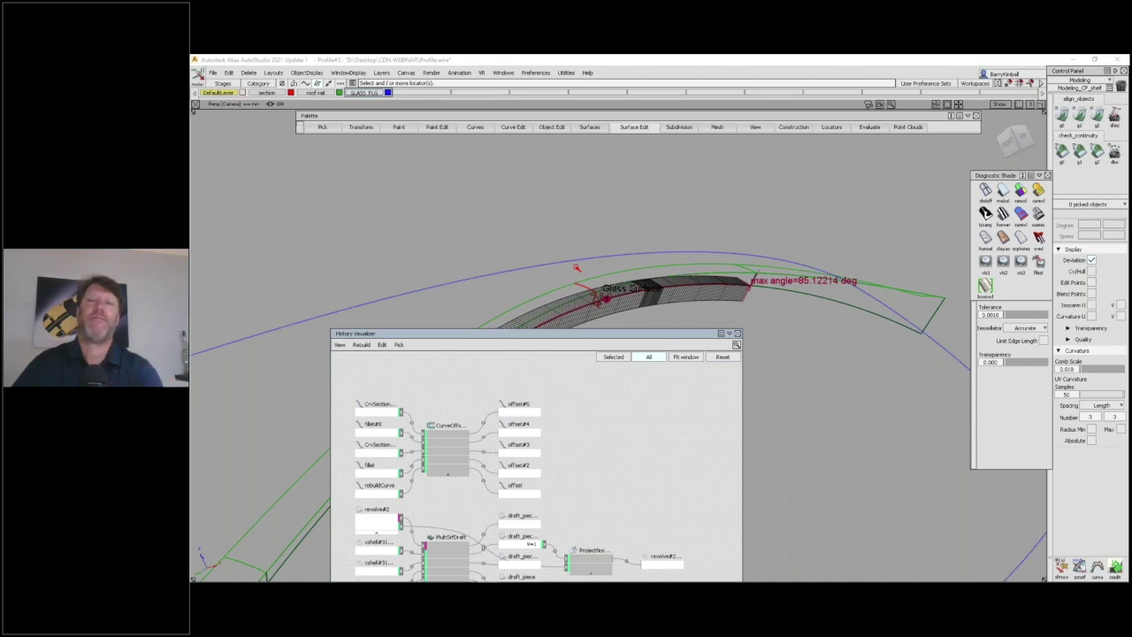
drag(569, 337, 578, 182)
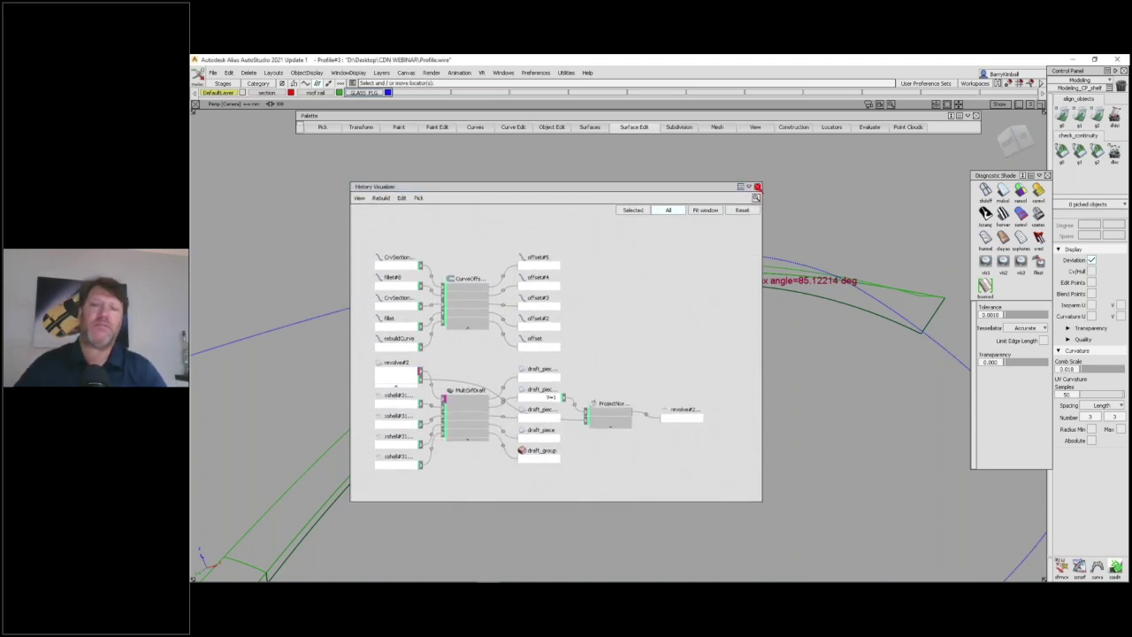
click(757, 186)
ctrl+shift+drag(658, 309, 651, 283)
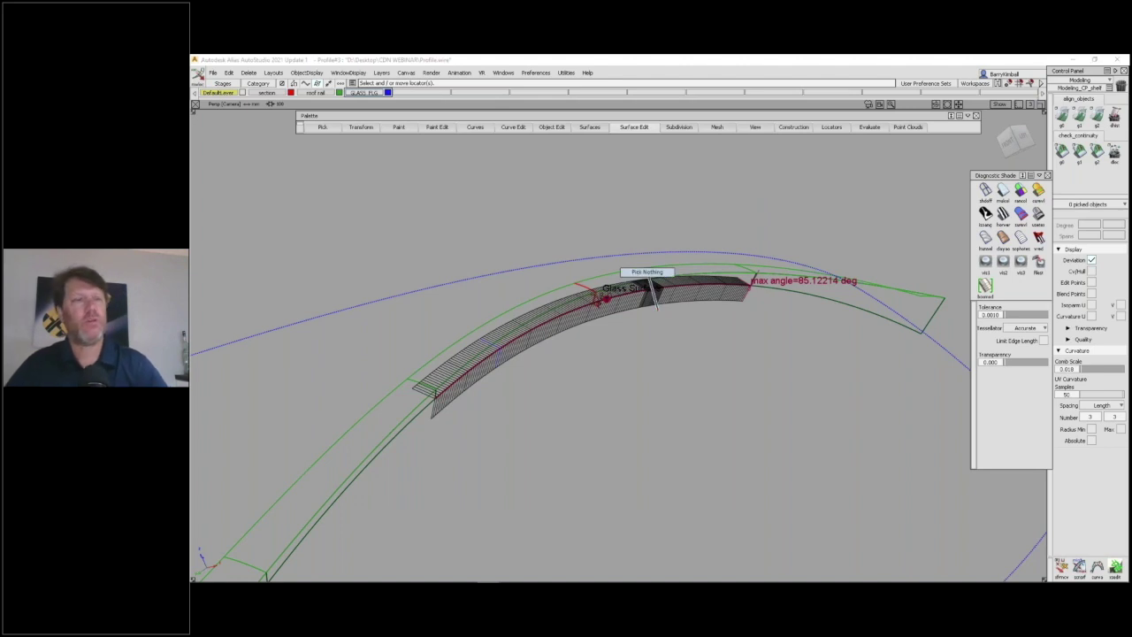
Switch to the open Flange.wire file and examine its dimensioned flange section up close.
click(223, 84)
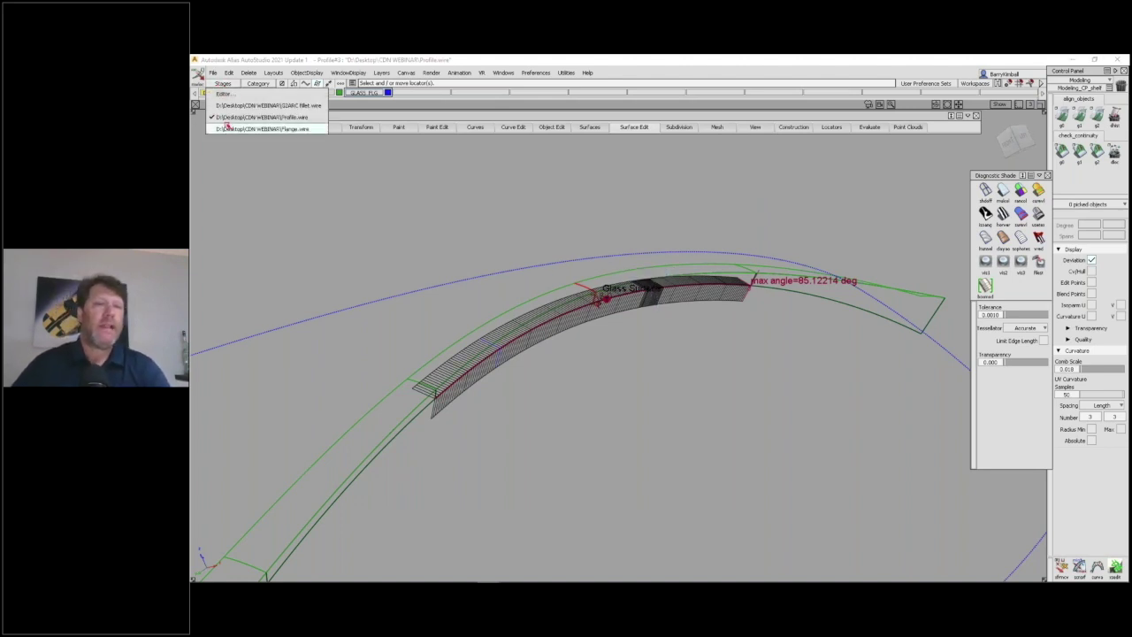
click(257, 129)
alt+shift+drag(680, 331, 708, 365)
alt+shift+middle_drag(708, 364, 750, 333)
alt+shift+right_drag(749, 333, 759, 418)
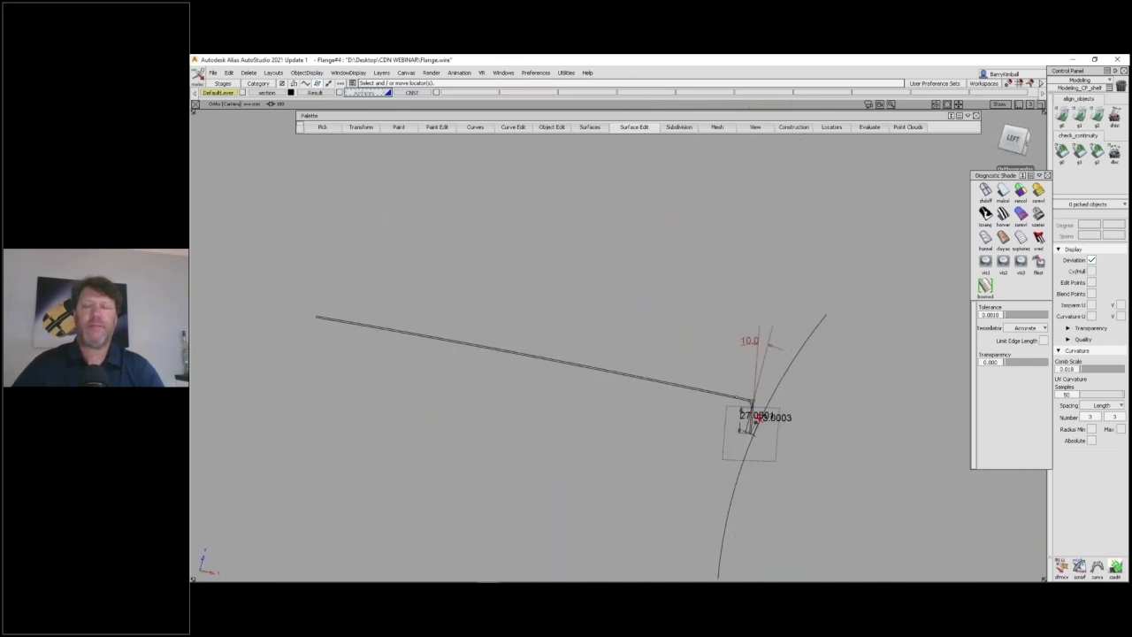
alt+shift+drag(735, 452, 700, 398)
alt+shift+middle_drag(700, 399, 687, 384)
alt+shift+right_drag(687, 384, 674, 278)
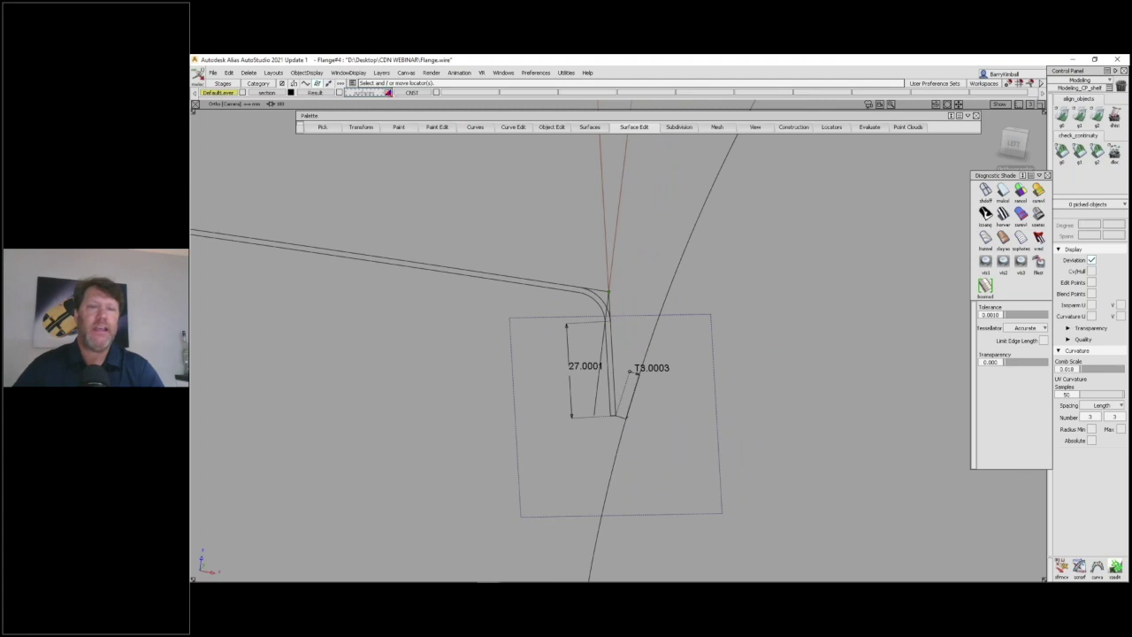
Show the surfaces layer and shade the model to view the two intersecting surfaces.
click(383, 91)
click(1003, 190)
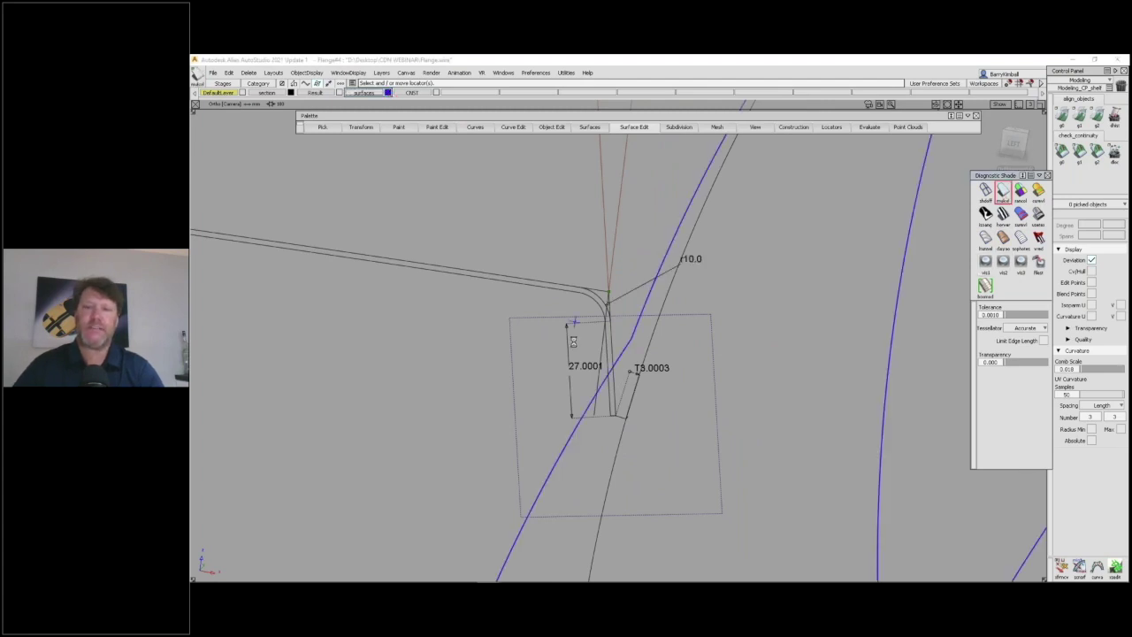
mouse_move(573, 341)
alt+shift+mouse_down()
mouse_move(589, 324)
mouse_move(546, 351)
mouse_move(672, 409)
mouse_move(535, 318)
alt+shift+mouse_up()
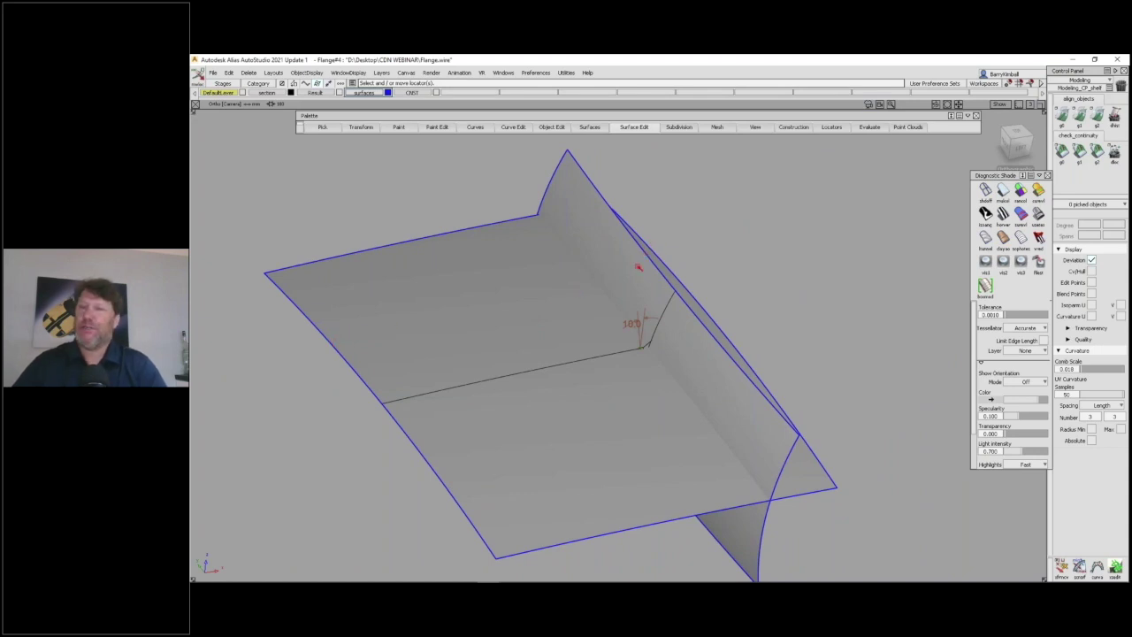
mouse_move(673, 397)
alt+shift+mouse_down()
mouse_move(637, 321)
mouse_move(541, 348)
mouse_move(656, 384)
alt+shift+mouse_up()
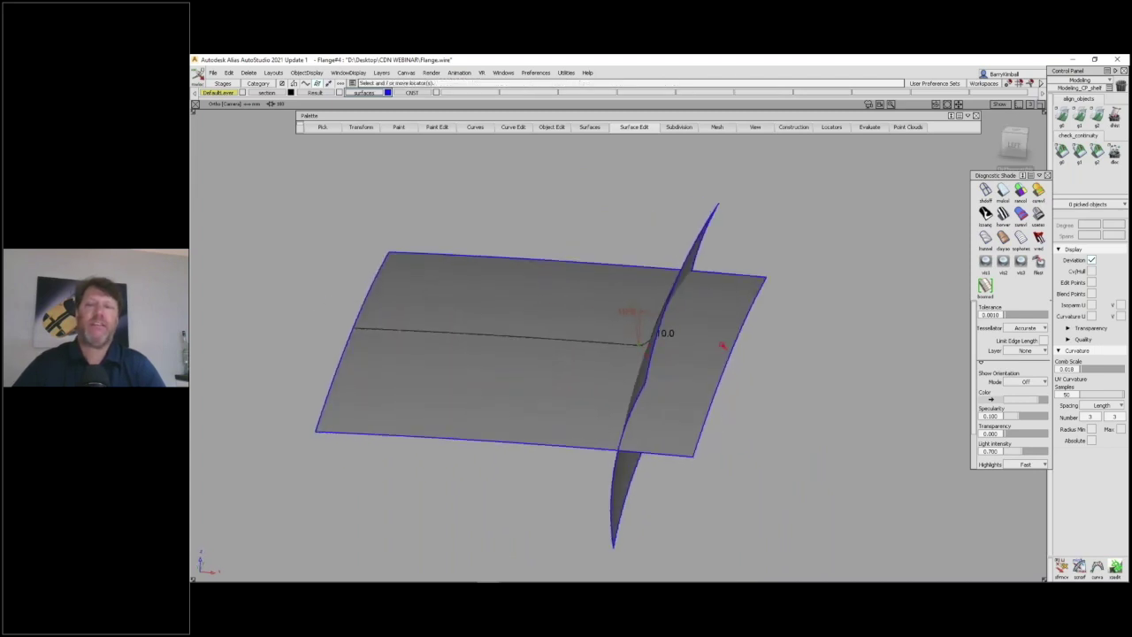
Turn off the shading and examine how the flange section lies against the intersecting surfaces.
click(985, 190)
alt+shift+right_drag(662, 406, 669, 181)
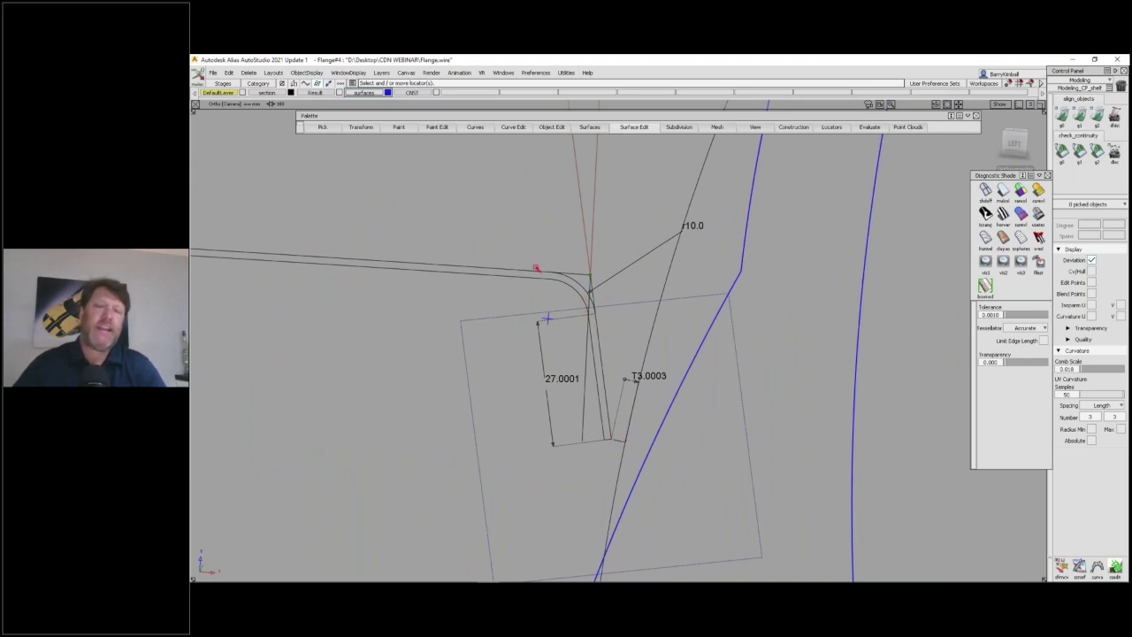
alt+shift+right_drag(588, 308, 597, 375)
alt+shift+right_drag(635, 230, 635, 263)
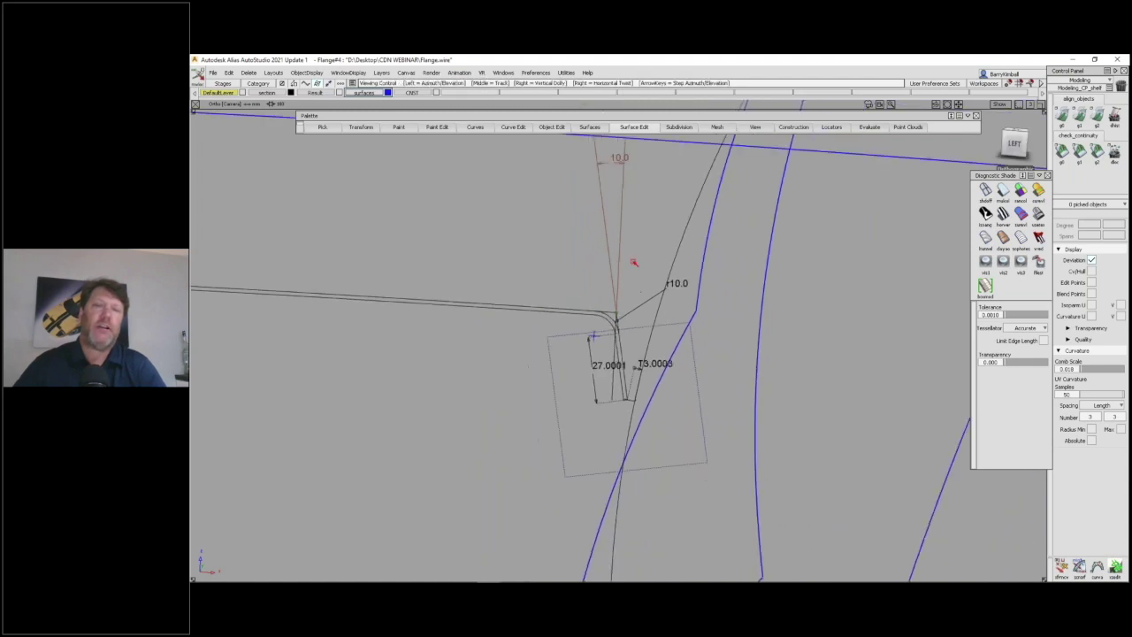
alt+shift+middle_drag(608, 194, 604, 247)
alt+shift+drag(589, 331, 642, 167)
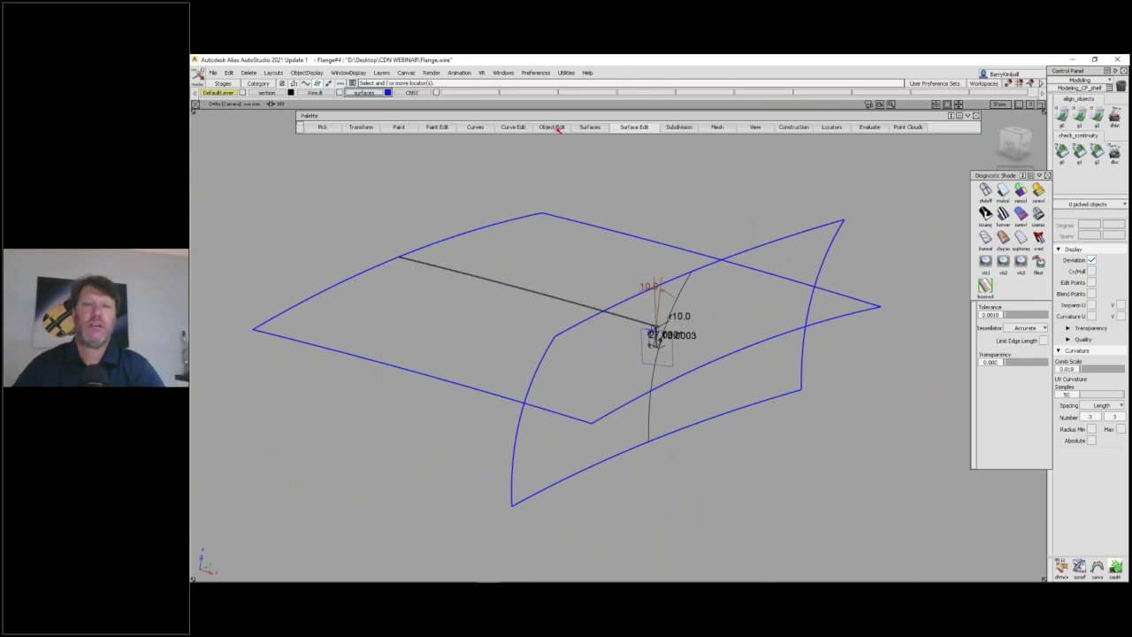
Offset the steep upright surface inward by 3 with the Offset tool.
click(554, 127)
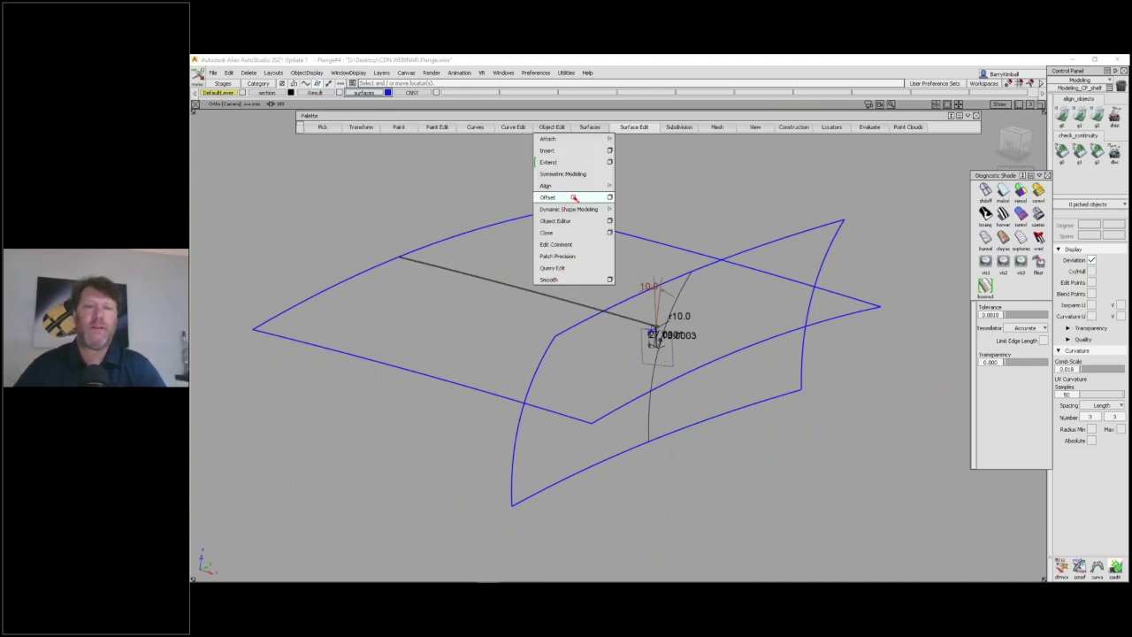
click(573, 197)
click(661, 379)
alt+shift+drag(661, 379, 674, 378)
alt+shift+right_drag(674, 379, 670, 364)
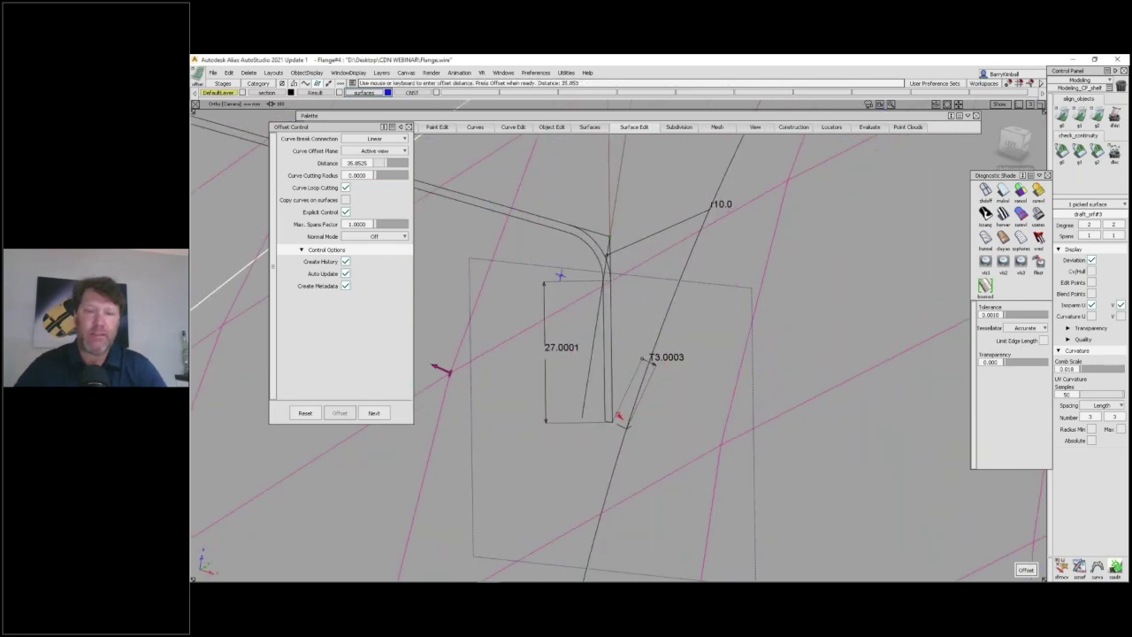
click(371, 163)
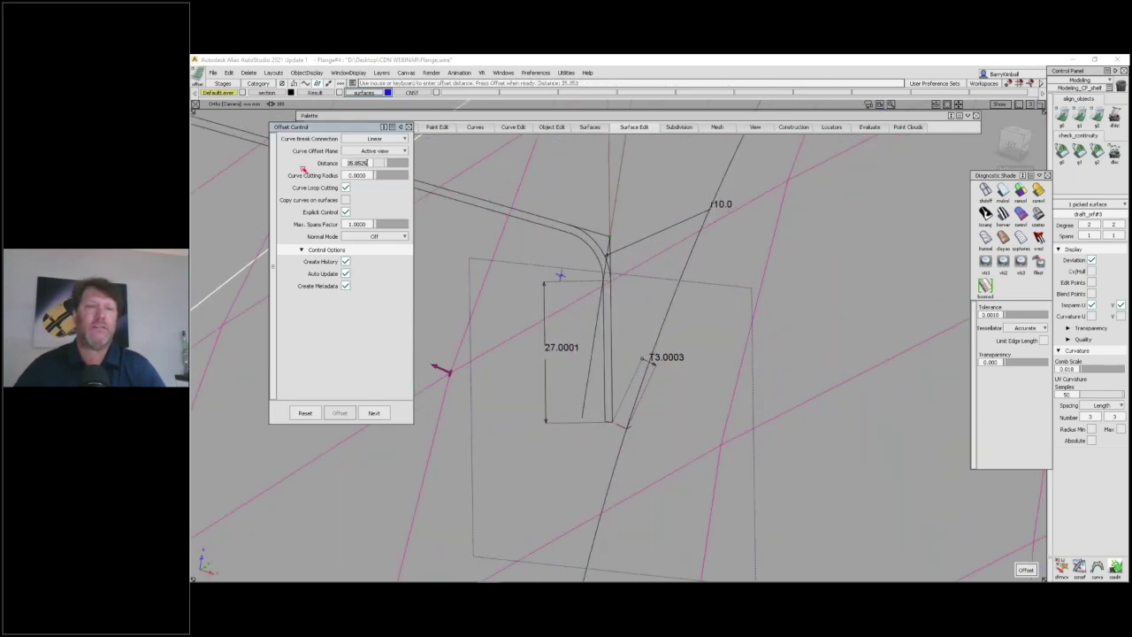
text(3)
key(Return)
key(space)
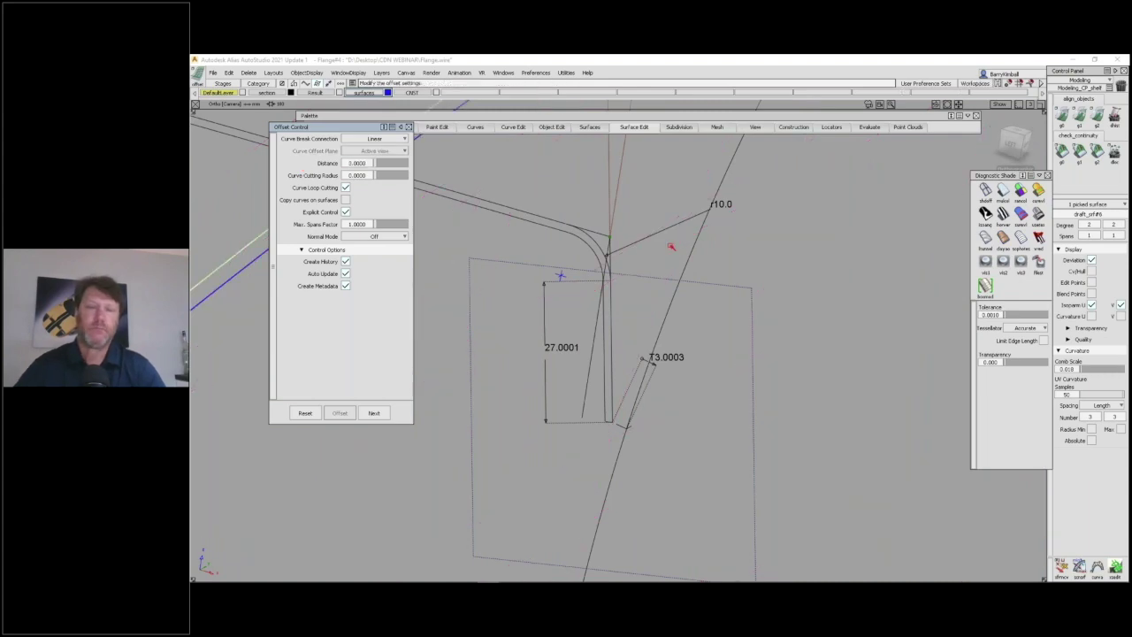
alt+shift+right_drag(744, 358, 747, 441)
alt+shift+drag(748, 440, 798, 445)
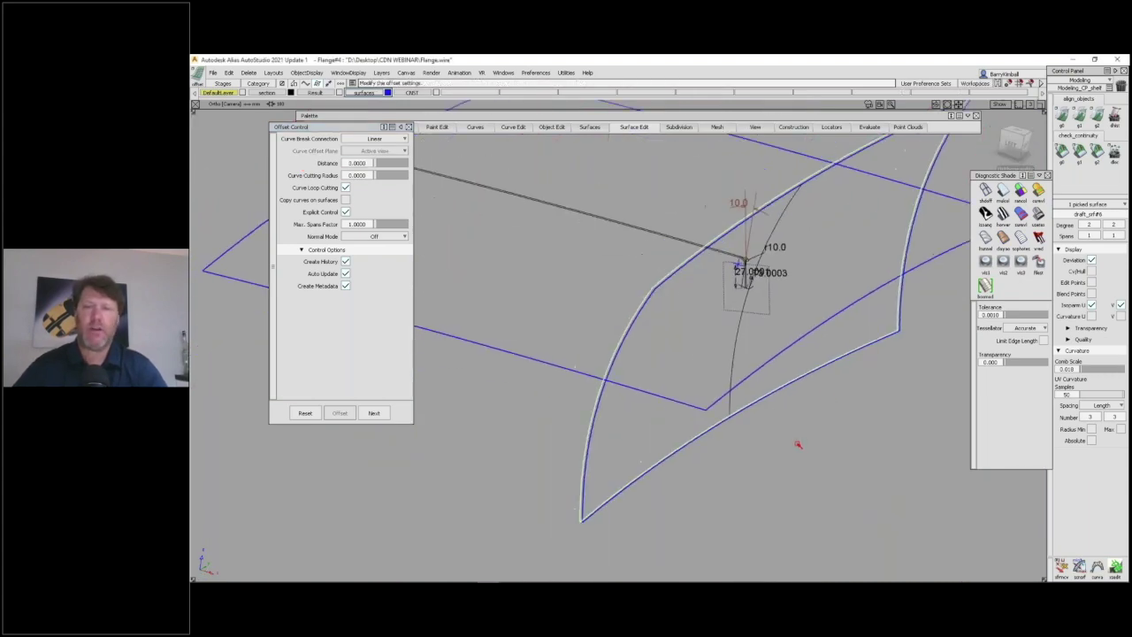
click(766, 323)
Offset the large panel surface downward by 30, flipping the offset direction.
mouse_move(765, 323)
alt+shift+mouse_down()
mouse_move(740, 316)
mouse_move(762, 309)
alt+shift+mouse_up()
alt+shift+right_drag(762, 310, 780, 218)
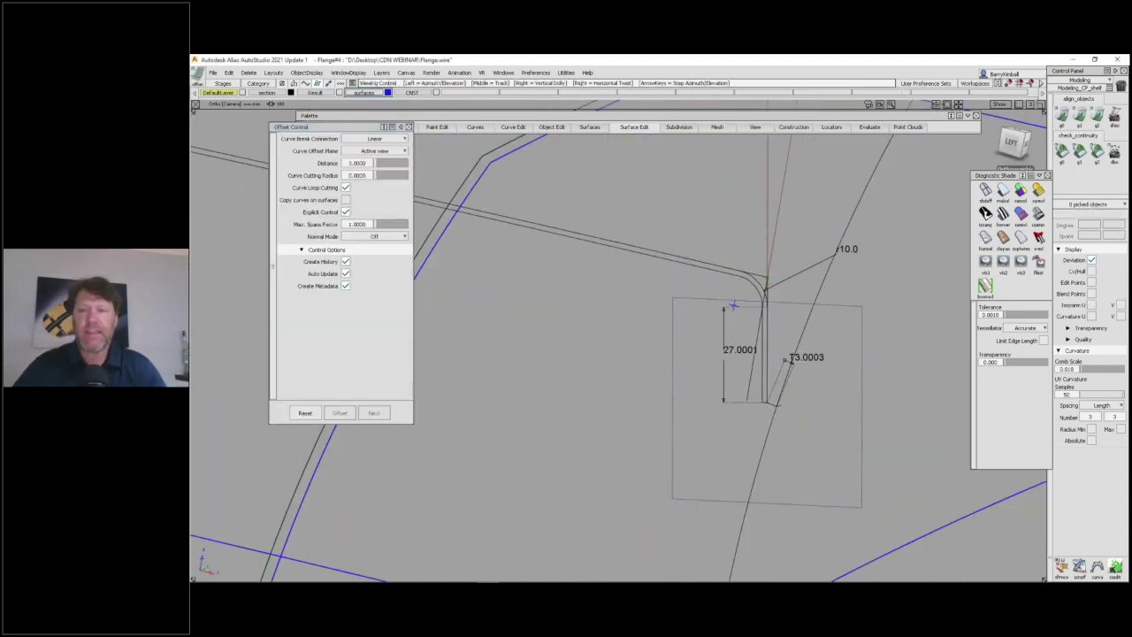
alt+shift+right_drag(776, 382, 793, 340)
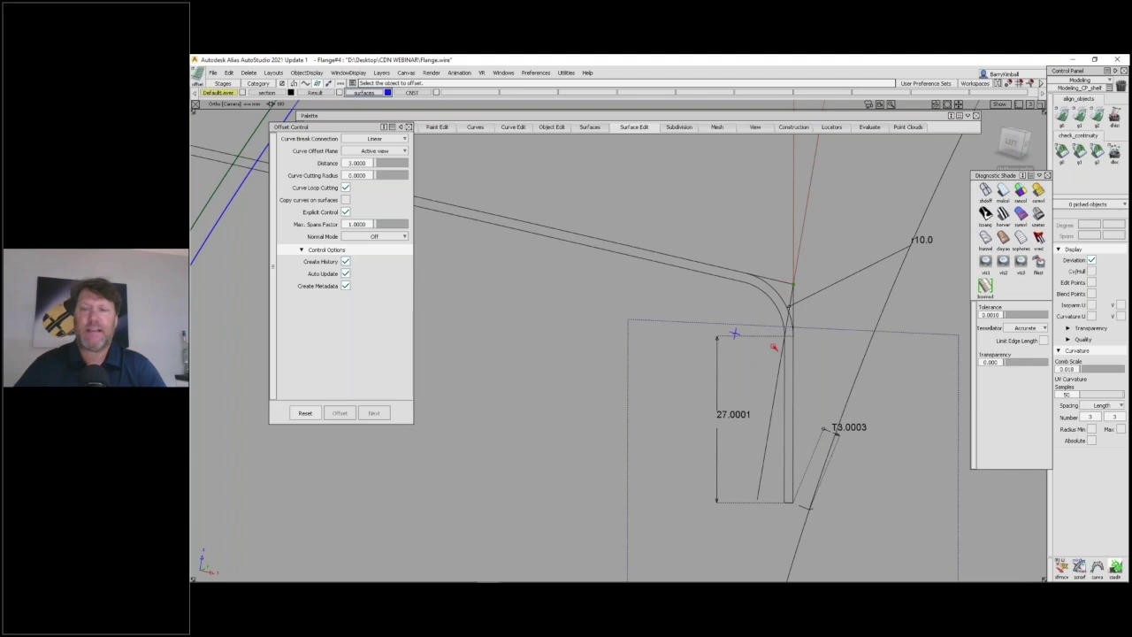
alt+shift+right_drag(692, 297, 651, 377)
alt+shift+middle_drag(498, 377, 574, 390)
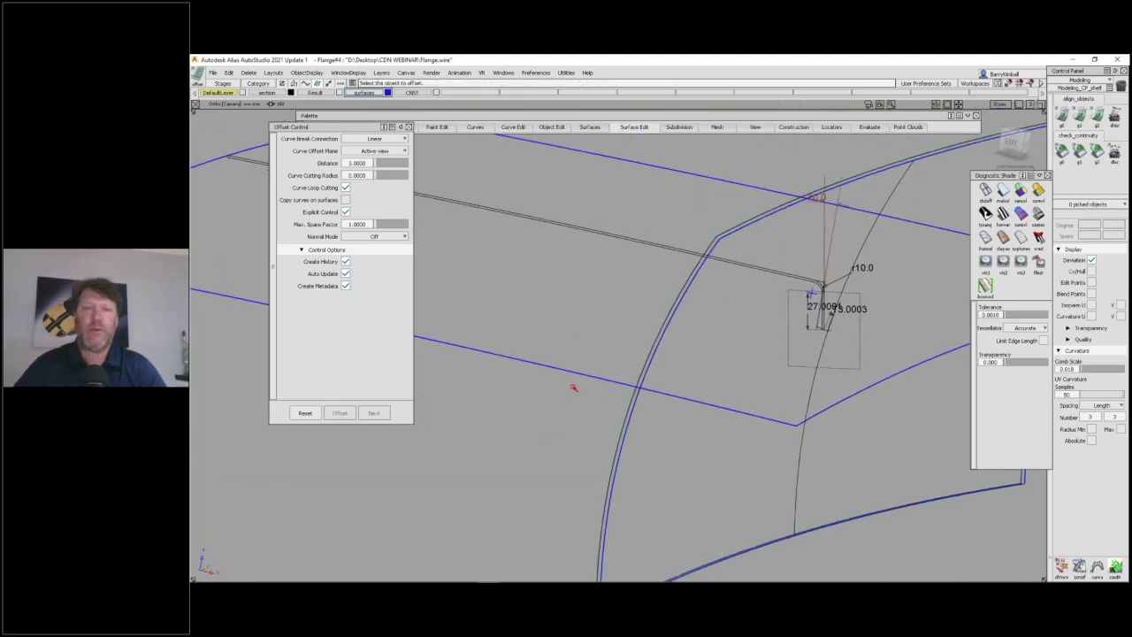
click(603, 241)
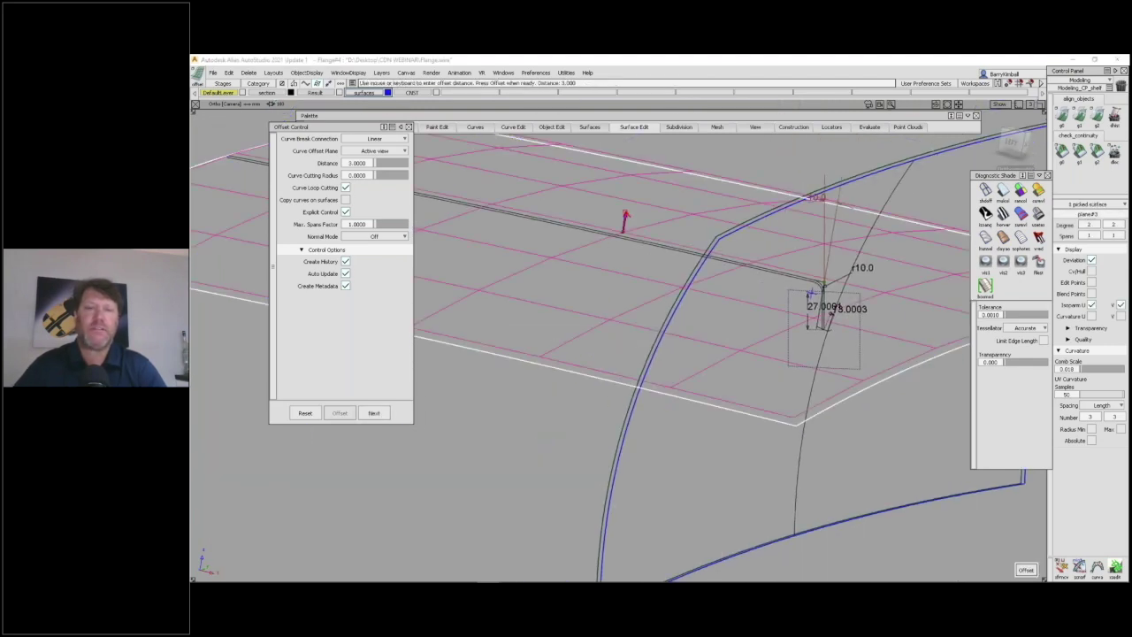
click(624, 221)
click(348, 163)
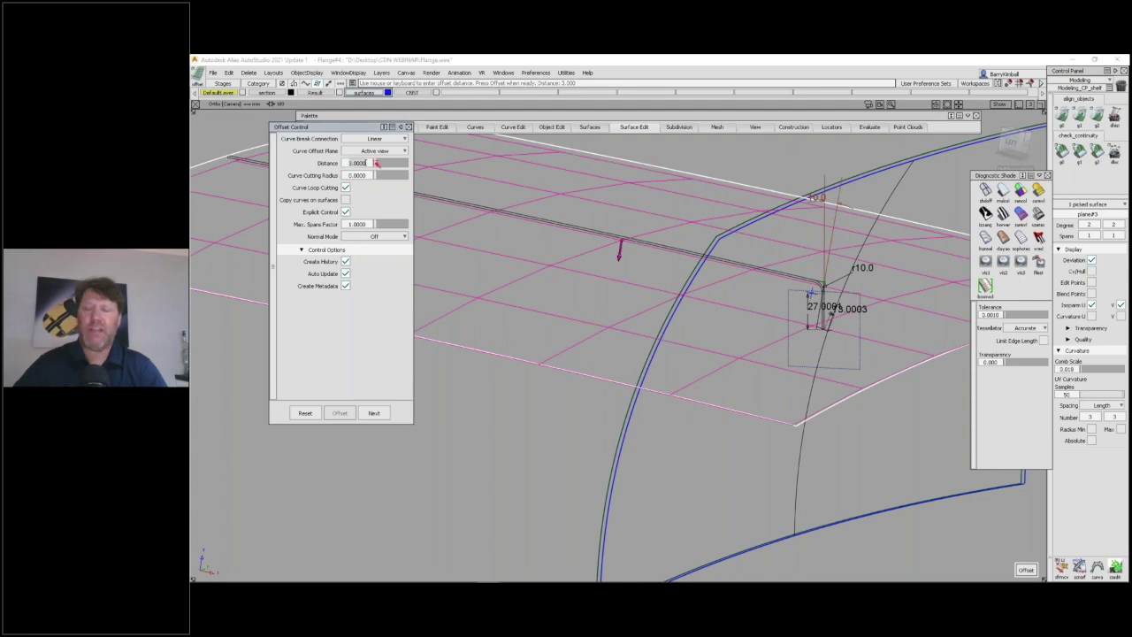
text(30)
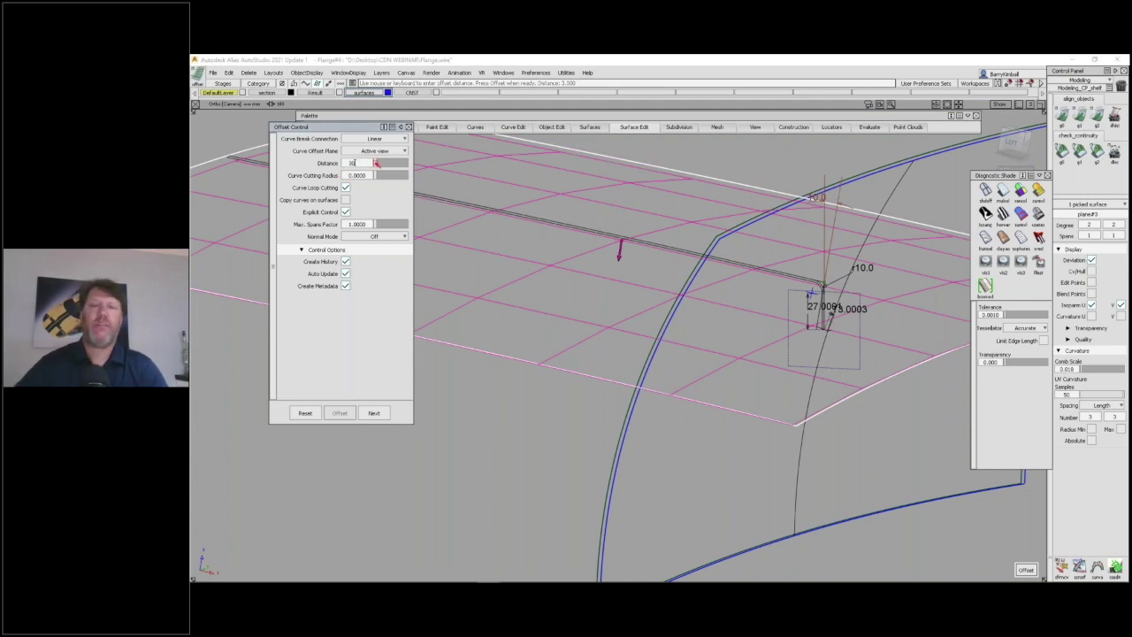
key(Return)
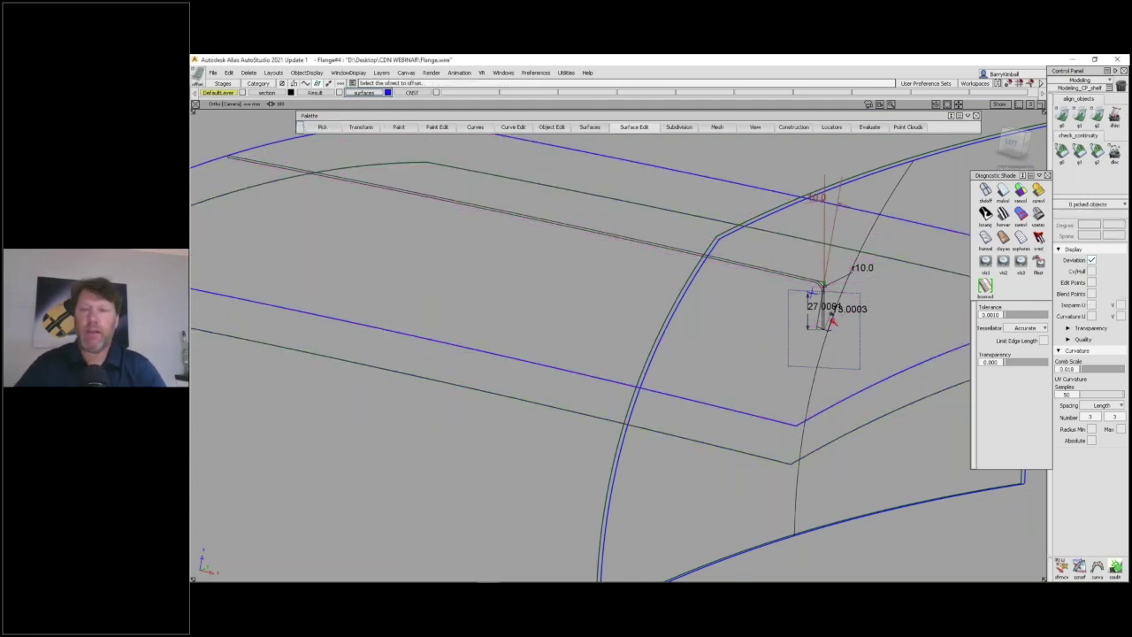
Intersect the offset panel surface with the offset upright surface to create the flange's lower edge curve.
alt+shift+right_drag(629, 434, 559, 394)
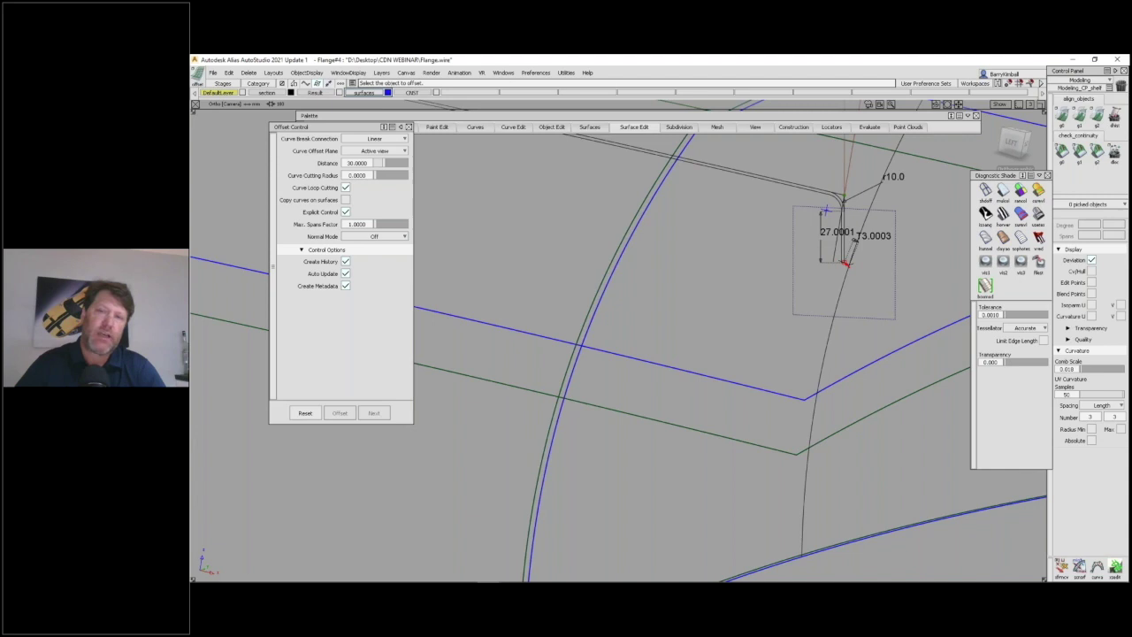
click(623, 129)
click(726, 151)
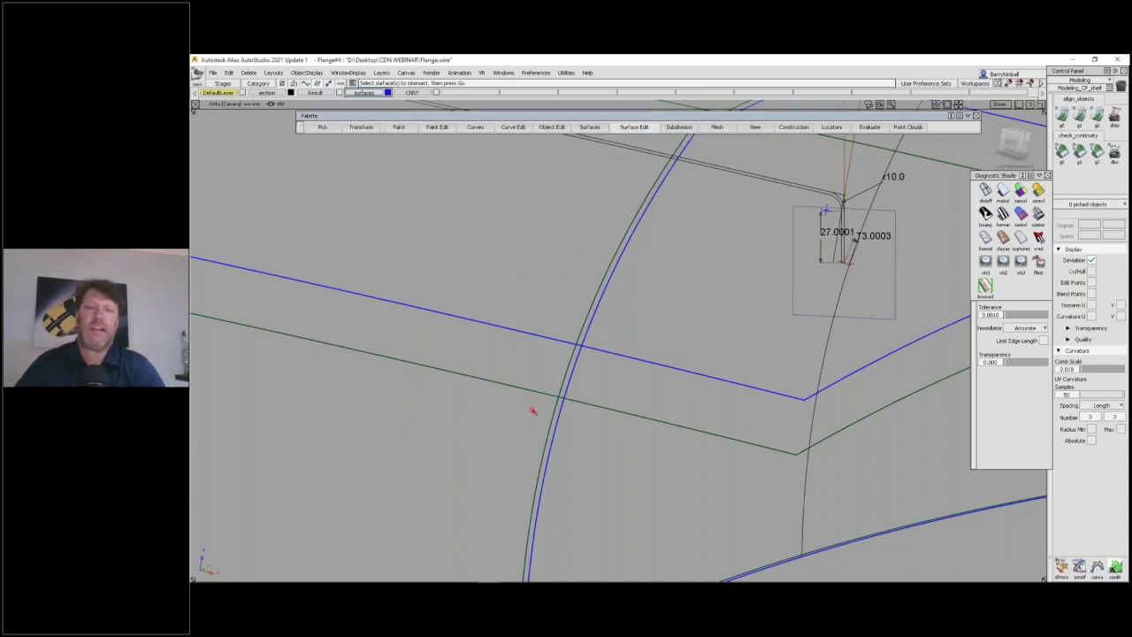
click(541, 393)
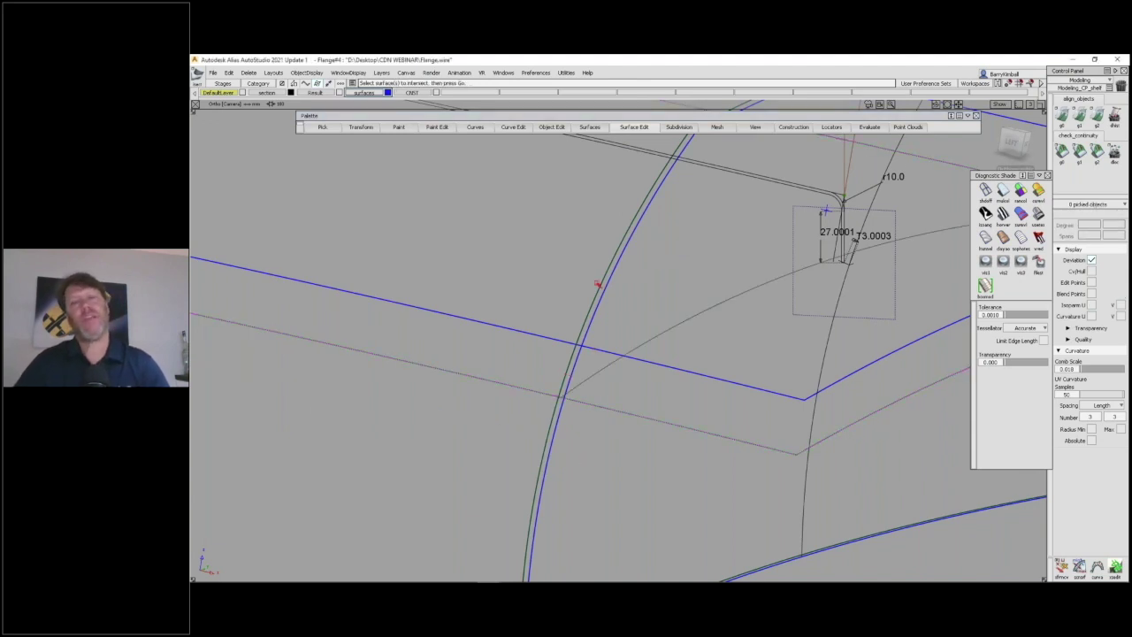
Build a normal multi-surface draft flange from the intersection curve, using the original panel as the surface to reach.
click(589, 126)
click(599, 255)
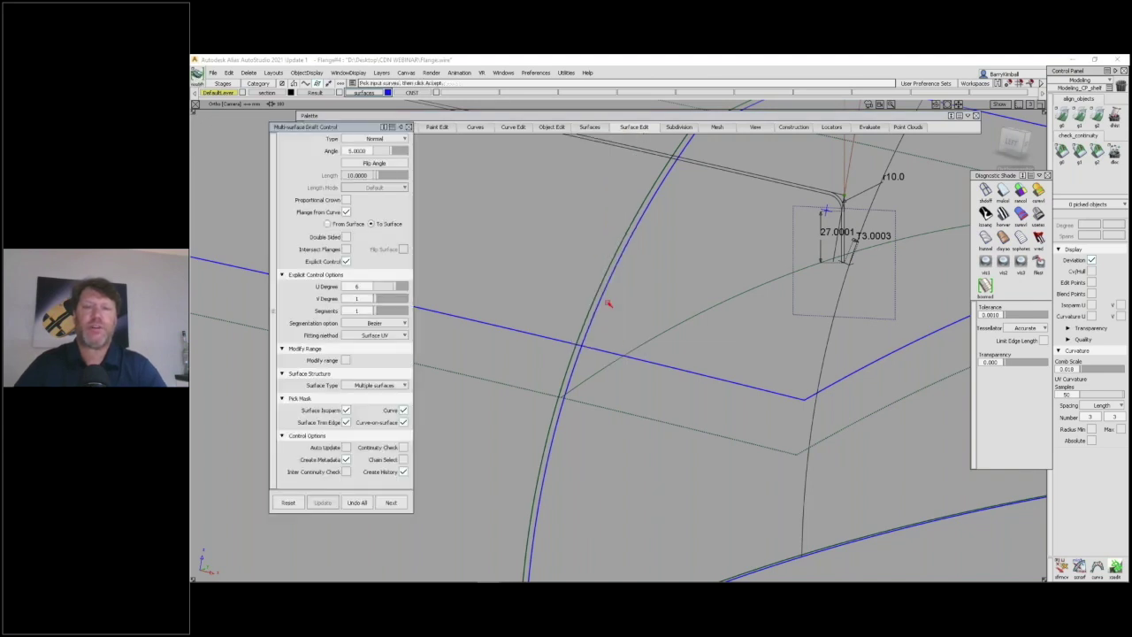
click(602, 370)
alt+shift+drag(657, 288, 659, 329)
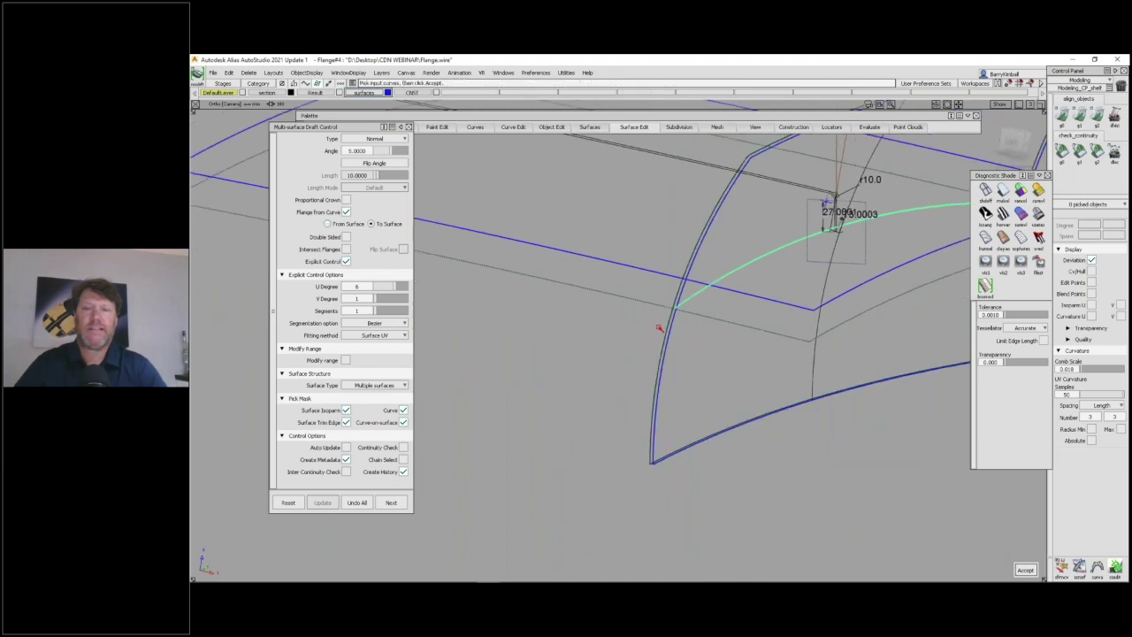
click(654, 271)
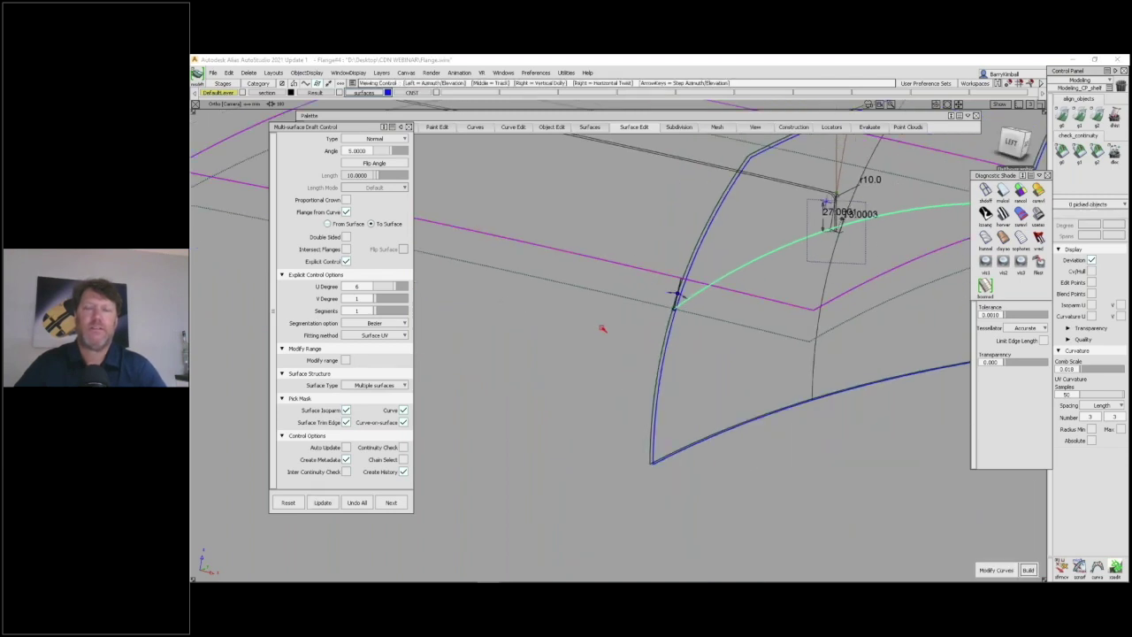
alt+shift+drag(622, 328, 656, 311)
key(space)
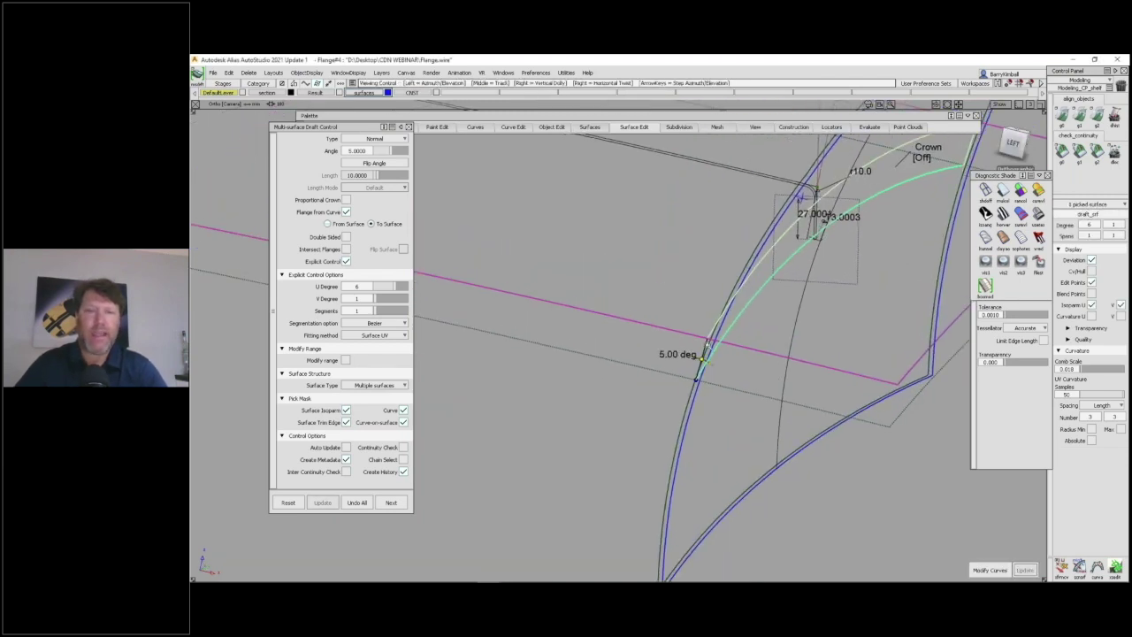
Flip the draft flange's direction, set its angle to -10 degrees, and clear the selection.
alt+shift+right_drag(656, 312, 679, 311)
click(367, 164)
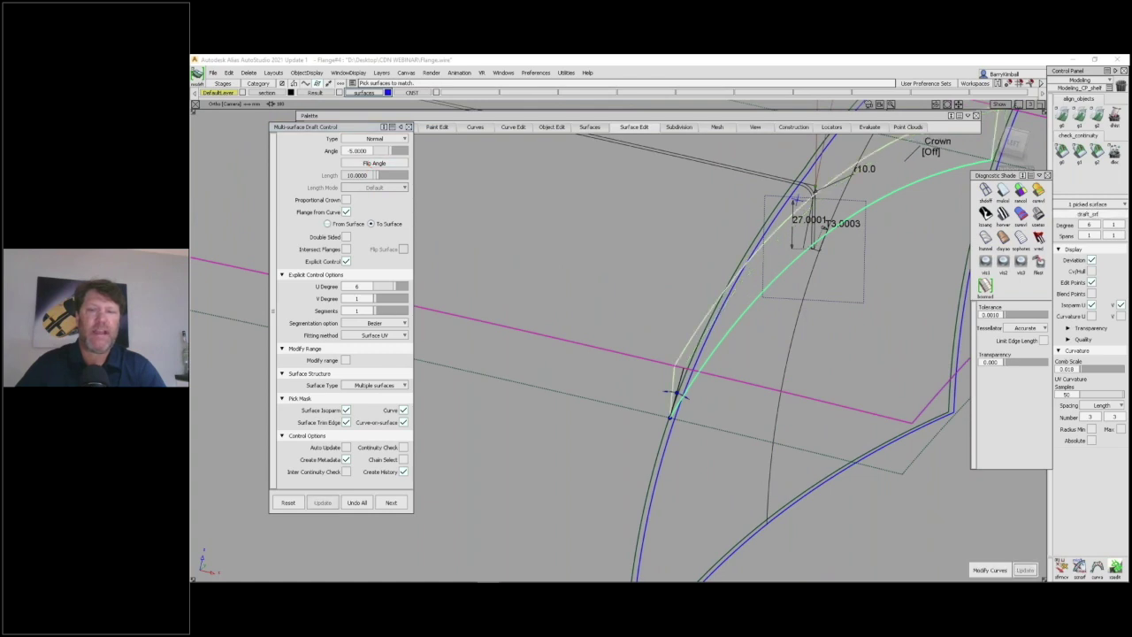
drag(351, 151, 374, 145)
text(-10)
key(Return)
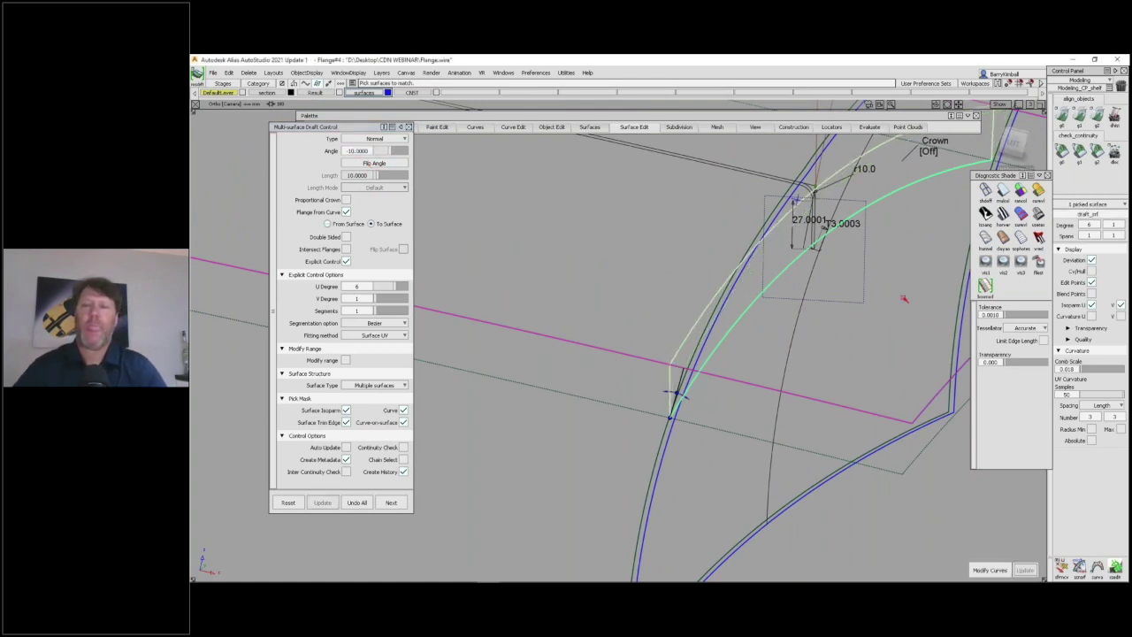
ctrl+shift+drag(904, 299, 904, 345)
alt+shift+drag(796, 278, 793, 217)
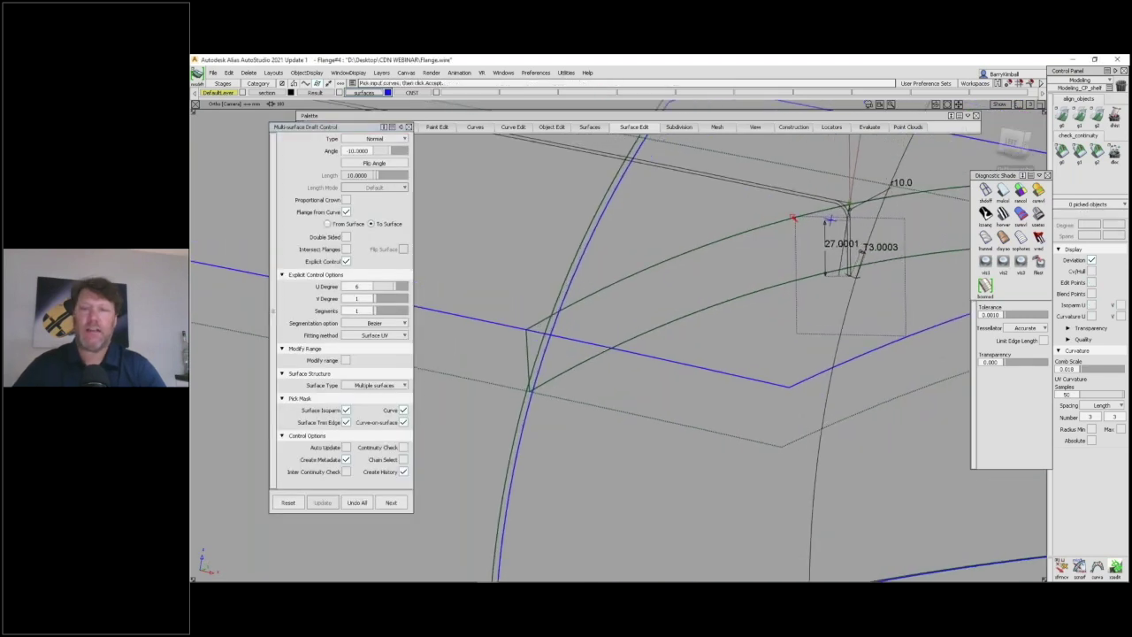
Build a G2 Circular surface fillet of radius 10 between the original panel and the draft flange.
click(589, 127)
mouse_move(610, 210)
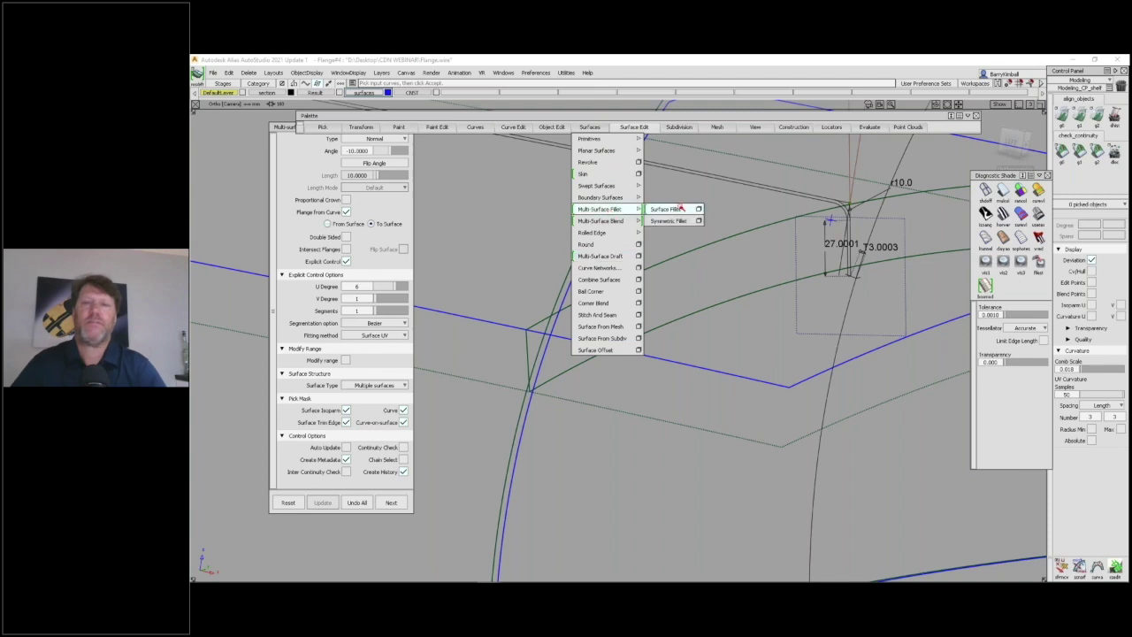
click(680, 210)
click(521, 317)
click(371, 184)
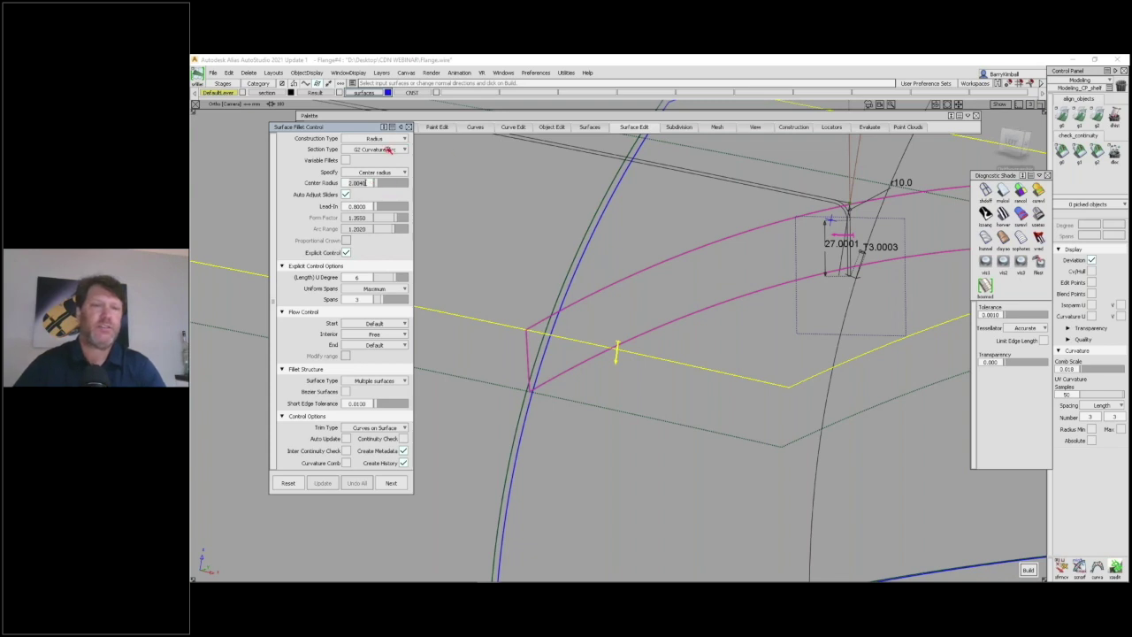
click(390, 149)
click(384, 172)
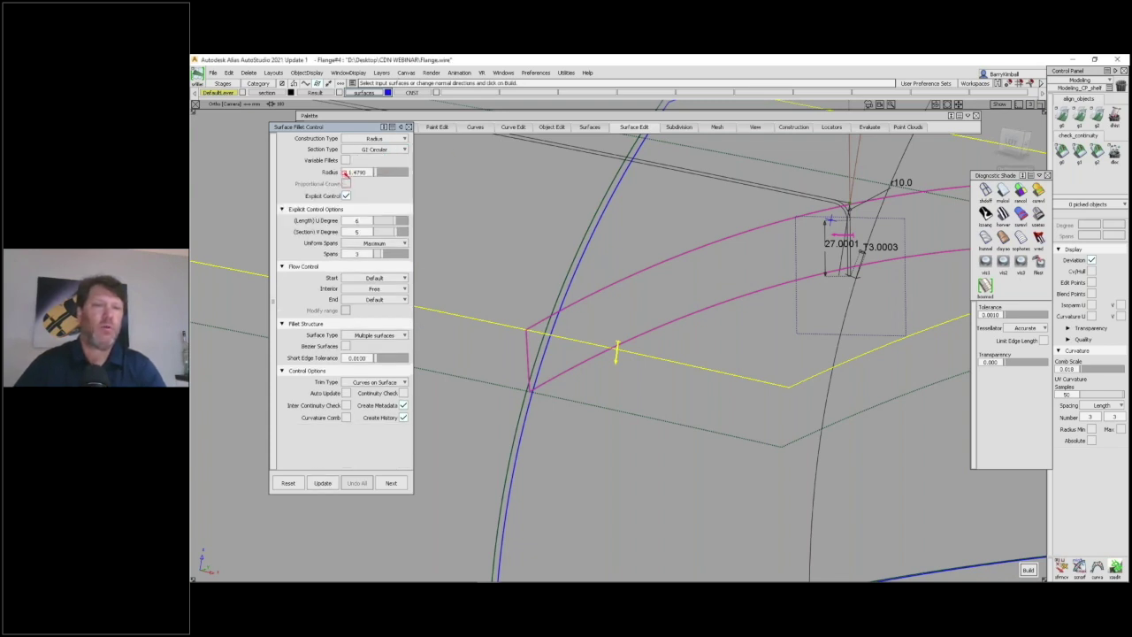
text(10)
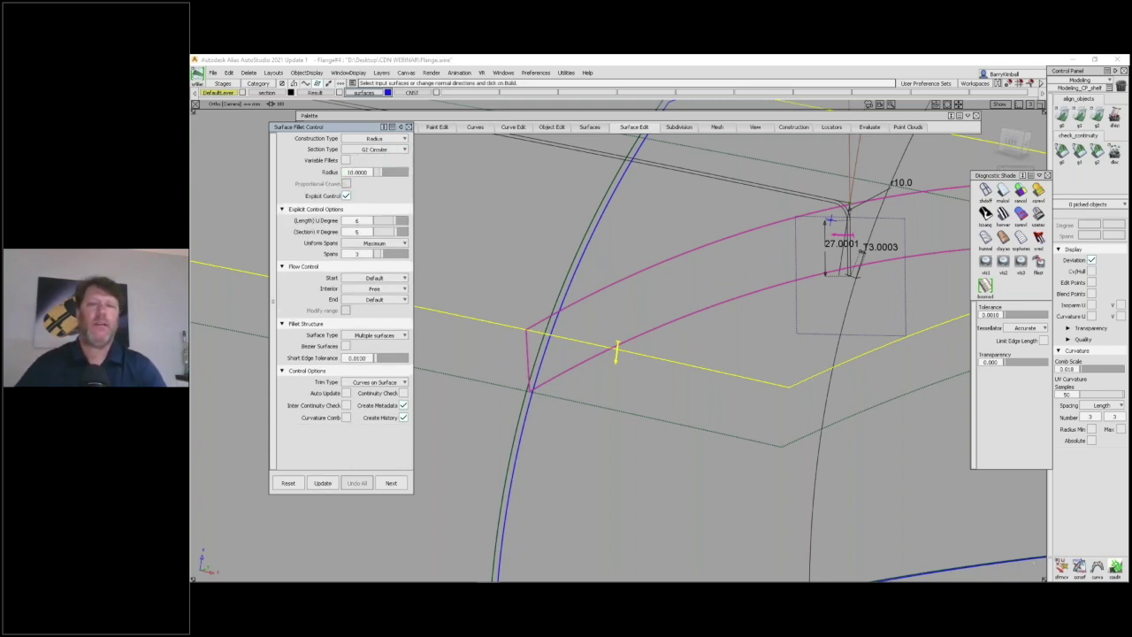
key(Return)
ctrl+shift+drag(597, 292, 617, 311)
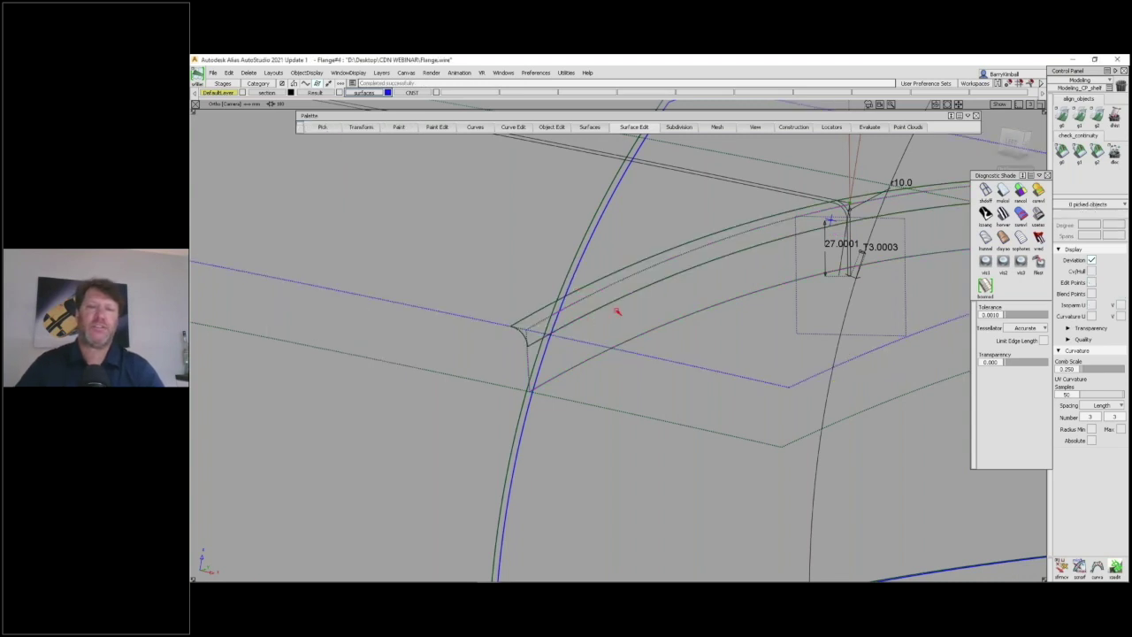
Add a minimum/maximum distance measurement between the flange's lower edge and the edge where the fillet meets the flange.
click(832, 127)
mouse_move(844, 173)
click(900, 197)
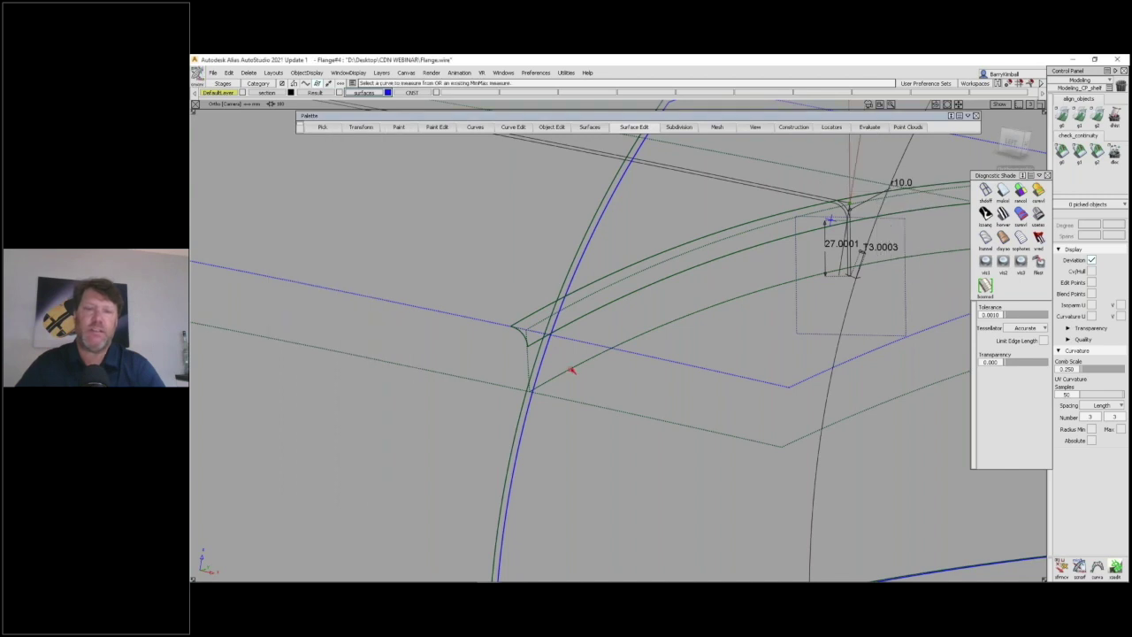
click(593, 312)
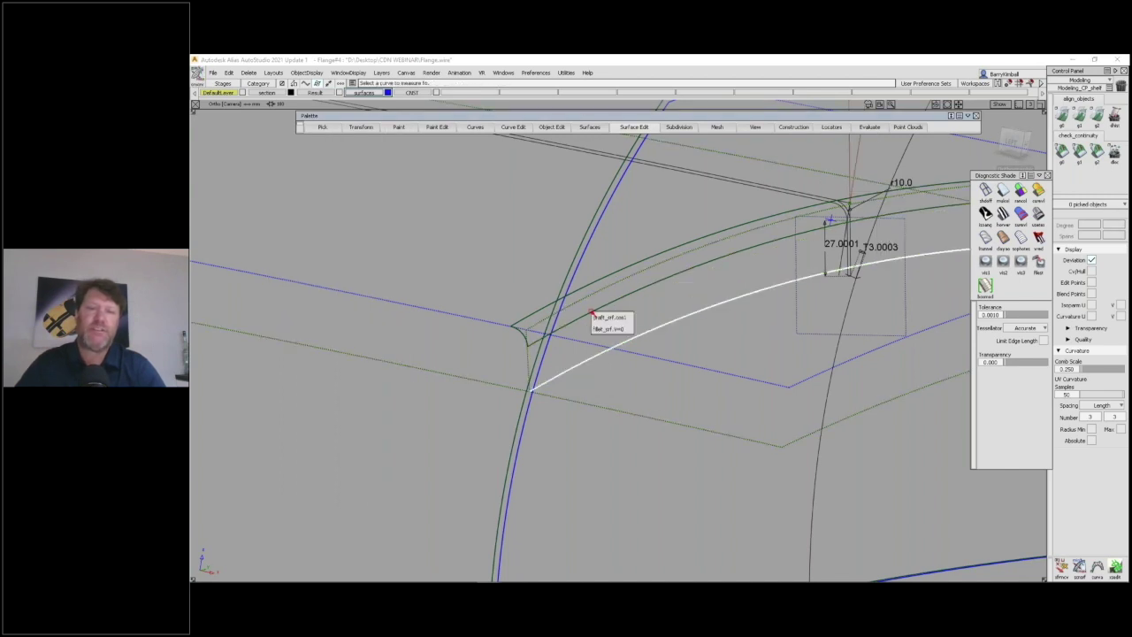
click(605, 322)
alt+shift+drag(718, 329, 702, 331)
alt+shift+drag(599, 348, 696, 363)
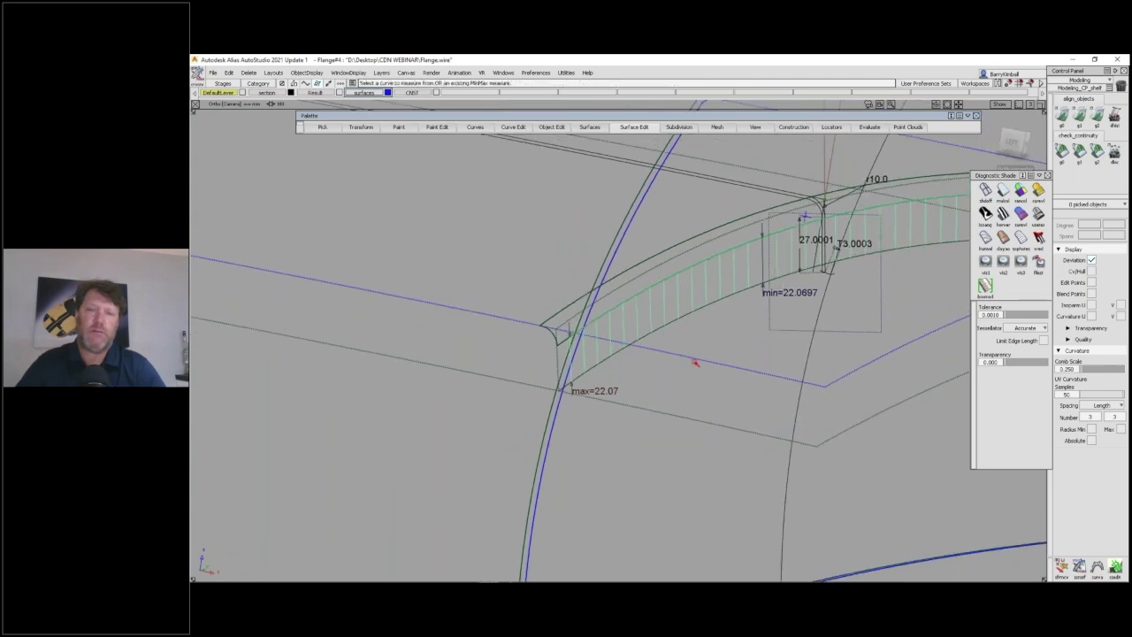
Edit the panel offset's construction history, set its distance to 35, and clear the selection.
ctrl+shift+drag(520, 368, 516, 324)
ctrl+shift+right_drag(505, 379, 483, 379)
ctrl+shift+drag(482, 378, 483, 375)
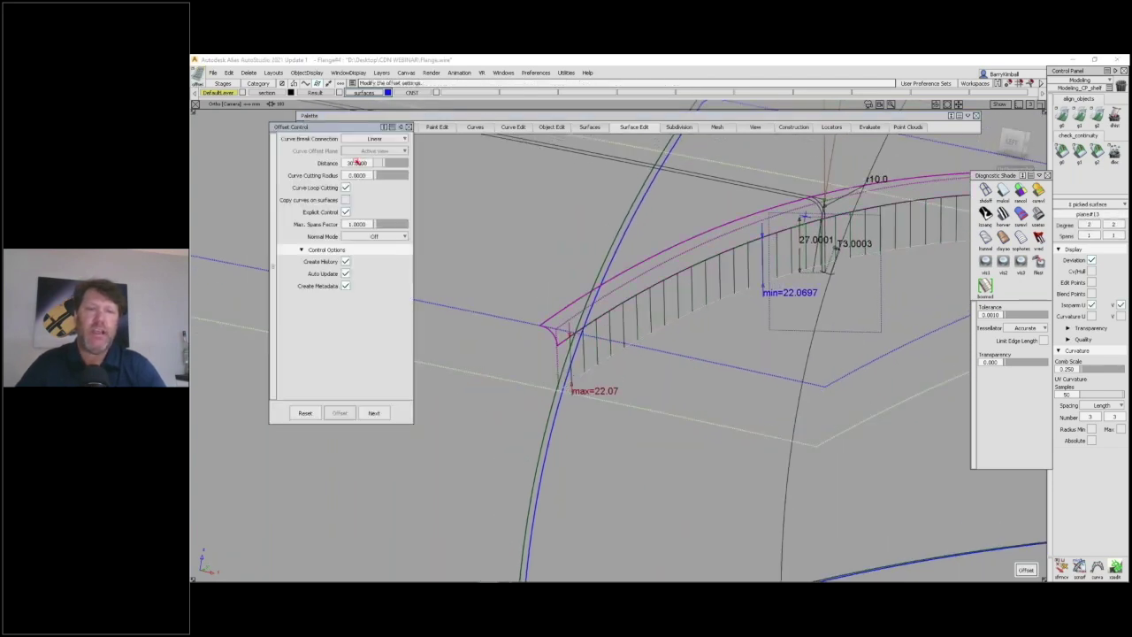
drag(351, 163, 376, 162)
text(35)
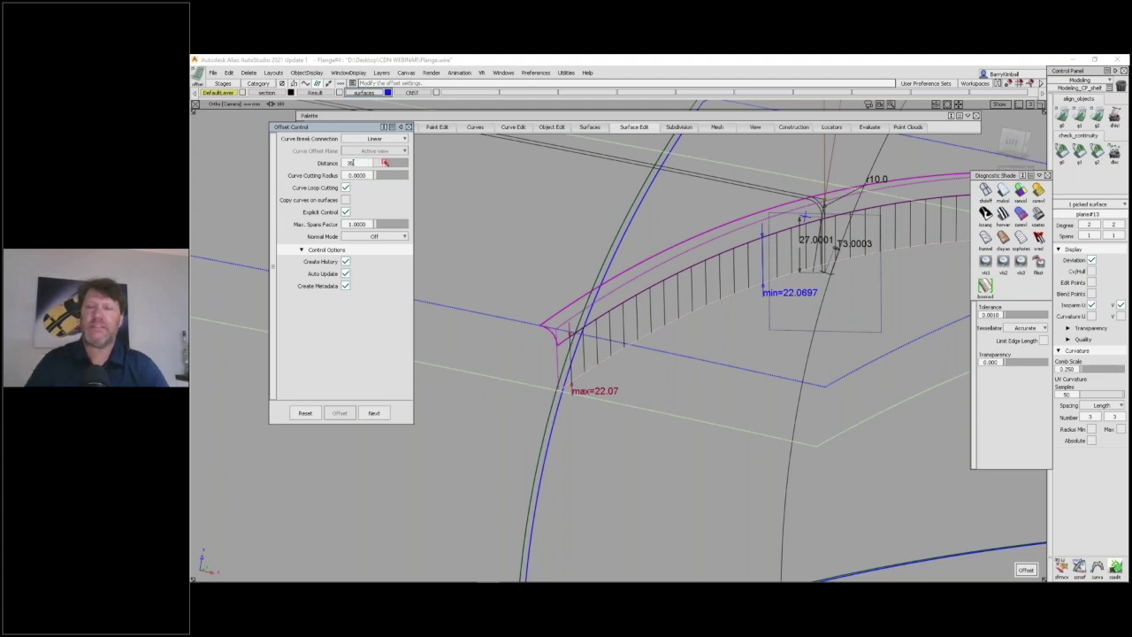
key(Return)
click(611, 383)
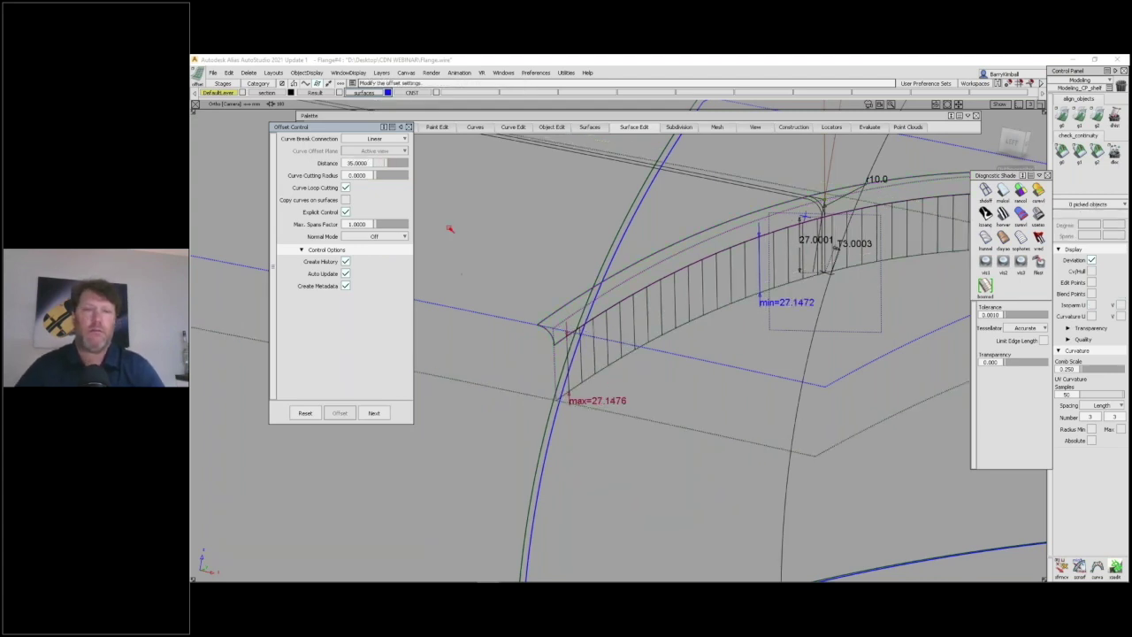
Reopen the panel offset's history settings and set the distance to 34.5.
ctrl+shift+drag(576, 397, 576, 420)
ctrl+shift+drag(534, 379, 495, 390)
click(495, 389)
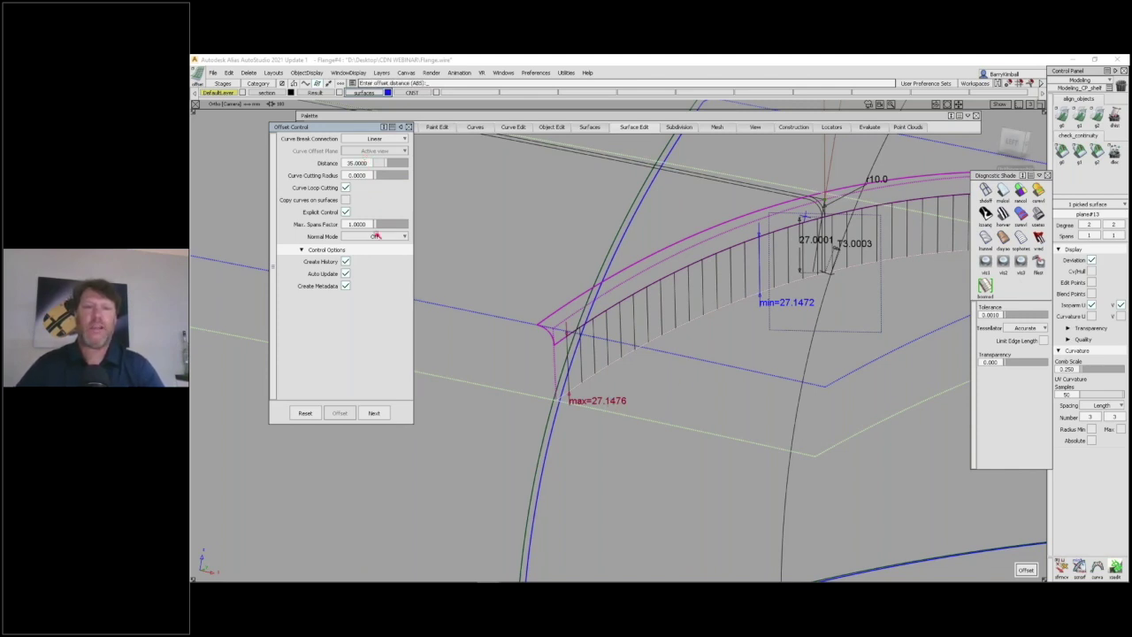
click(354, 164)
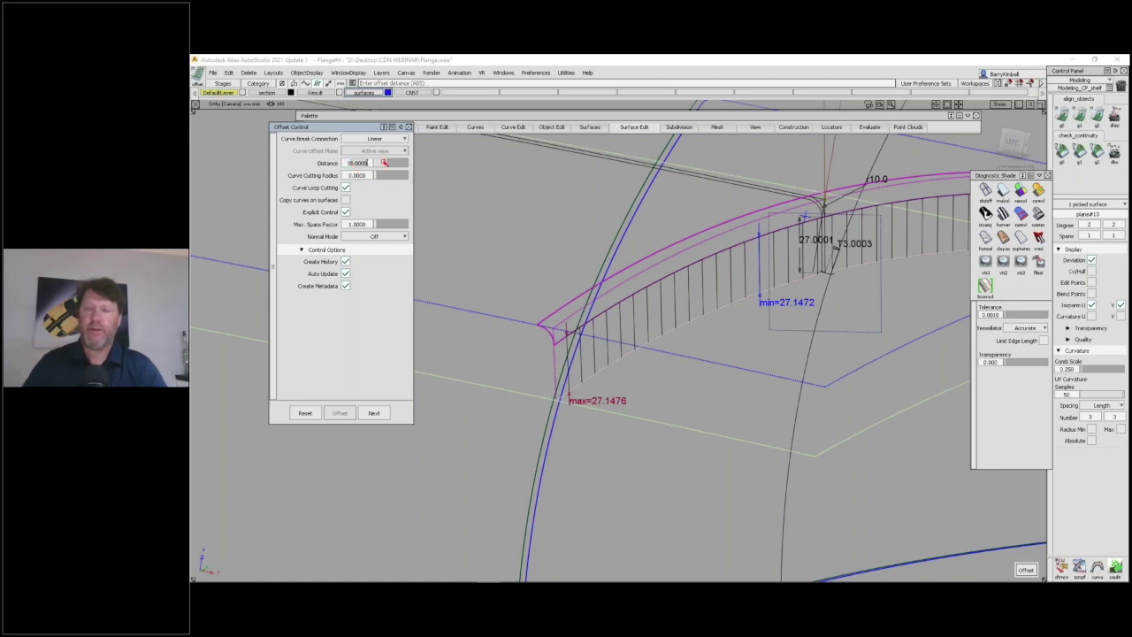
text(34.5)
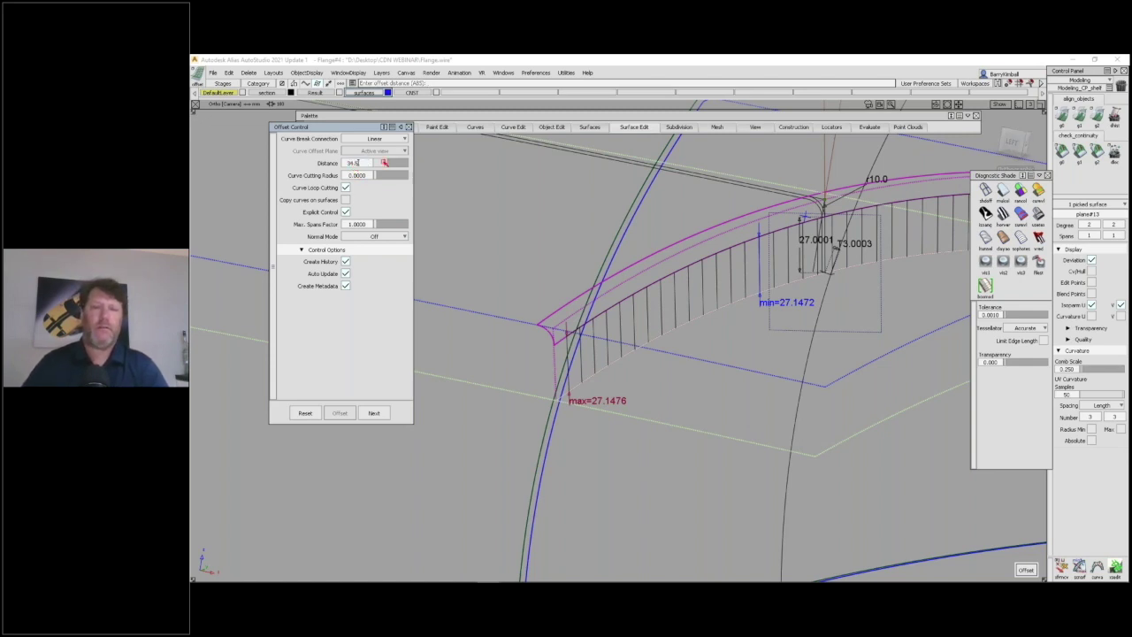
key(Return)
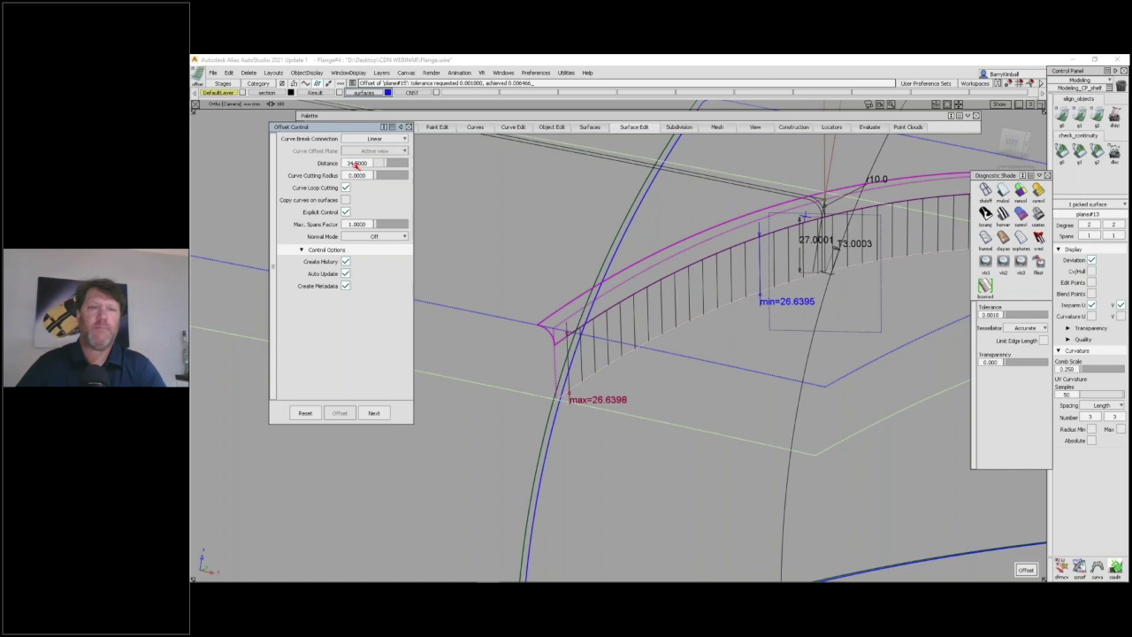
Try panel offset distances of 34.45 and 34.4 against the flange height measurement.
click(358, 163)
text(34.45)
key(Return)
click(357, 163)
key(BackSpace)
key(BackSpace)
key(BackSpace)
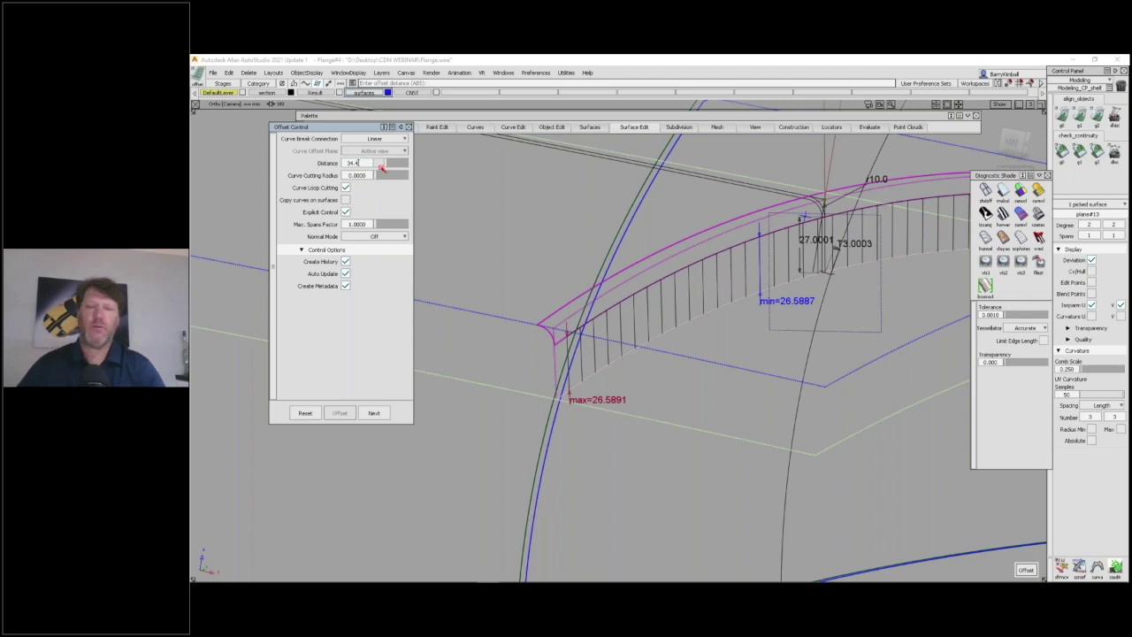
key(Return)
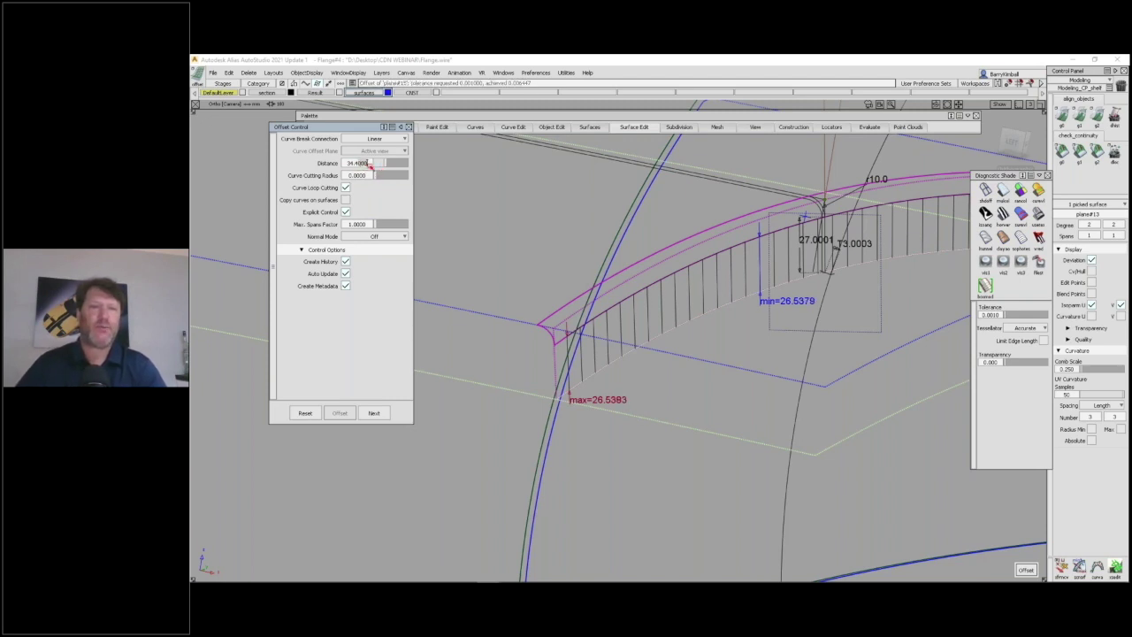
Refine the panel offset distance through 34.8 and 34.85 to 34.855, and clear the selection.
text(8)
key(Return)
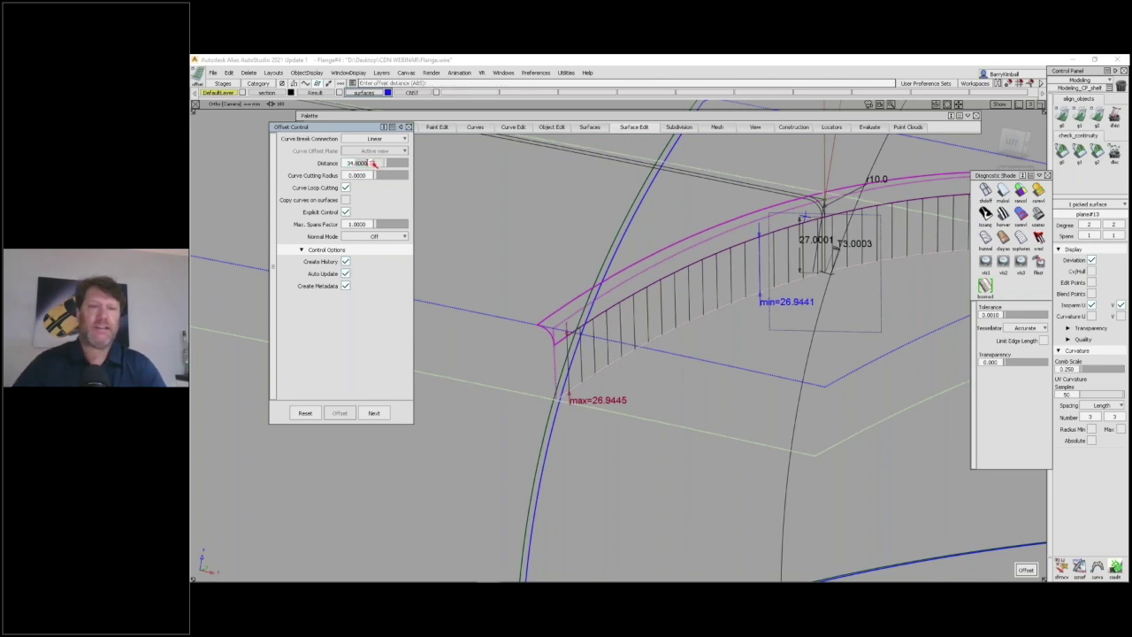
text(85)
key(Return)
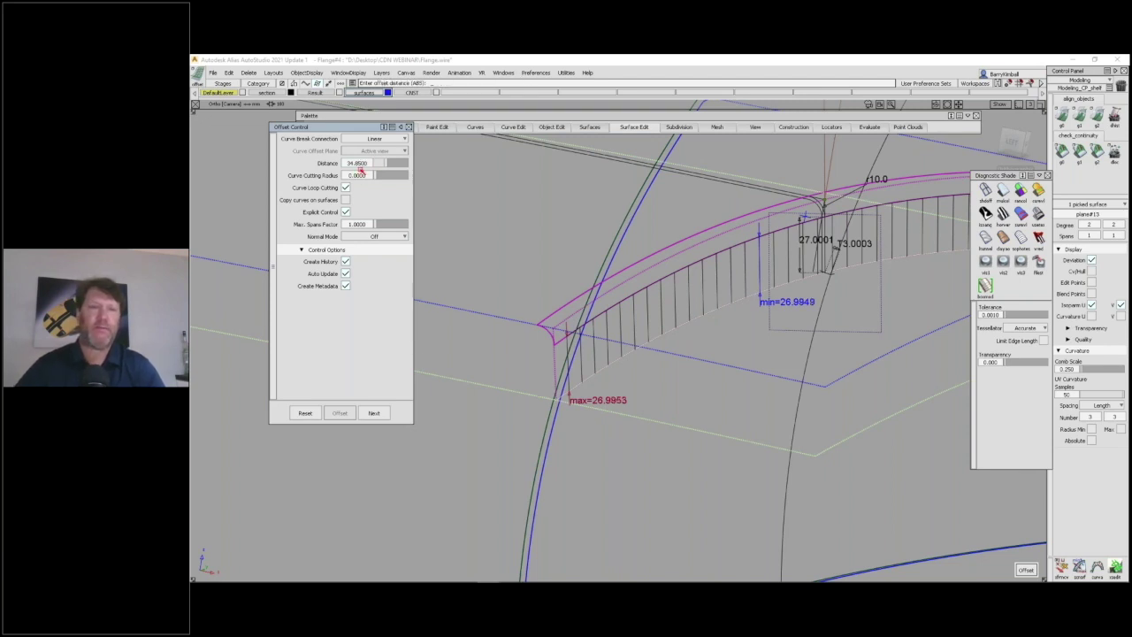
click(368, 163)
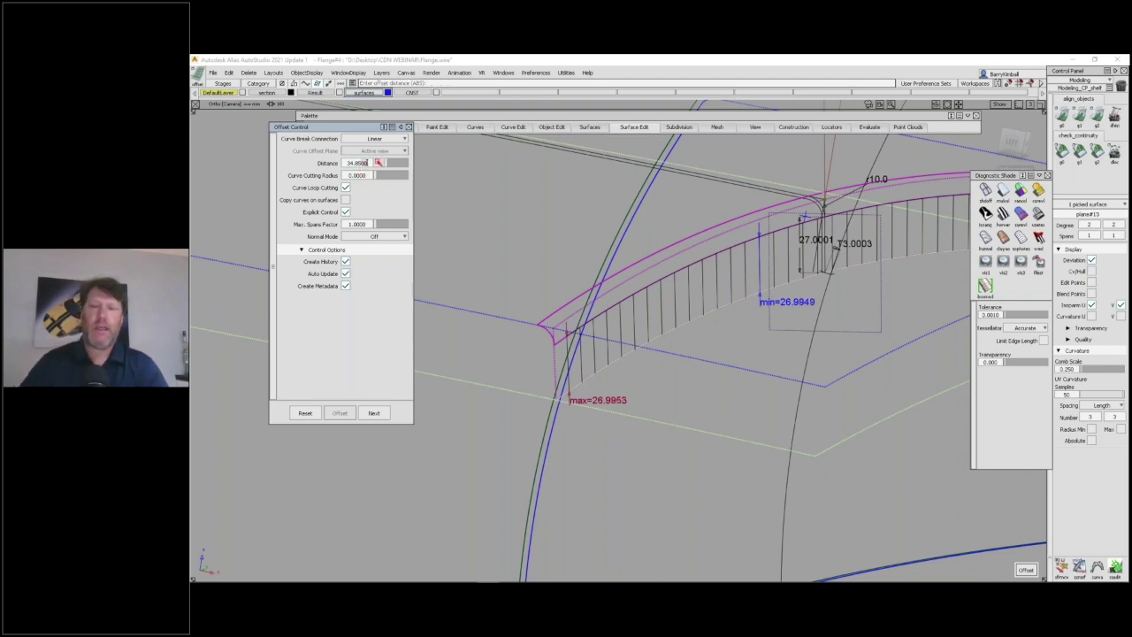
key(Return)
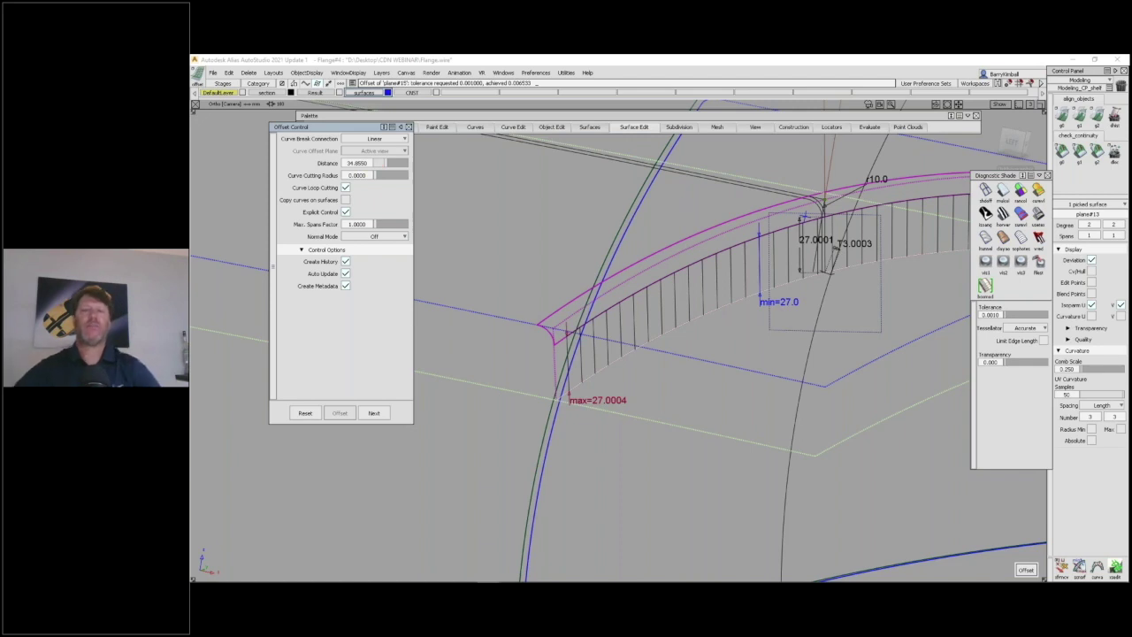
click(548, 241)
alt+shift+drag(631, 267, 584, 367)
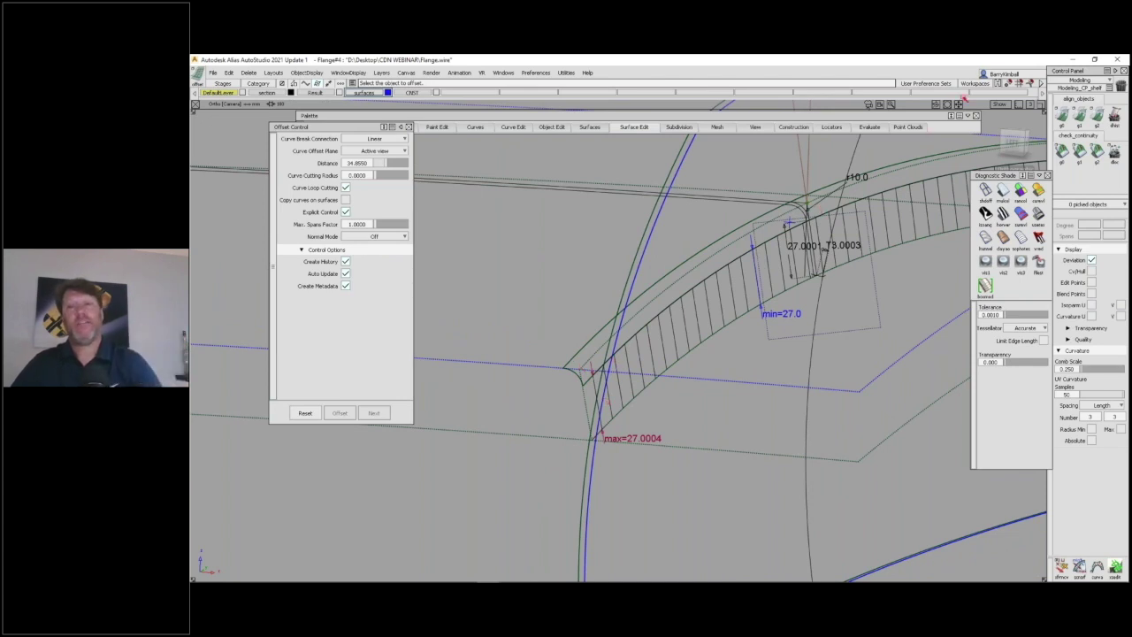
Examine the flange's dependencies in the History Visualizer, separating the source plane node, and close it along with the offset settings.
click(997, 82)
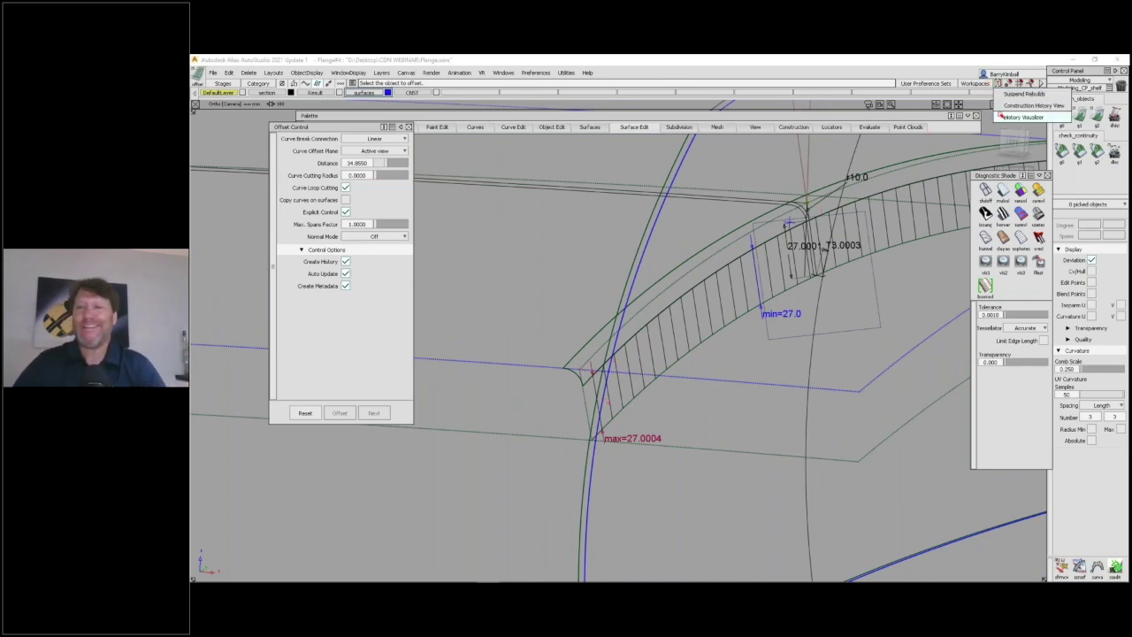
click(1018, 117)
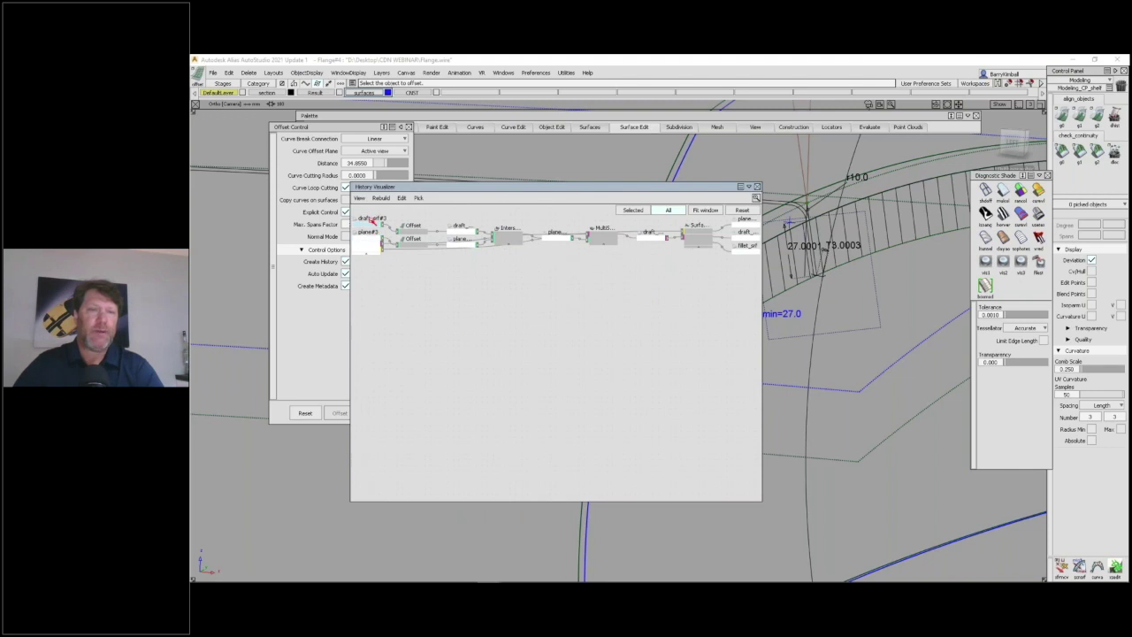
click(367, 223)
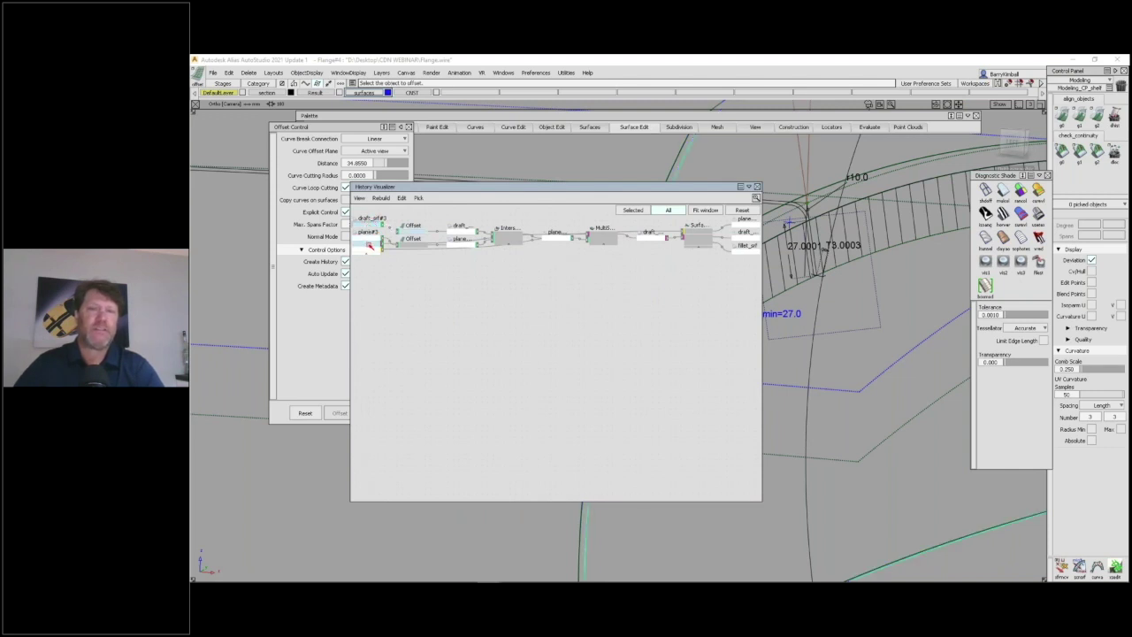
click(370, 246)
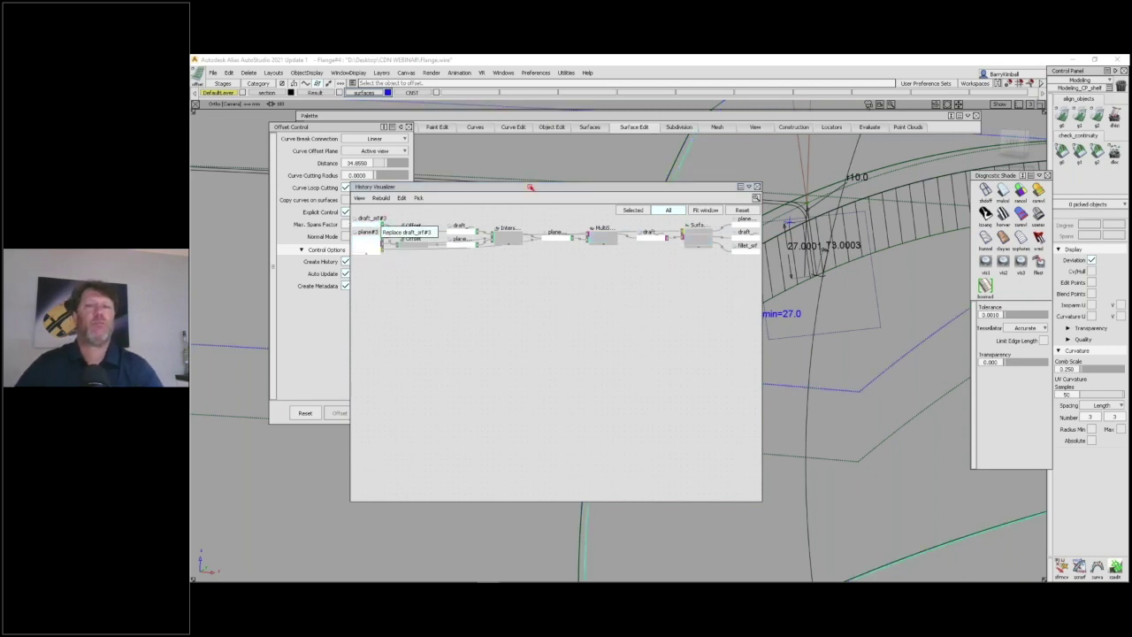
drag(379, 230, 460, 293)
drag(472, 190, 641, 349)
alt+shift+right_drag(717, 241, 693, 256)
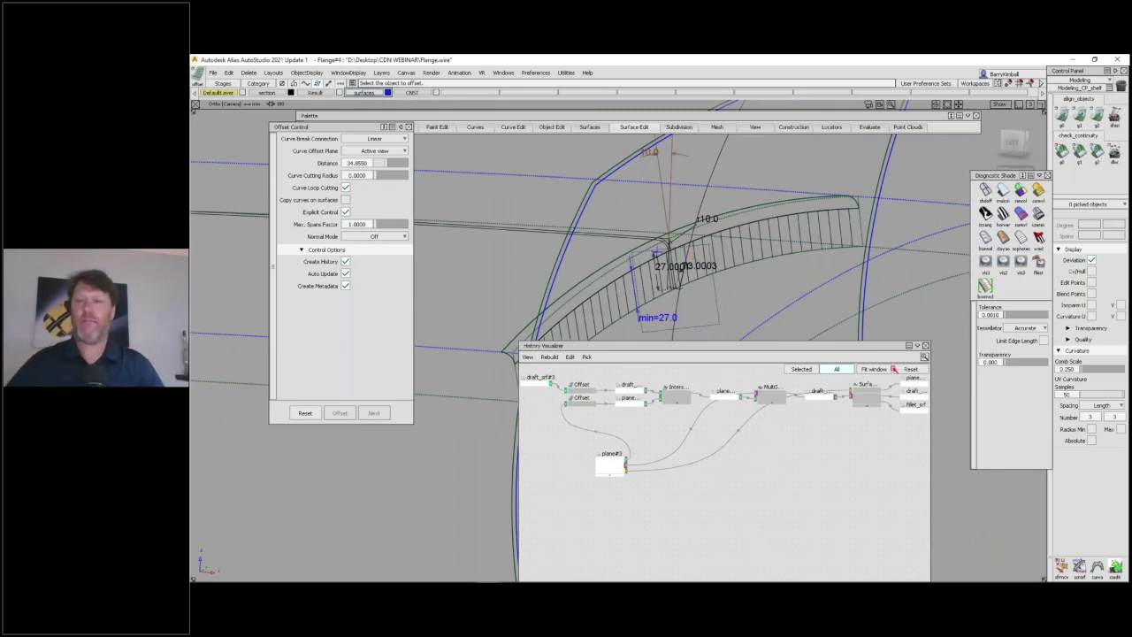
click(925, 346)
click(926, 346)
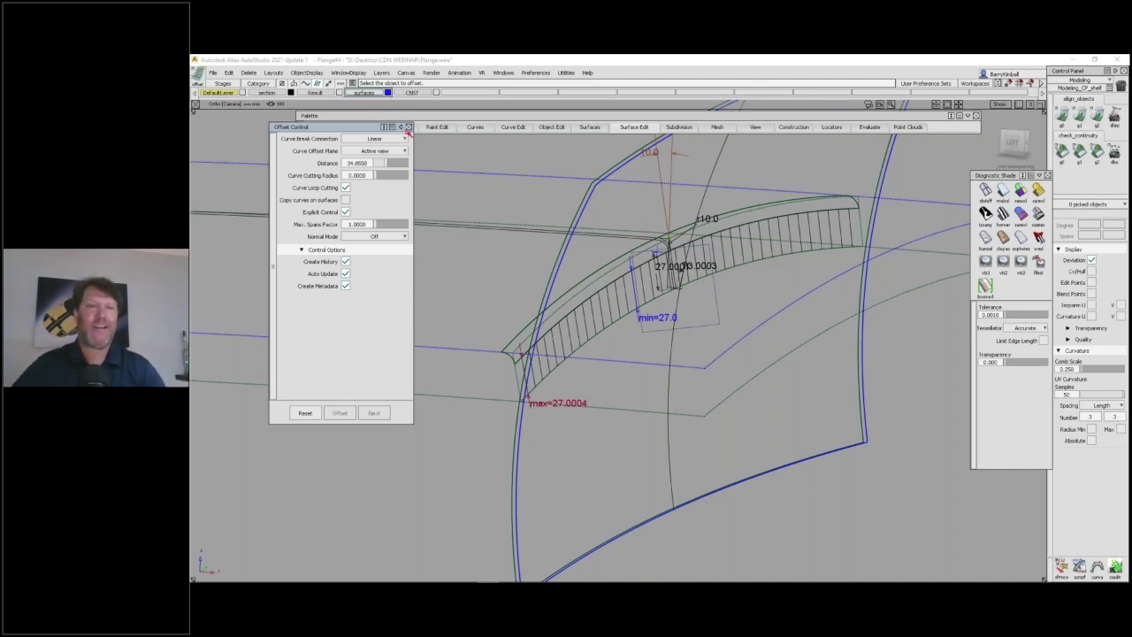
click(408, 127)
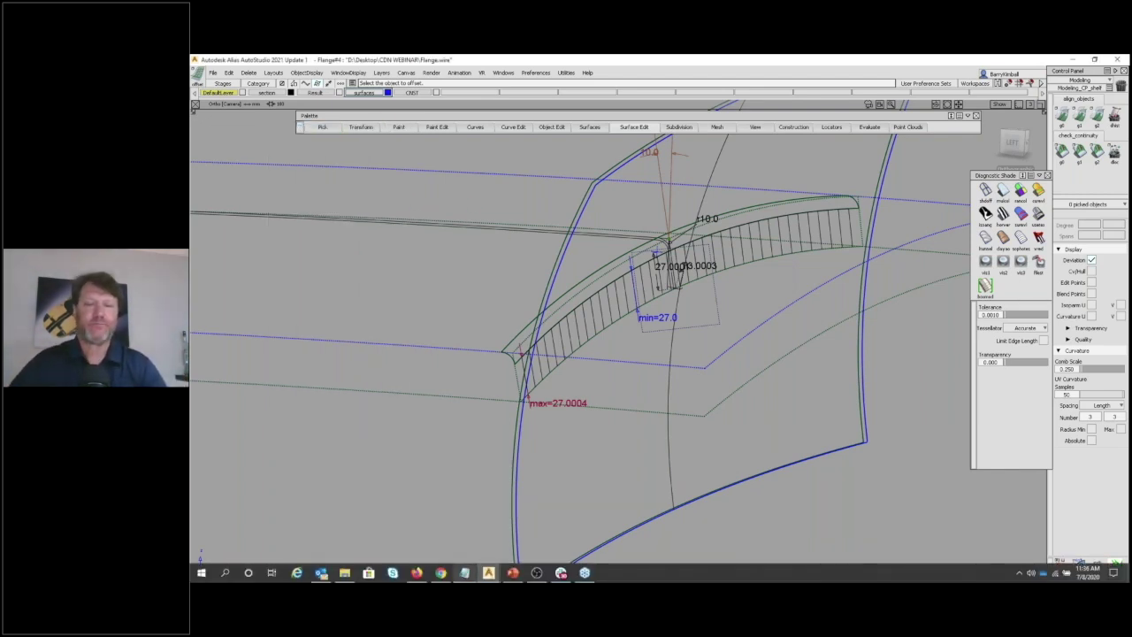